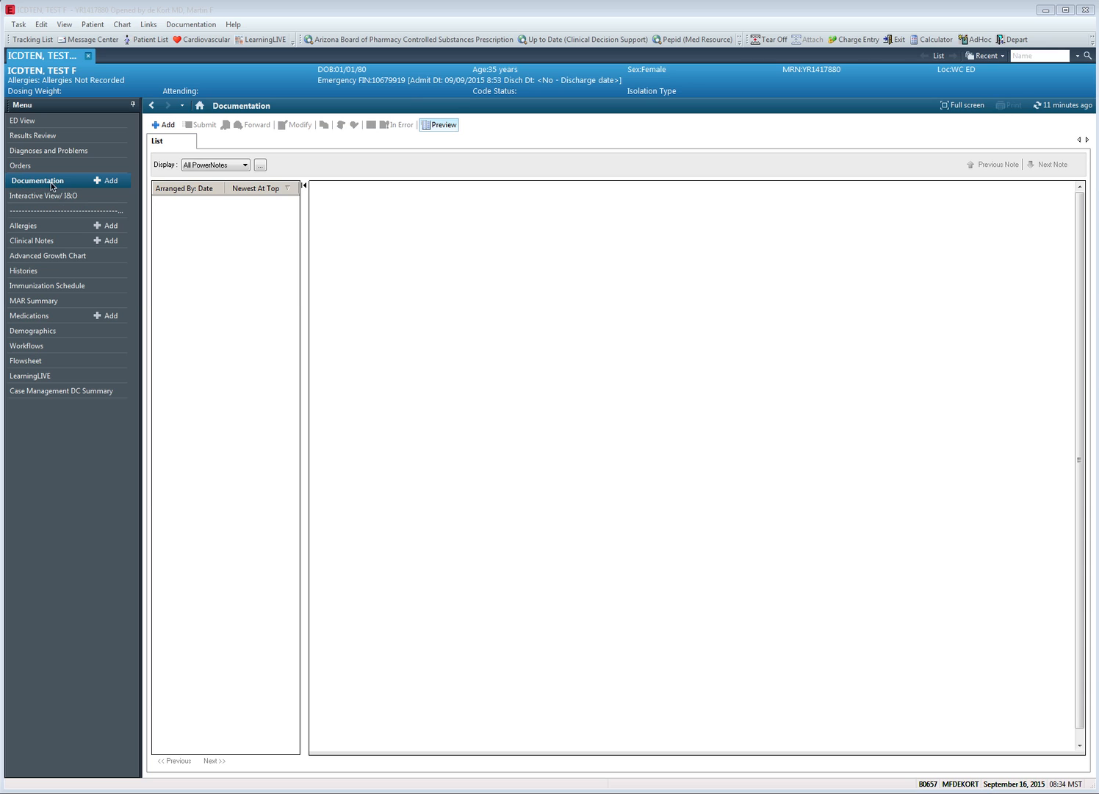
- Create an ED physician note from the MVC *ED template under Musculoskeletal problem - Trauma, accepting the preselected auto-populated terms
{"action": "left_click", "coordinate": [167, 126]}
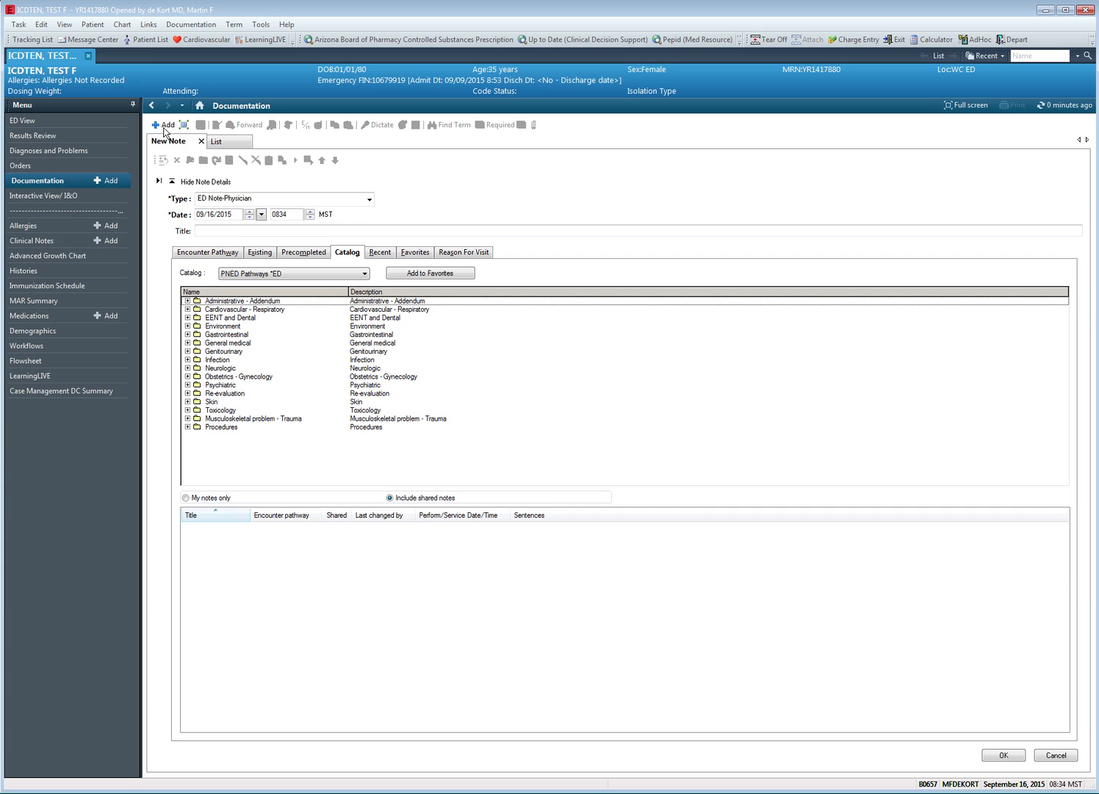
{"action": "left_click", "coordinate": [188, 419]}
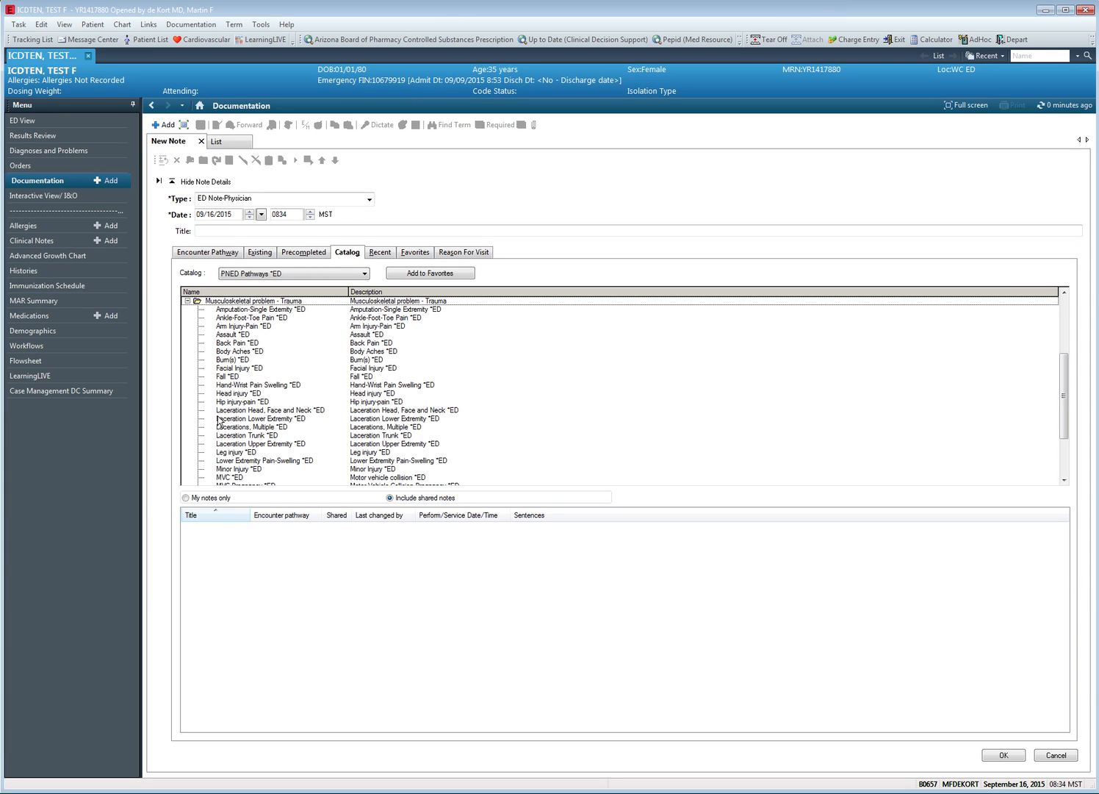
{"action": "double_click", "coordinate": [229, 476]}
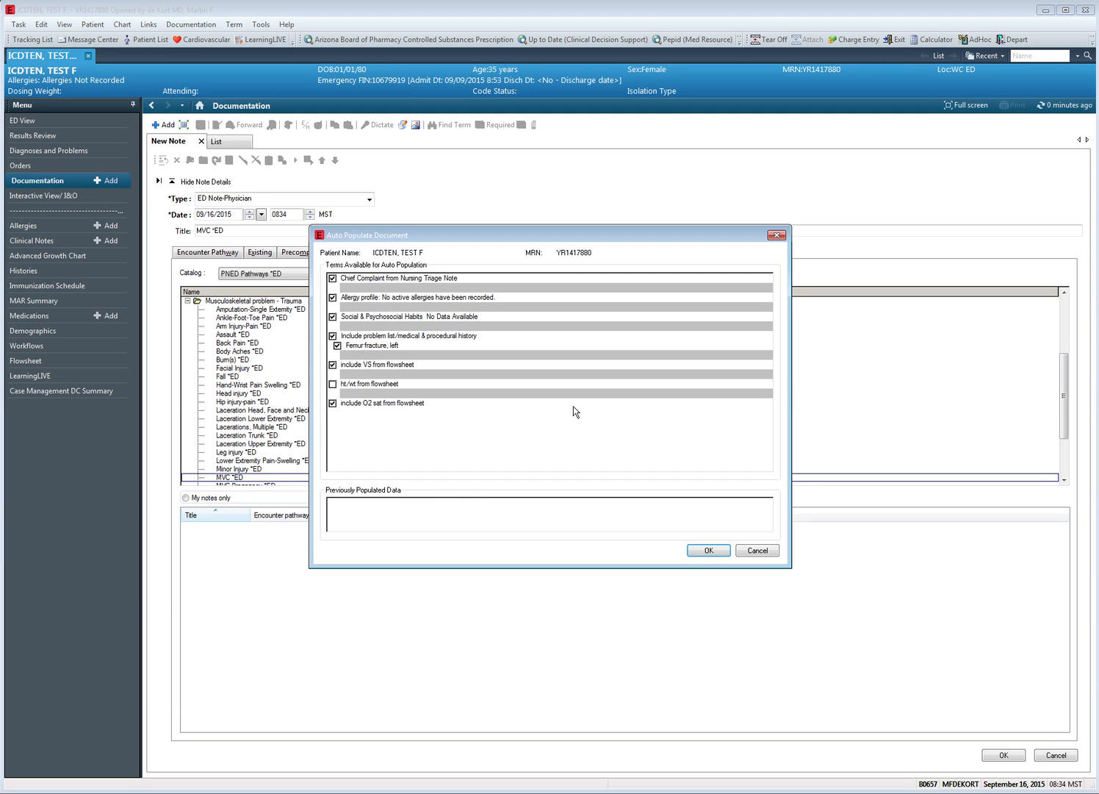
{"action": "left_click", "coordinate": [708, 551]}
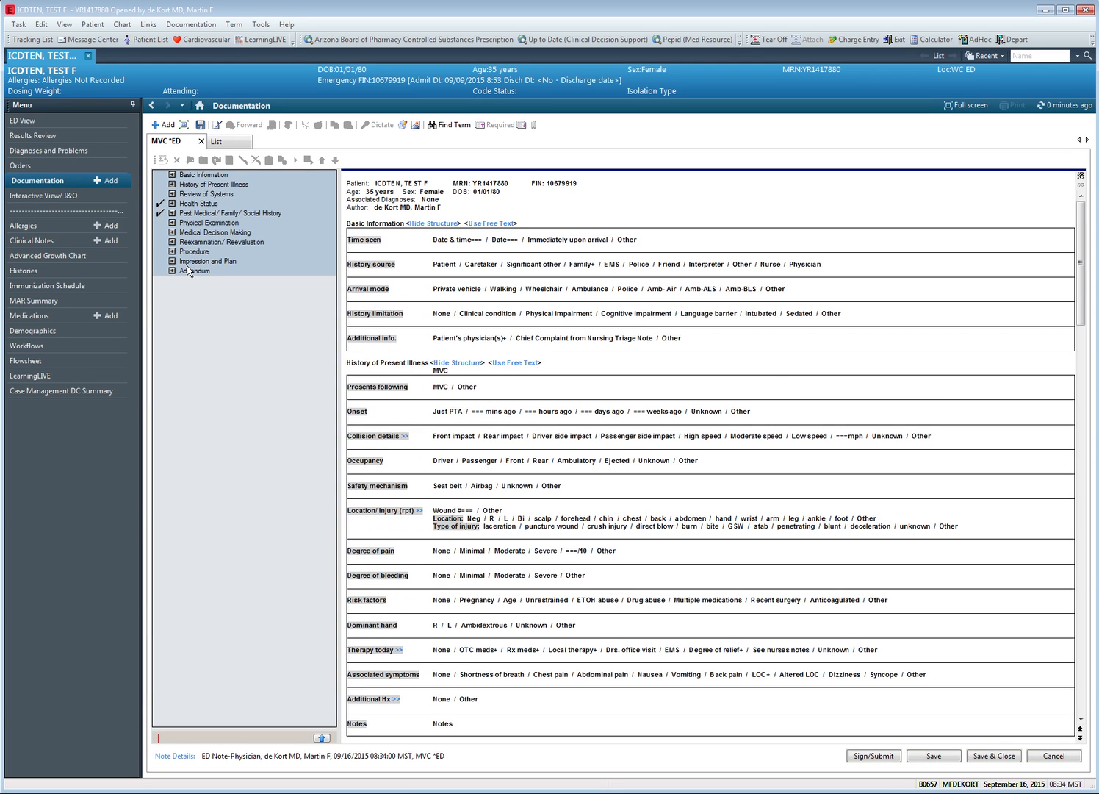
- Open the diagnosis code search in the note's Impression and Plan section and bring the diagnosis window fully into view
{"action": "left_click", "coordinate": [186, 260]}
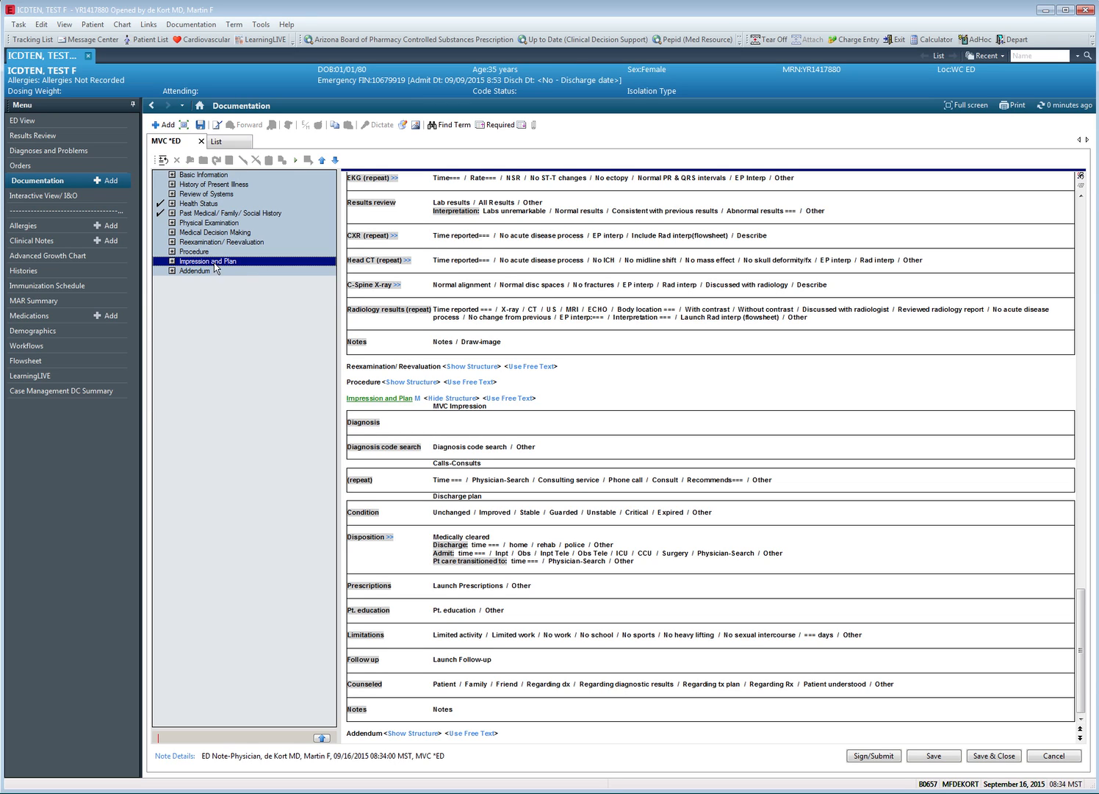
{"action": "left_click", "coordinate": [476, 447]}
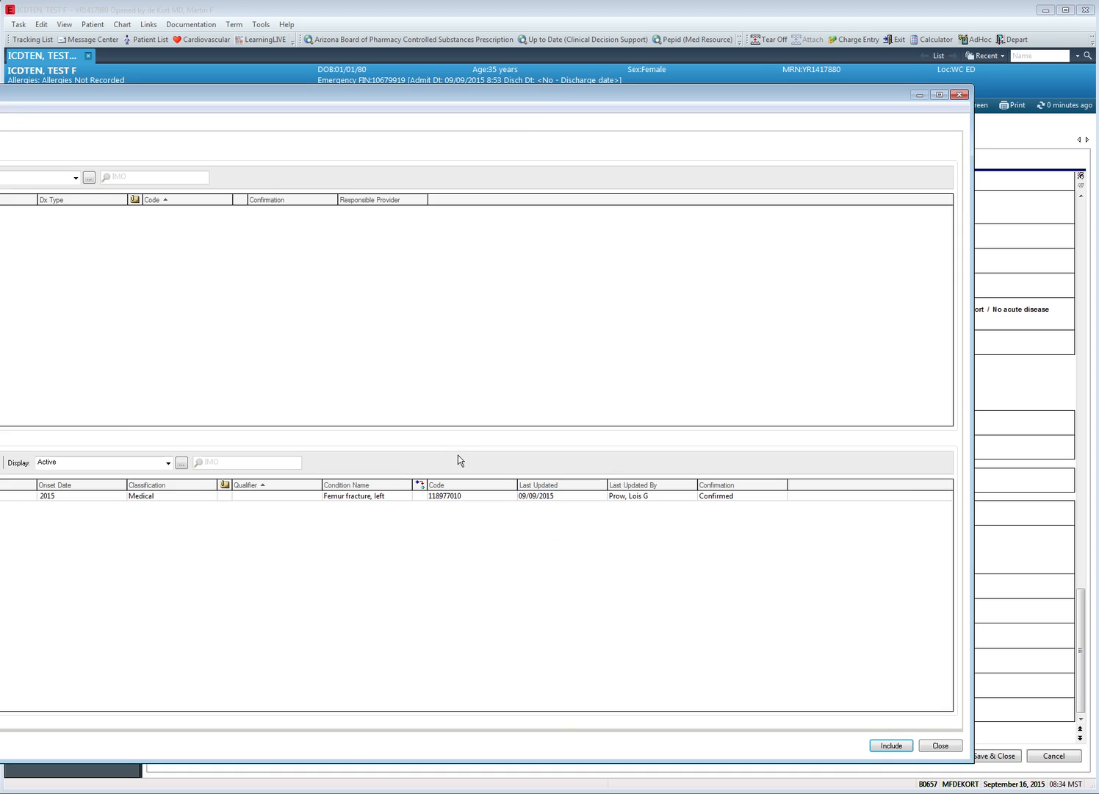
{"action": "double_click", "coordinate": [247, 95]}
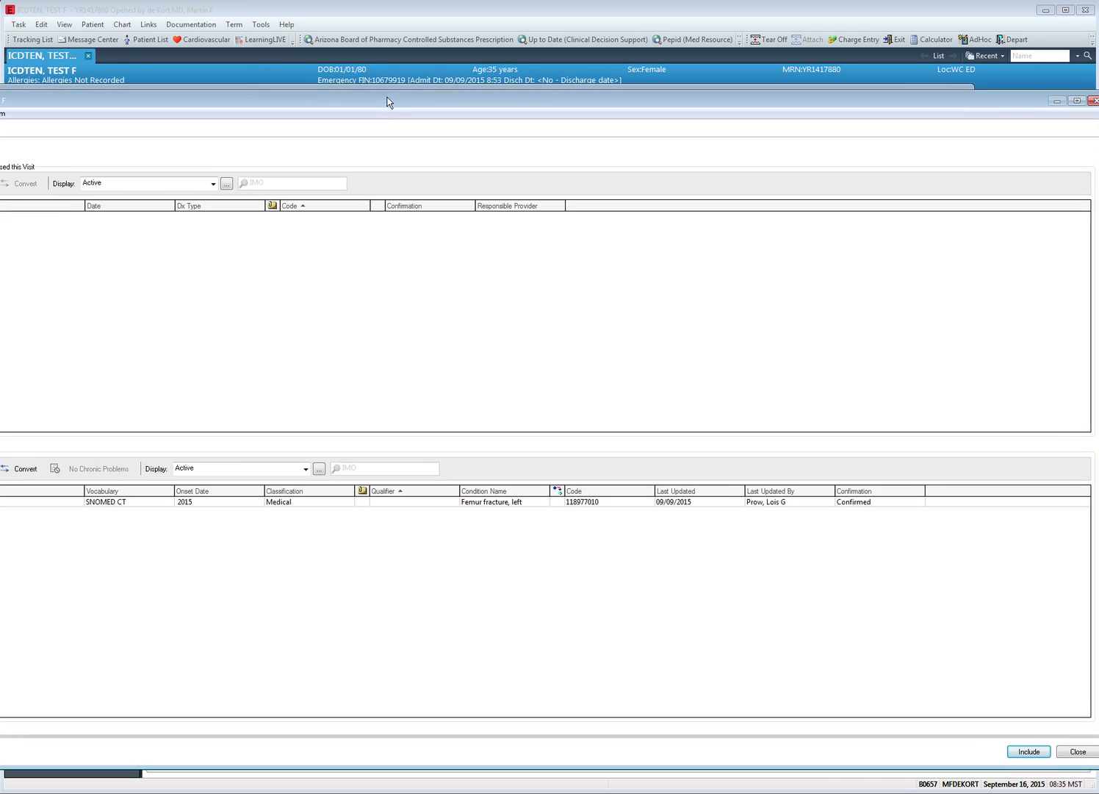
{"action": "left_click", "coordinate": [1088, 98]}
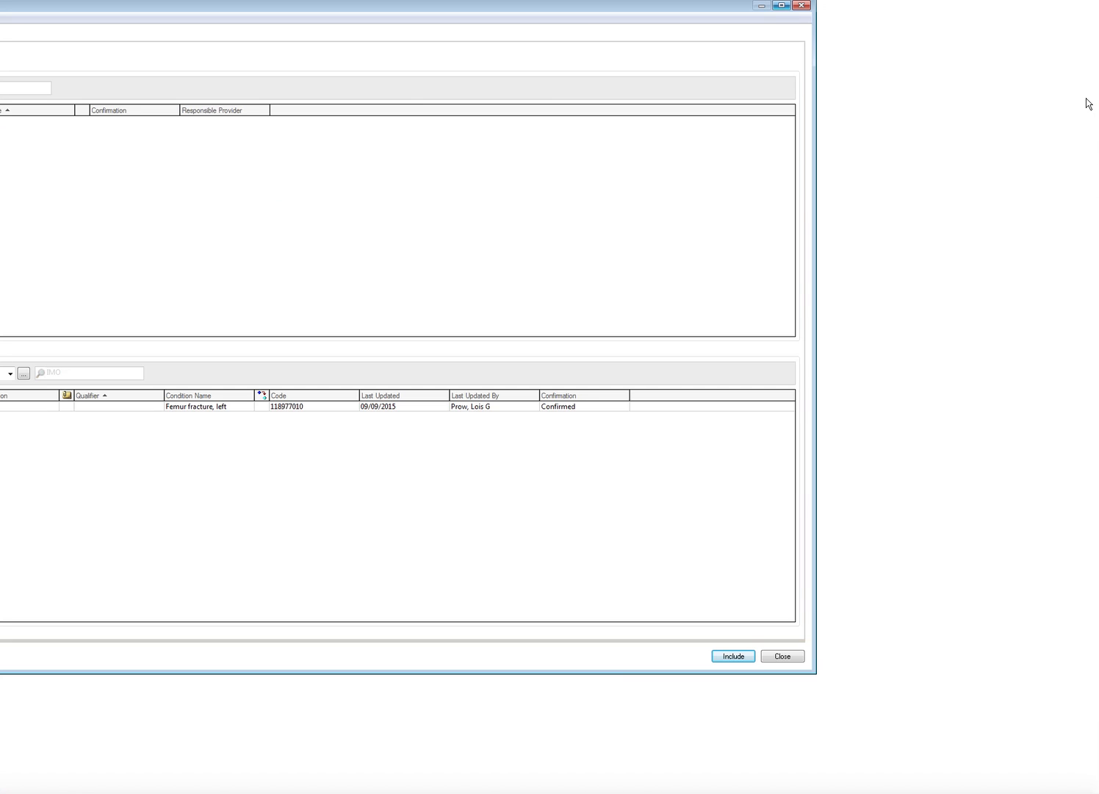
{"action": "double_click", "coordinate": [606, 12]}
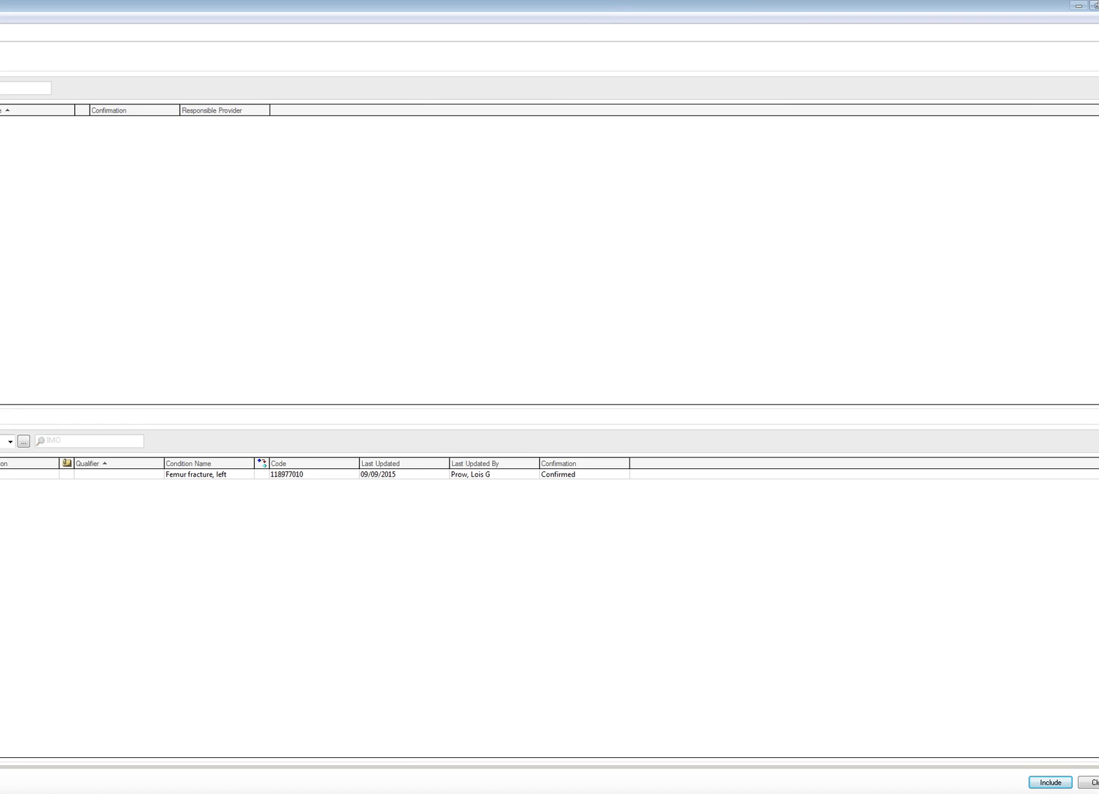
{"action": "left_click", "coordinate": [1095, 6]}
{"action": "left_click_drag", "start_coordinate": [828, 100], "coordinate": [725, 94]}
{"action": "left_click_drag", "start_coordinate": [1029, 505], "coordinate": [708, 505]}
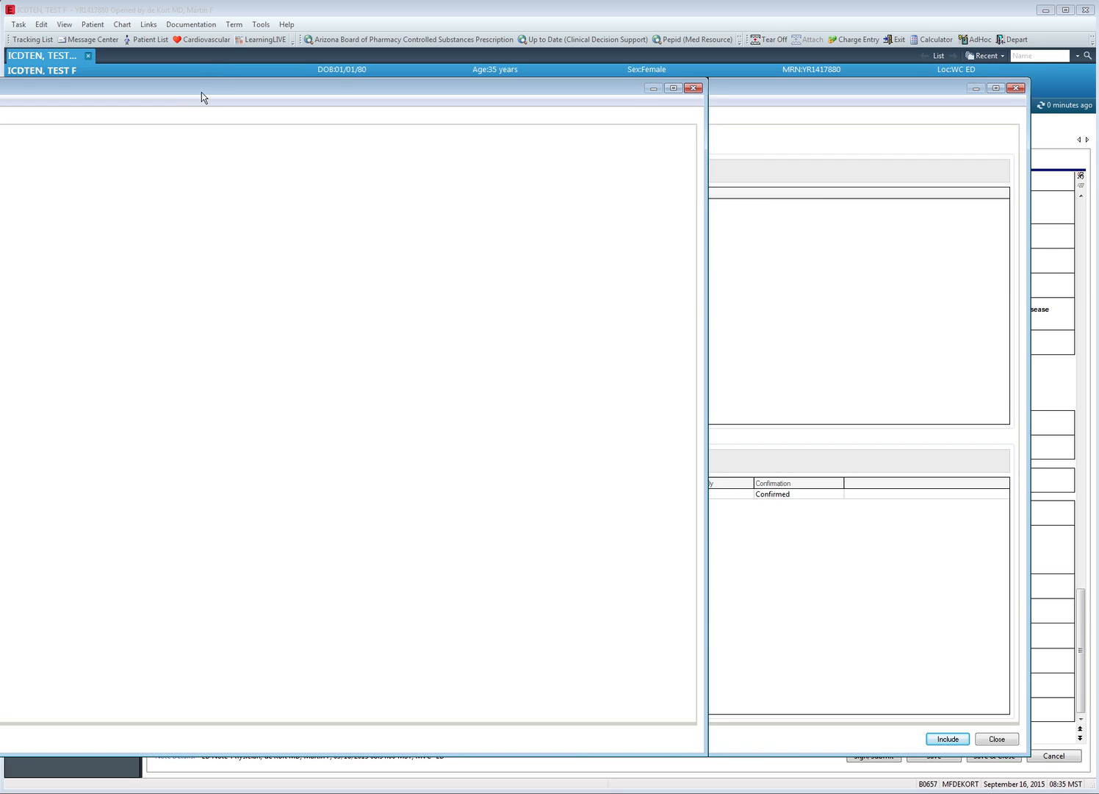
{"action": "left_click_drag", "start_coordinate": [203, 98], "coordinate": [502, 104]}
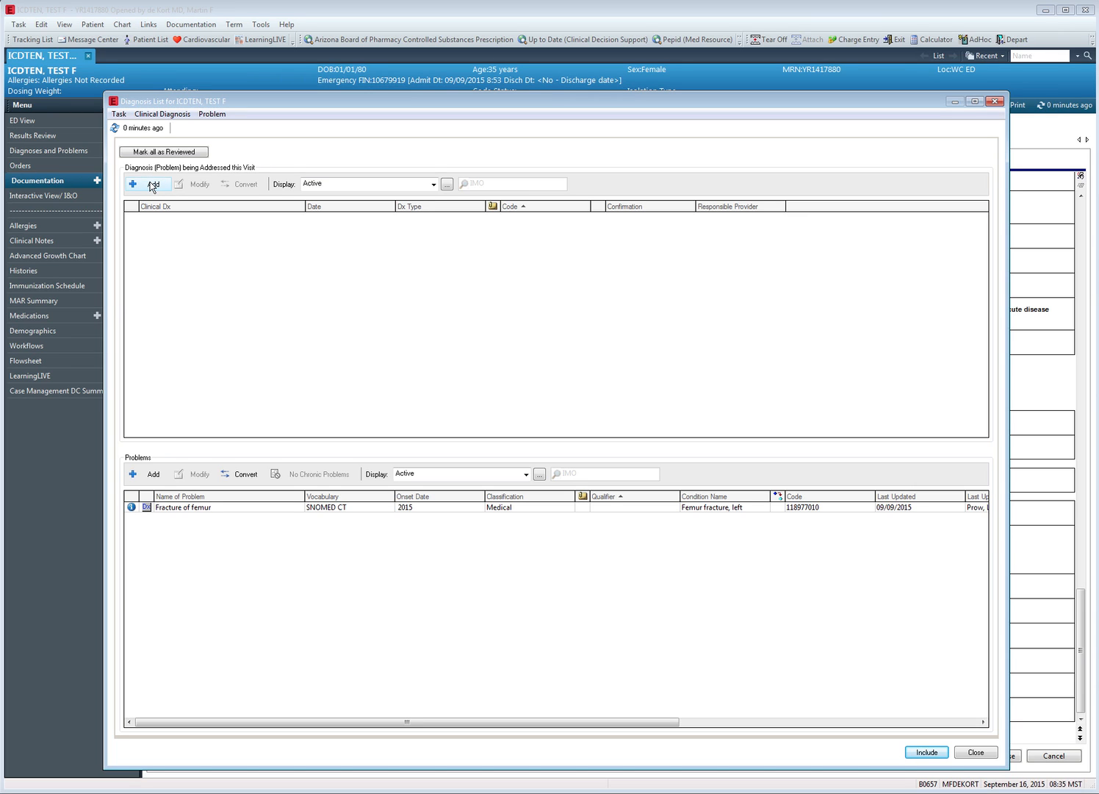
- Search the diagnoses being addressed this visit for "femur" and add Broken femur
{"action": "left_click", "coordinate": [487, 185]}
{"action": "type", "text": "emur"}
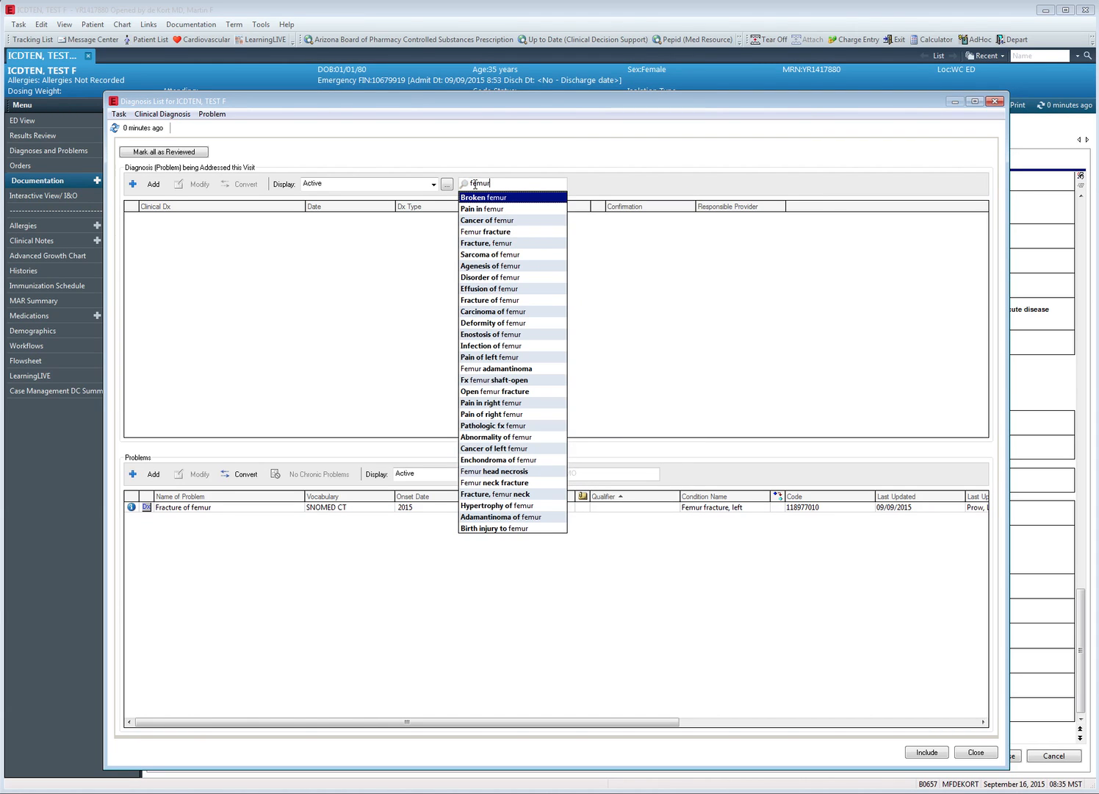
{"action": "key", "text": "Return"}
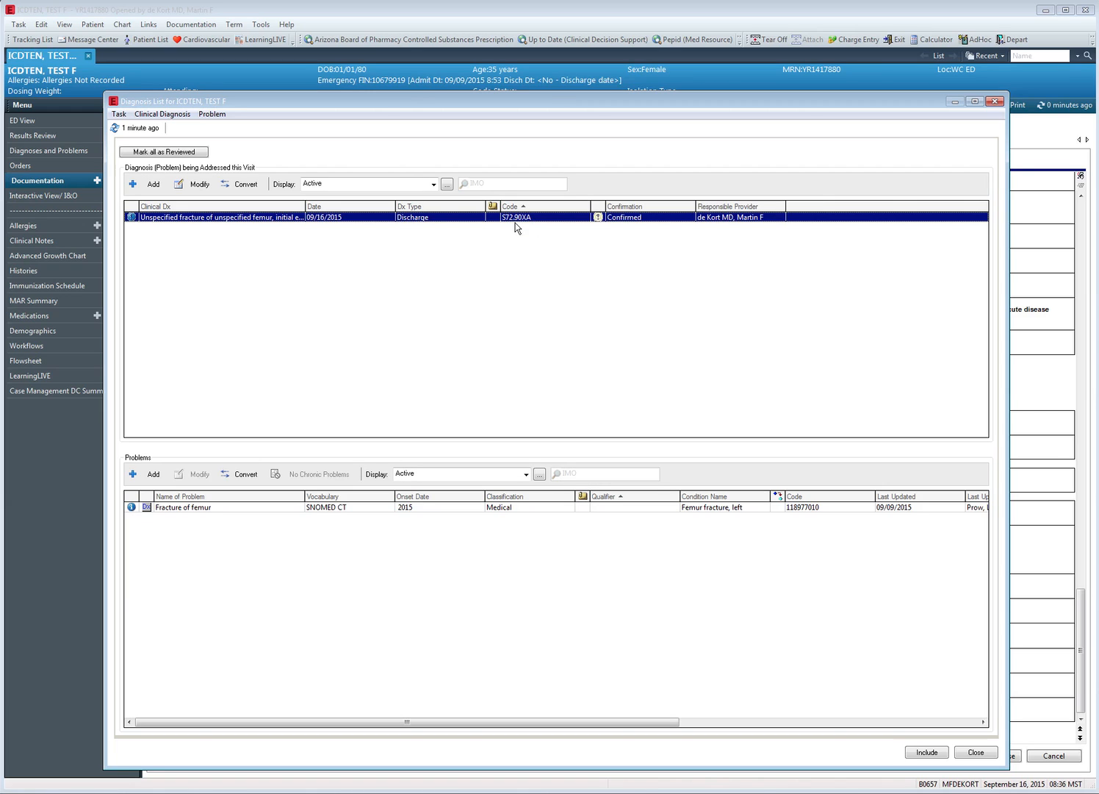
- Search the visit diagnoses for "wrist" and add Fx wrist
{"action": "left_click", "coordinate": [479, 183]}
{"action": "type", "text": "wrist"}
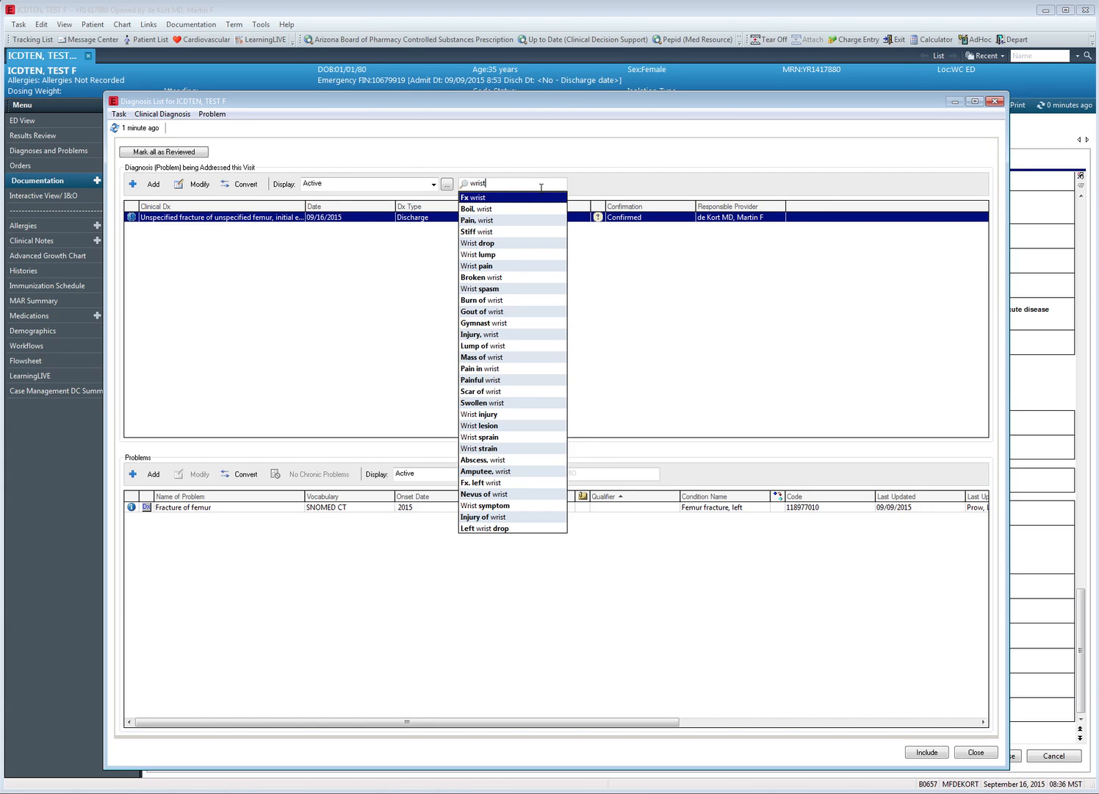
{"action": "key", "text": "Return"}
- Search the visit diagnoses for "burn leg" and add Burn of leg
{"action": "left_click", "coordinate": [541, 188]}
{"action": "type", "text": "bu"}
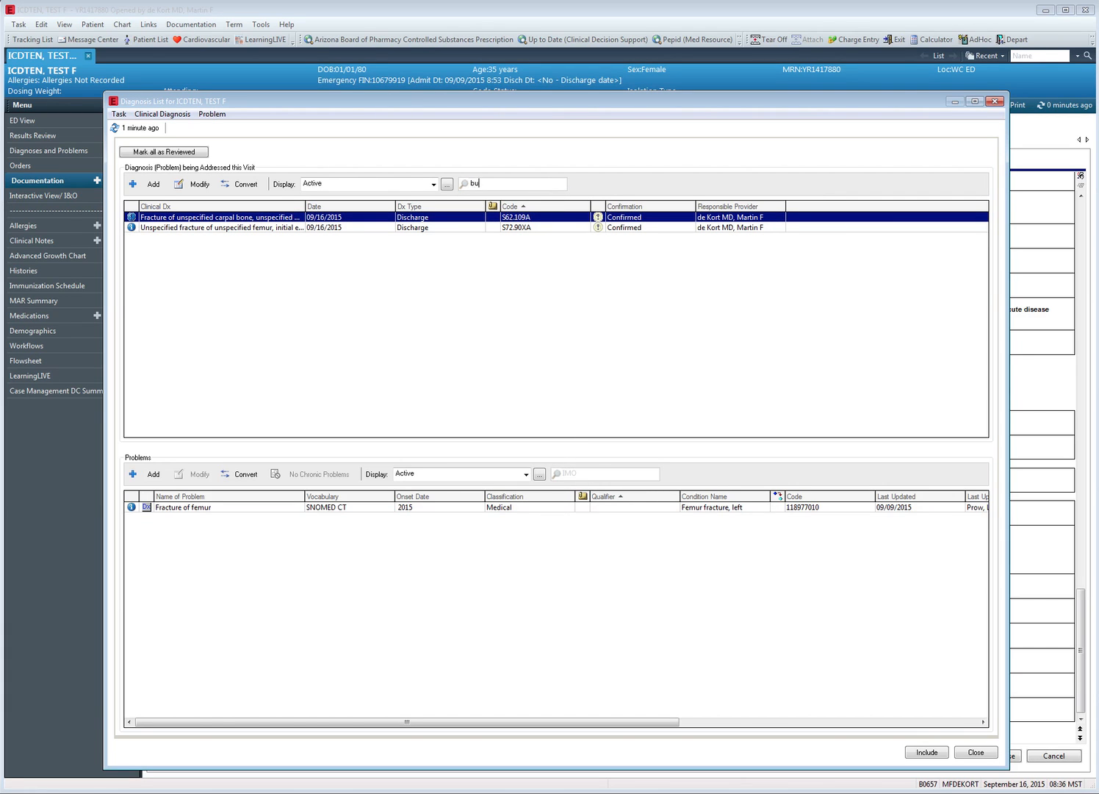
{"action": "type", "text": "rn leg"}
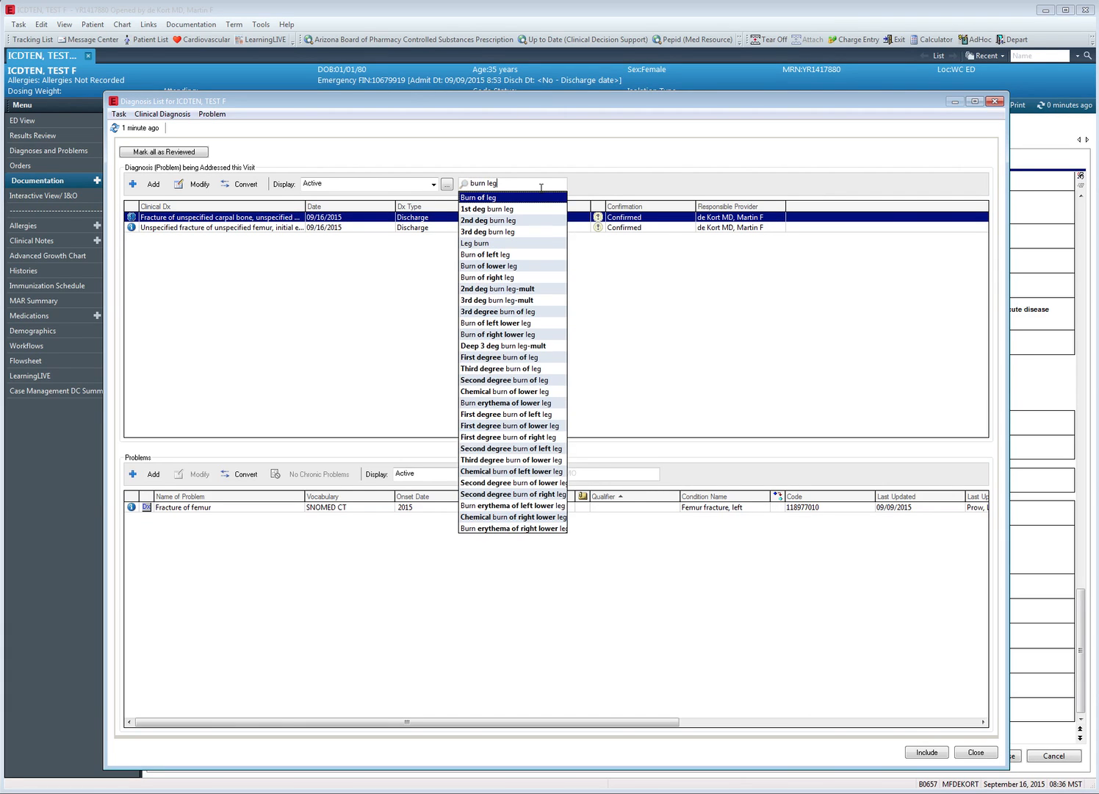
{"action": "key", "text": "Return"}
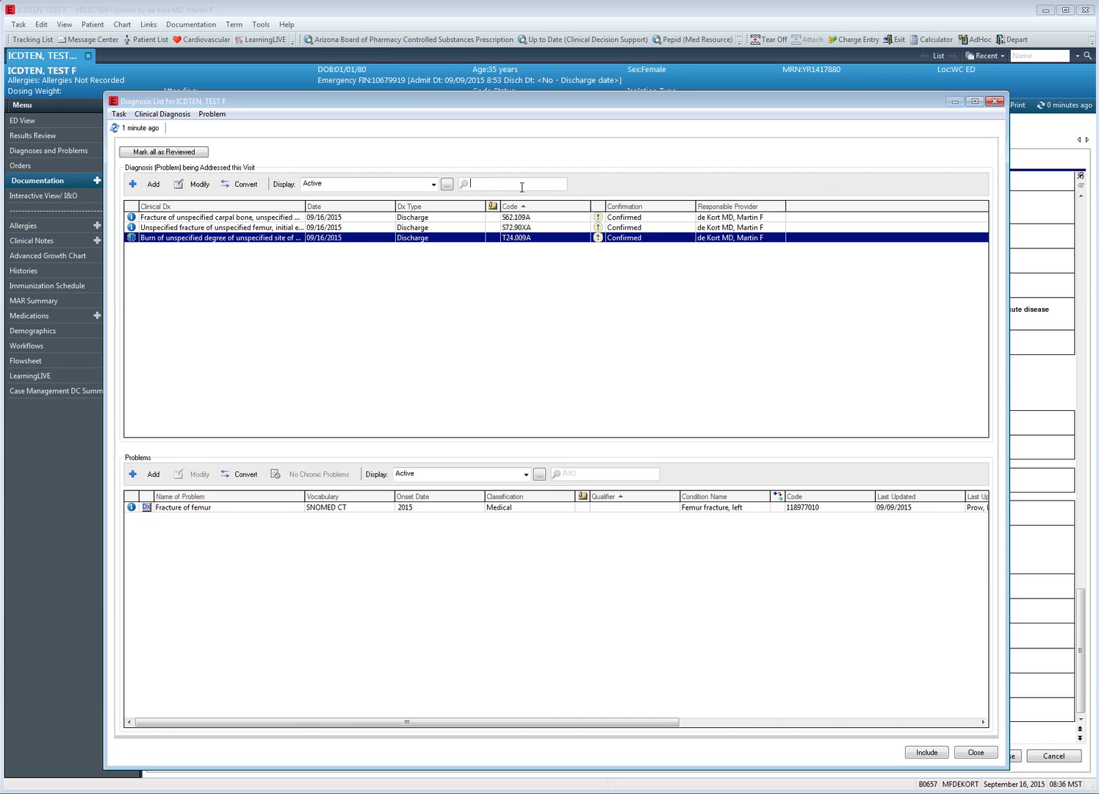
- Try searching the visit diagnoses for "car crash"
{"action": "type", "text": "car"}
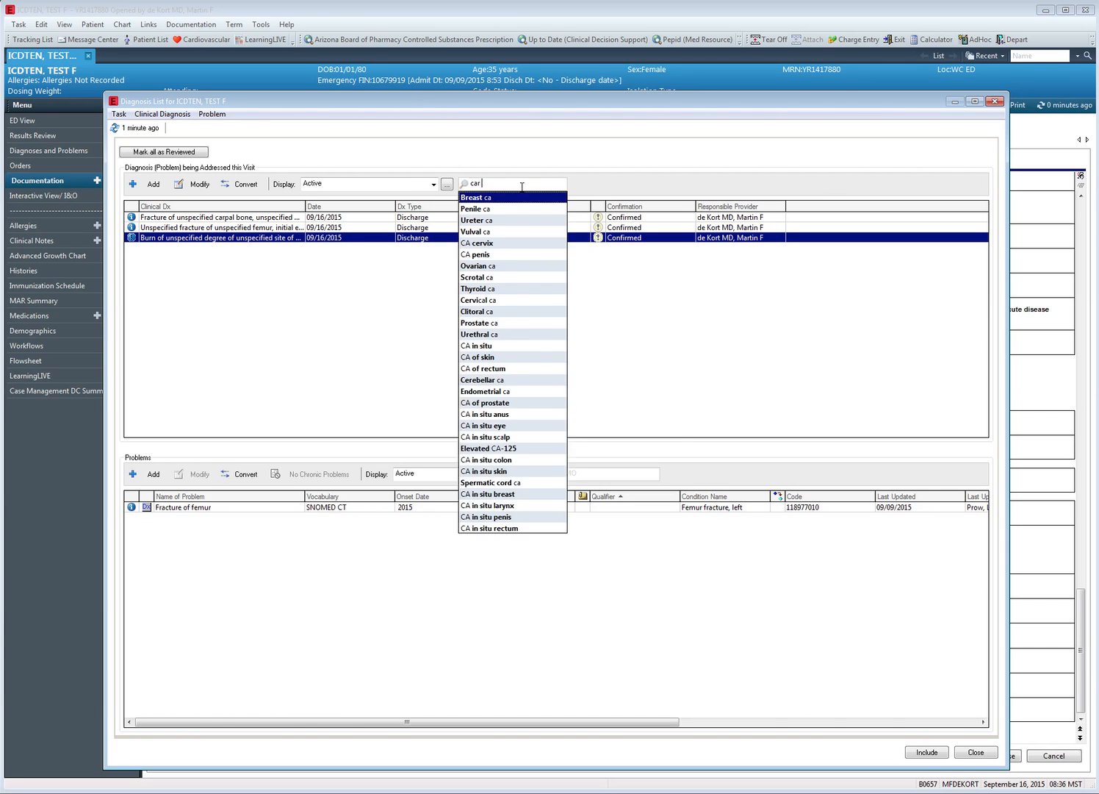
{"action": "type", "text": " crash"}
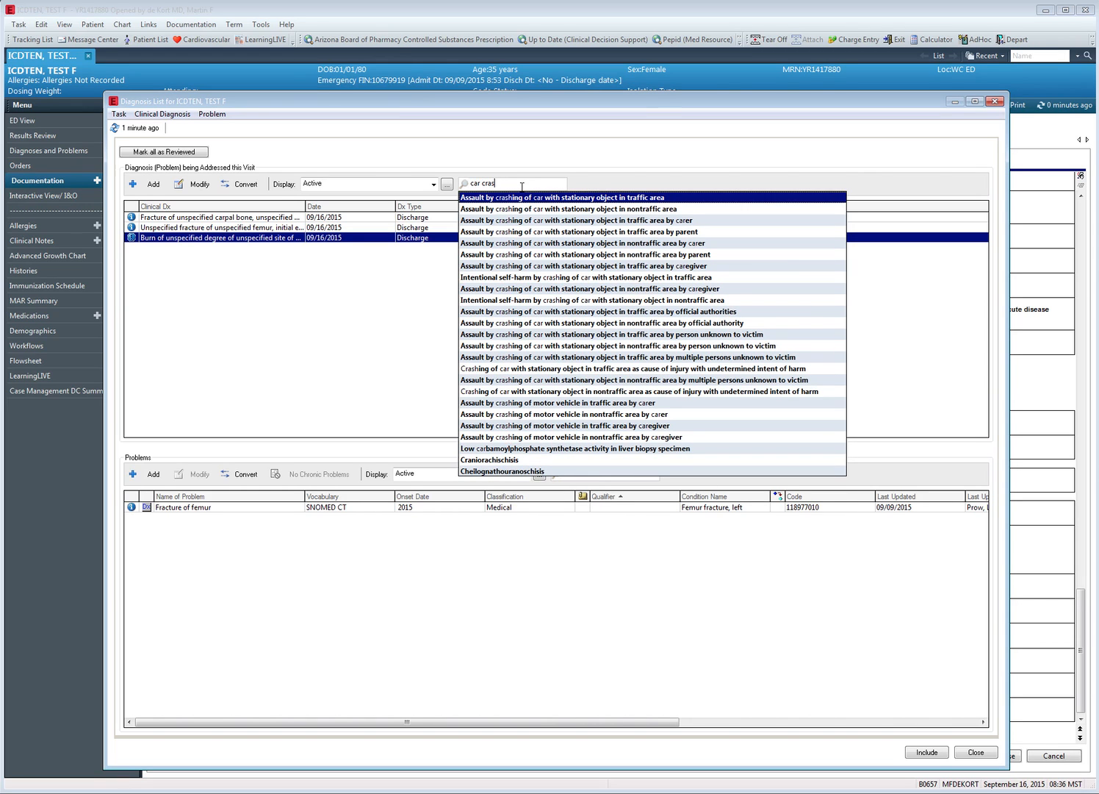
{"action": "key", "text": "BackSpace"}
{"action": "key", "text": "BackSpace"}
{"action": "key", "text": "BackSpace"}
{"action": "key", "text": "BackSpace"}
{"action": "key", "text": "BackSpace"}
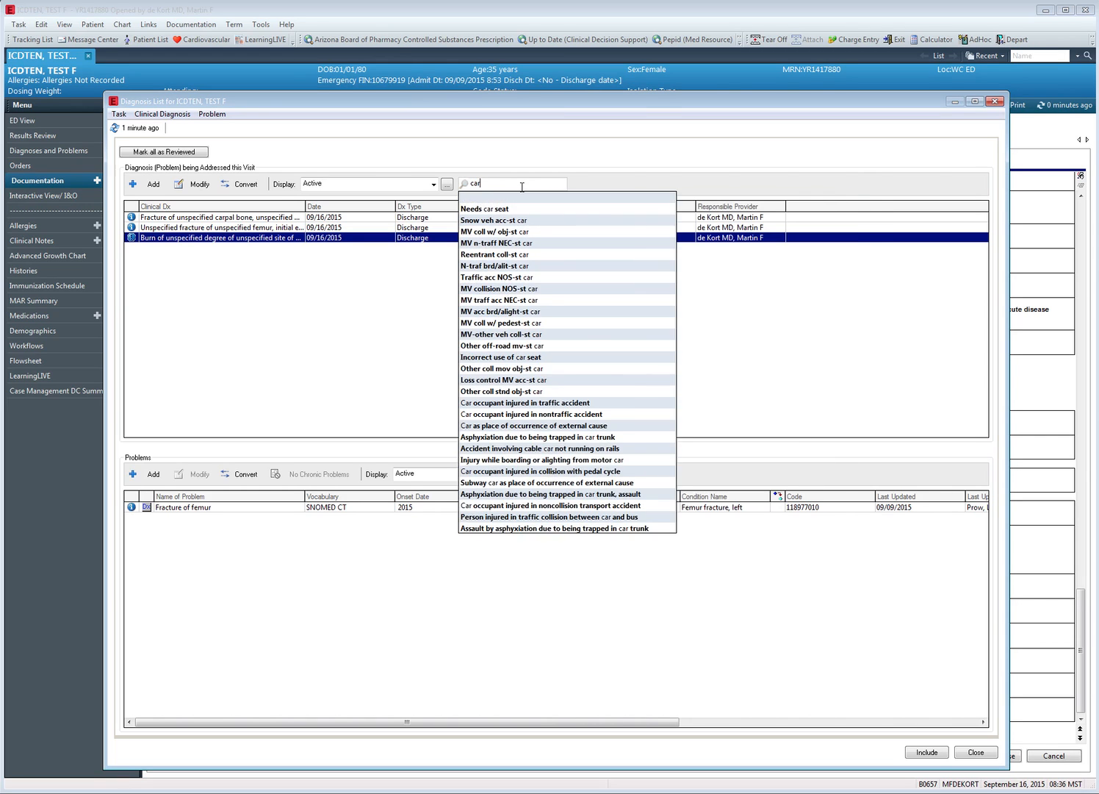
- Search the visit diagnoses for "car acciden" and add Car occupant injured in traffic accident
{"action": "type", "text": "acciden"}
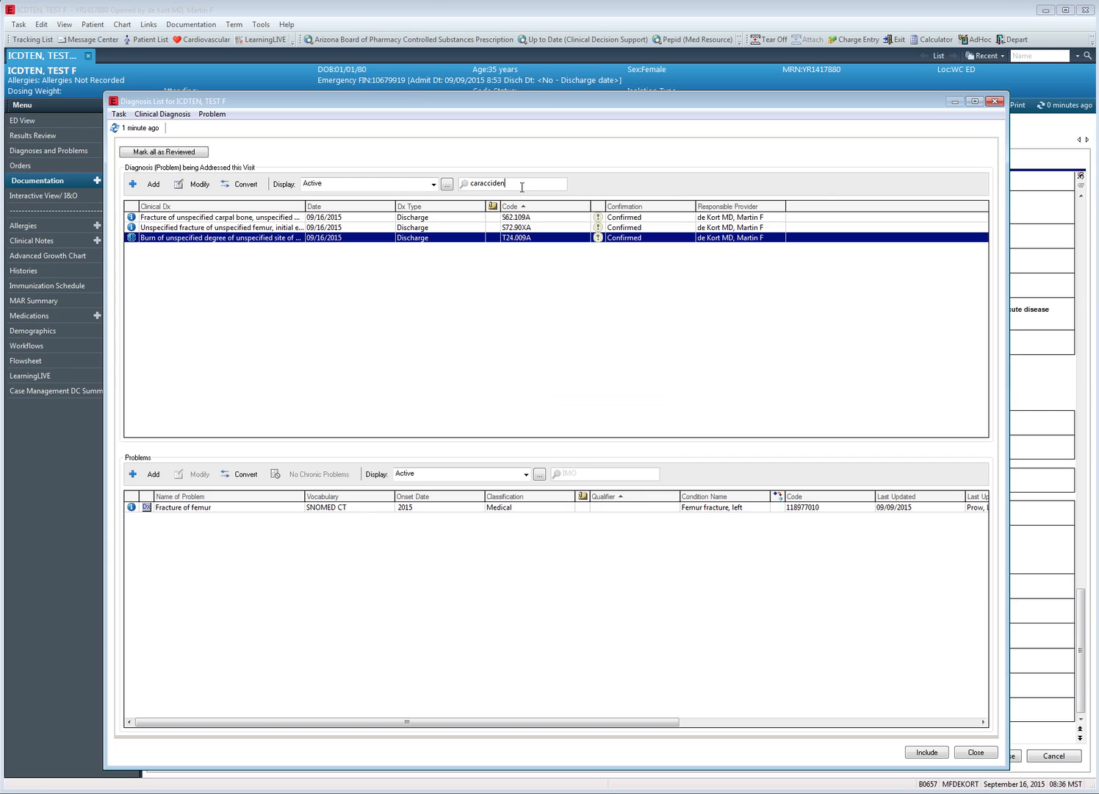
{"action": "key", "text": "BackSpace"}
{"action": "key", "text": "BackSpace"}
{"action": "key", "text": "BackSpace"}
{"action": "key", "text": "BackSpace"}
{"action": "key", "text": "BackSpace"}
{"action": "key", "text": "BackSpace"}
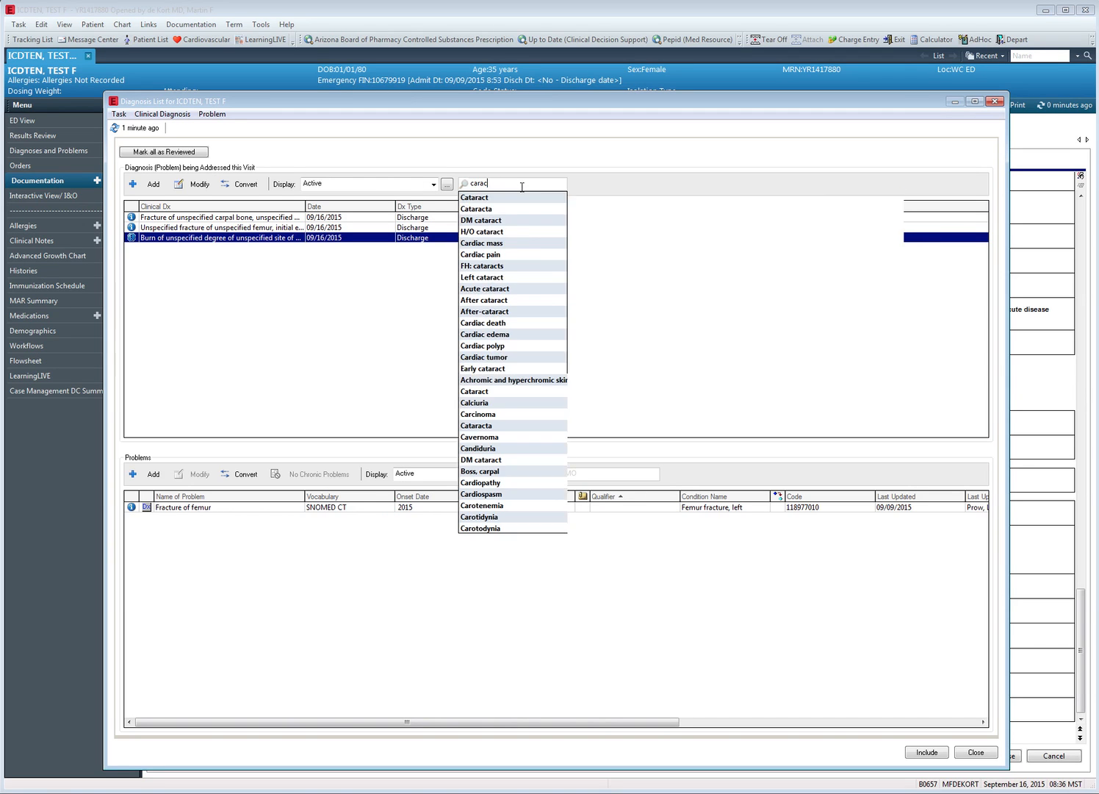
{"action": "type", "text": "a"}
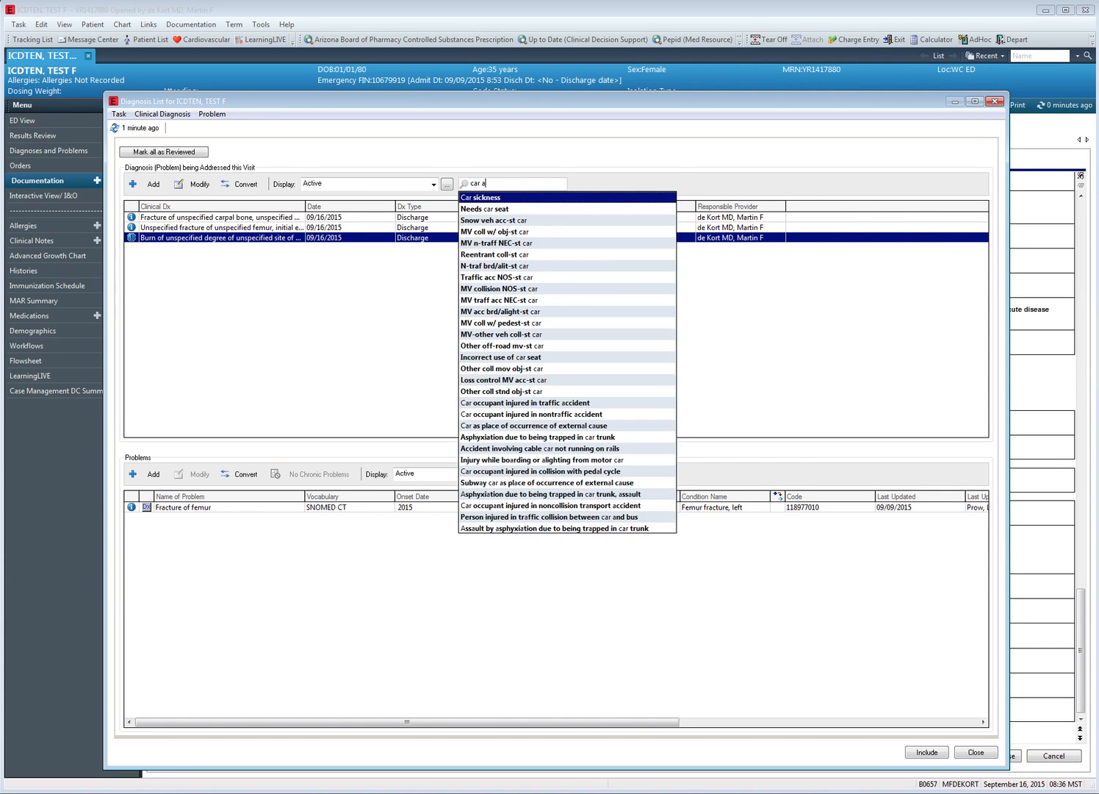
{"action": "type", "text": "cc"}
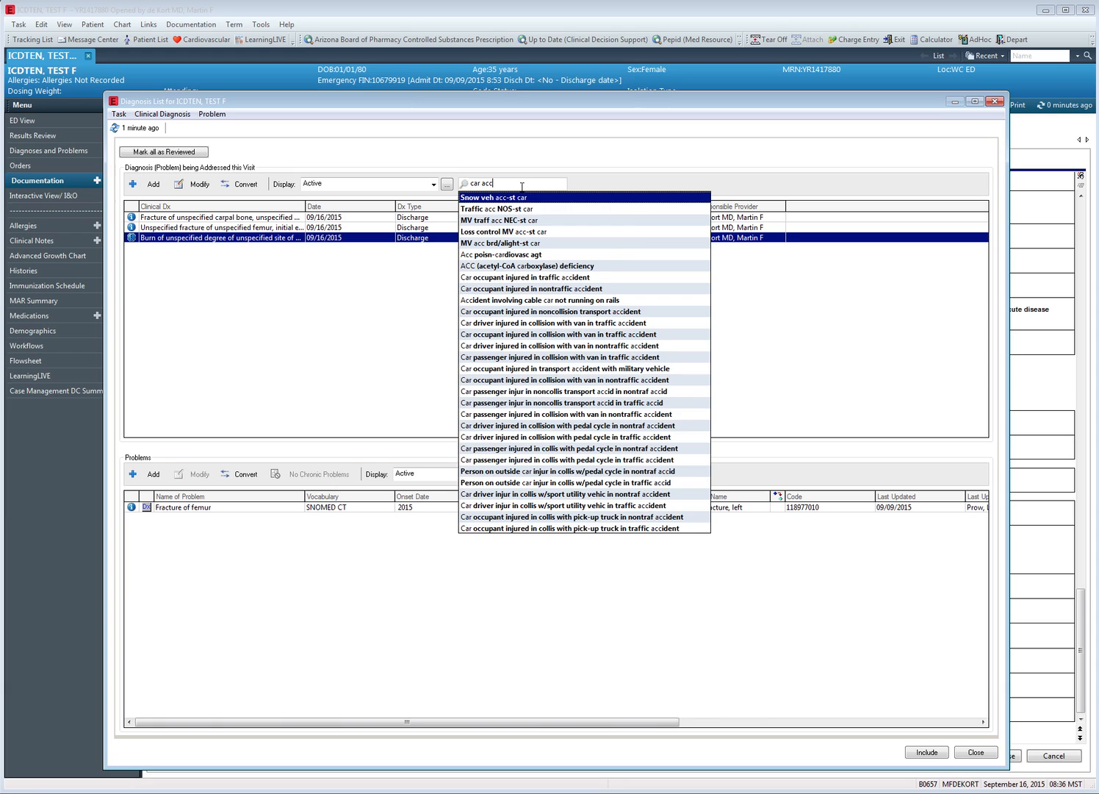
{"action": "type", "text": "iden"}
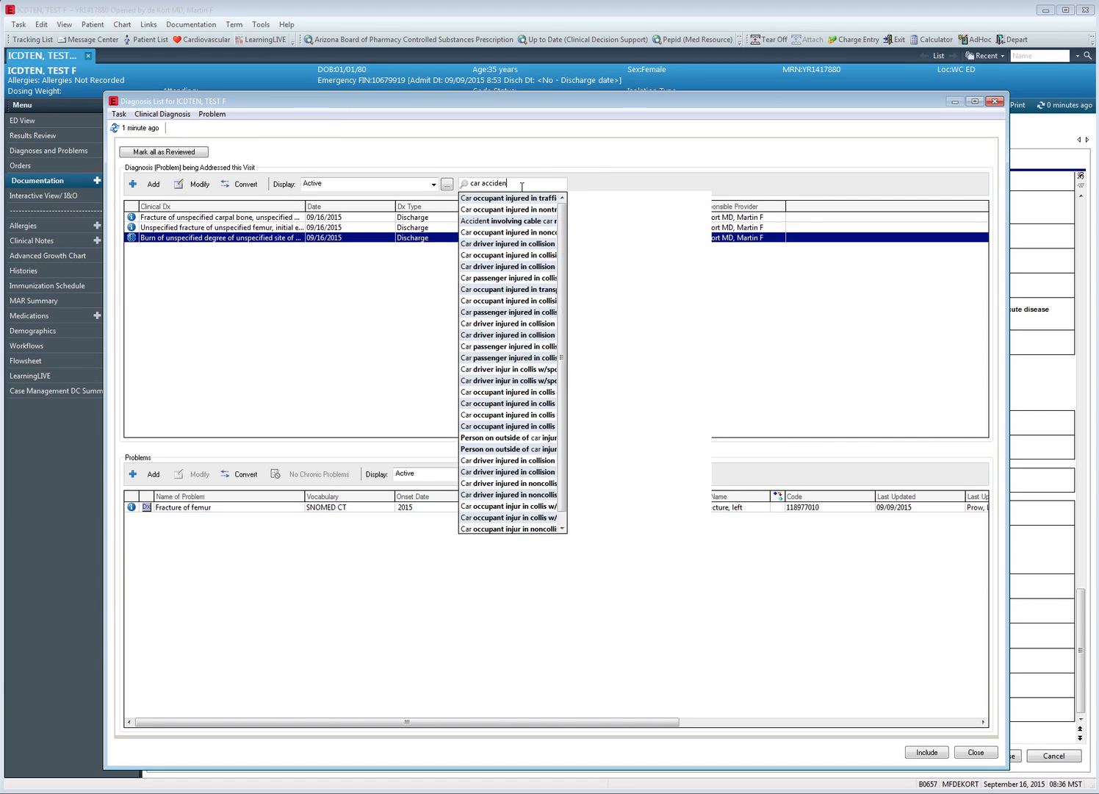
{"action": "key", "text": "Return"}
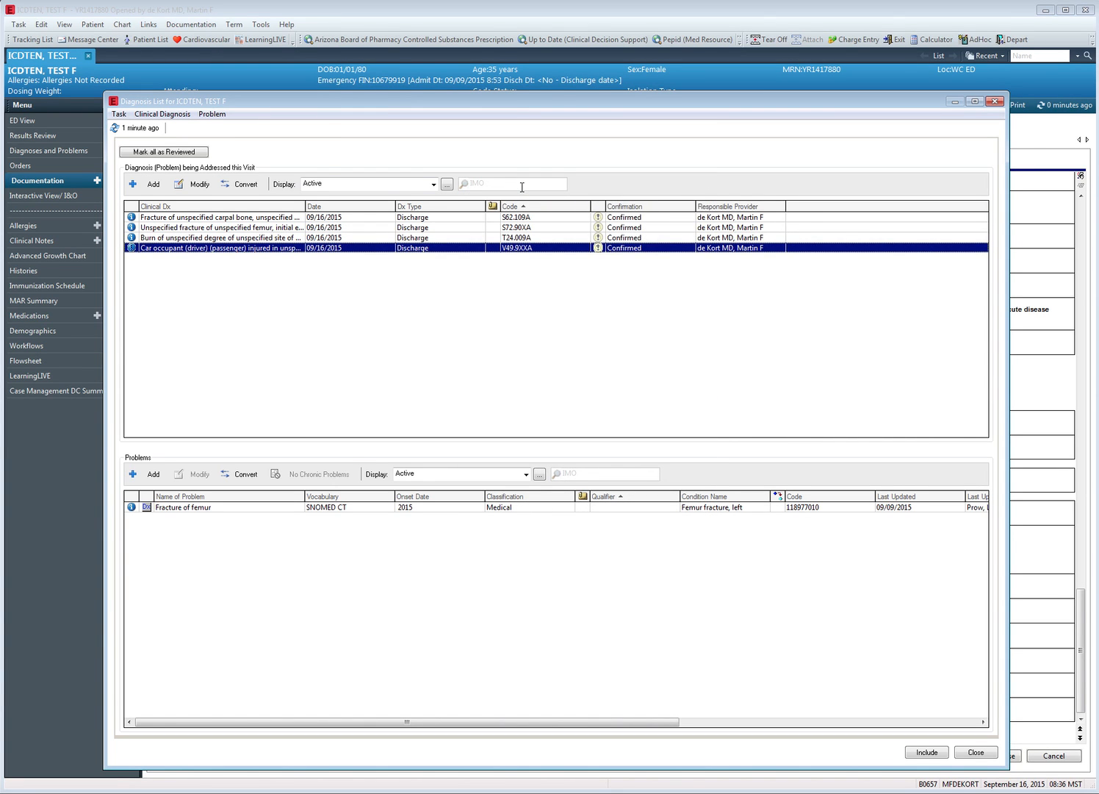
- Search the visit diagnoses for "hypertension" and add Hypertension
{"action": "left_click", "coordinate": [520, 186]}
{"action": "type", "text": "h"}
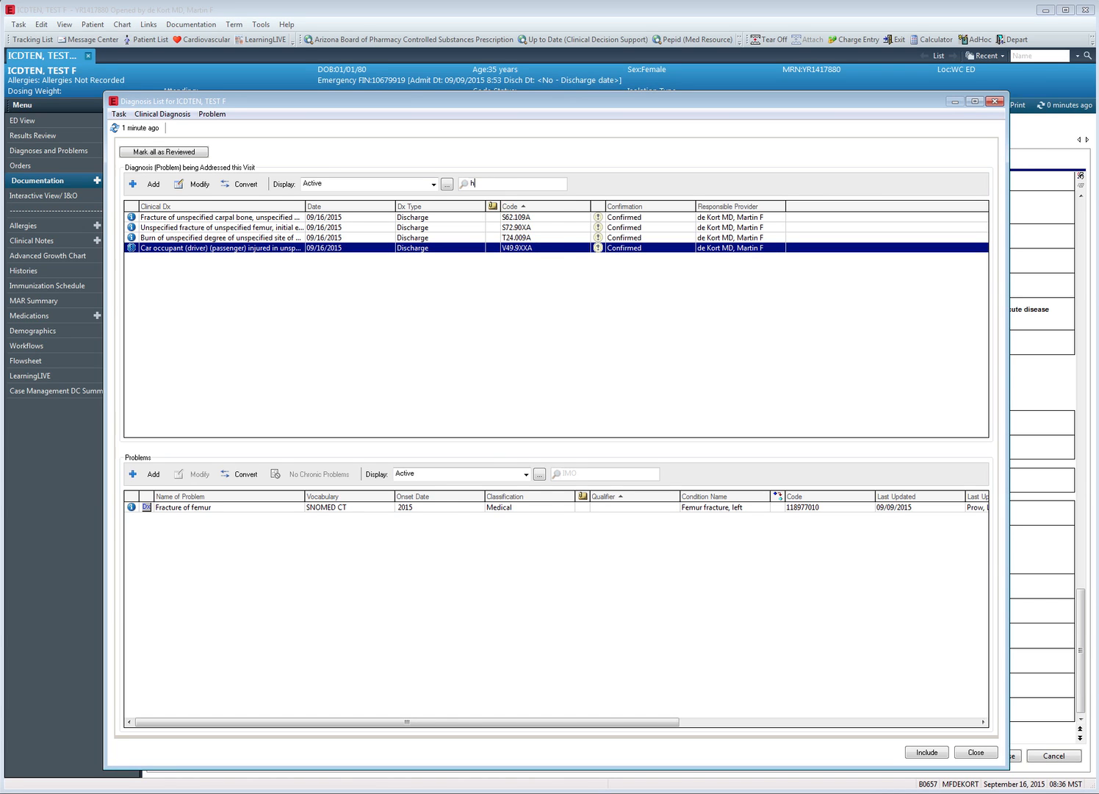
{"action": "type", "text": "yperten"}
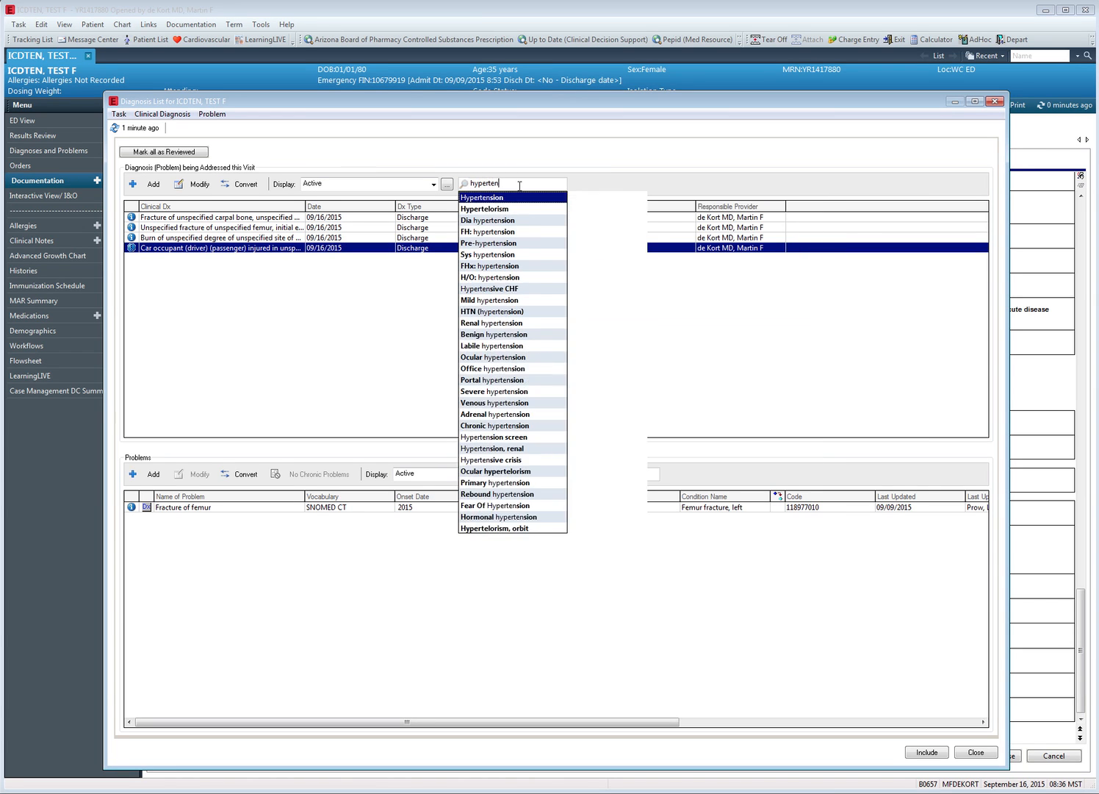
{"action": "type", "text": "sion"}
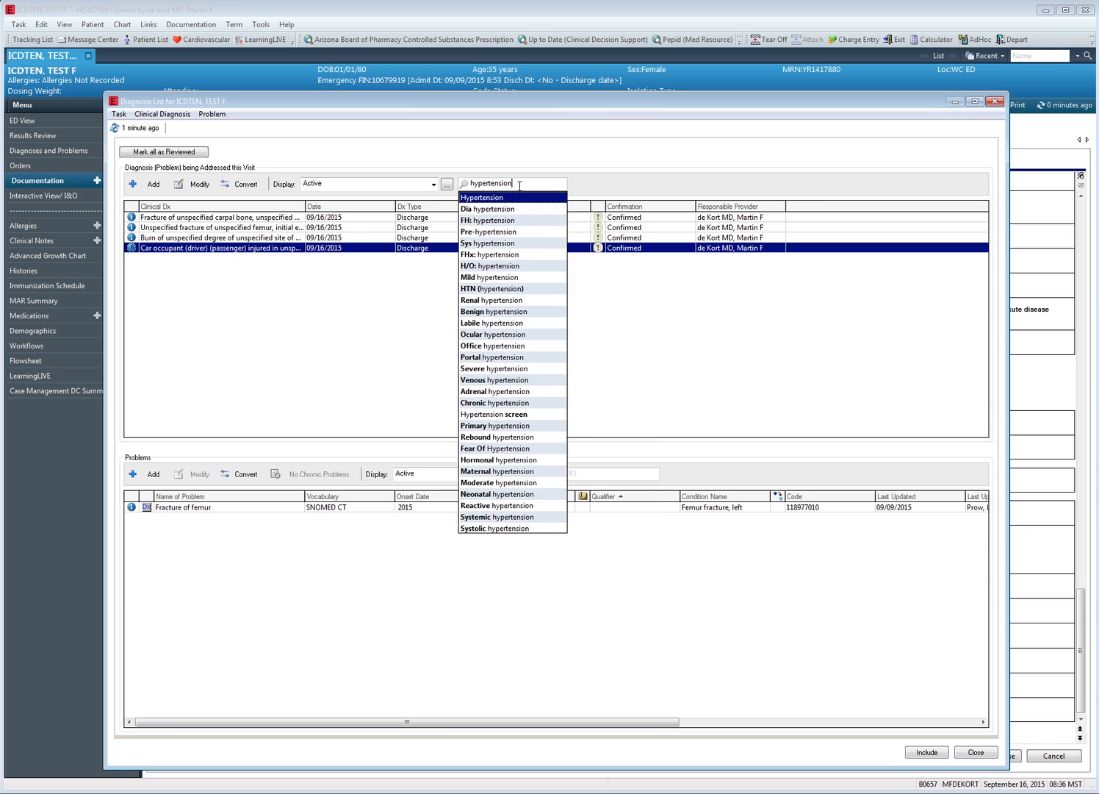
{"action": "key", "text": "Return"}
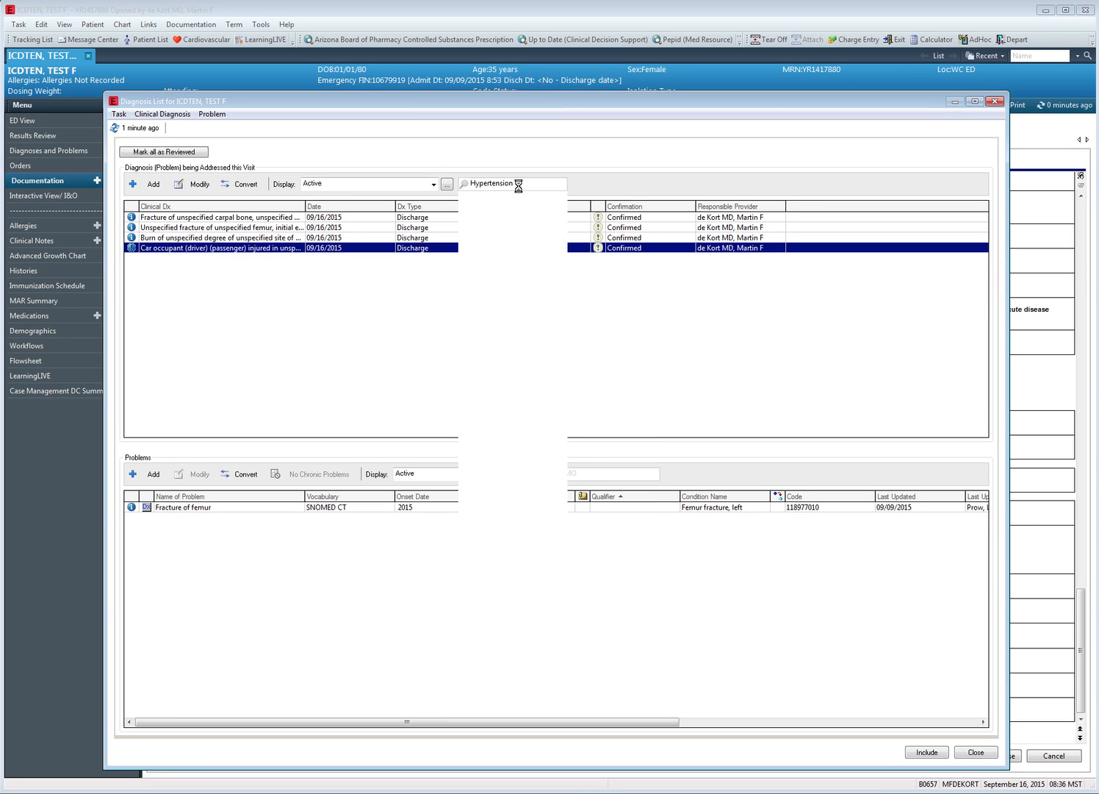
- Search the visit diagnoses for "hyperglyc" and add Hyperglycemia
{"action": "left_click", "coordinate": [520, 186]}
{"action": "type", "text": "hy"}
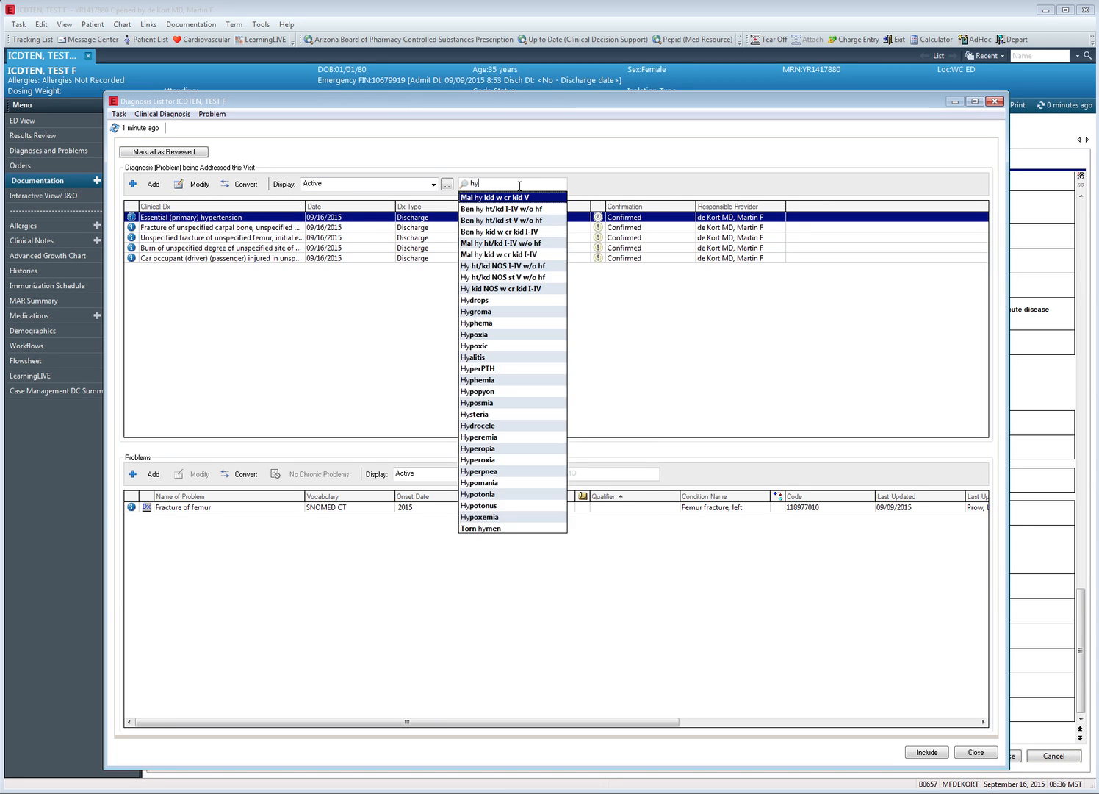
{"action": "type", "text": "perglyc"}
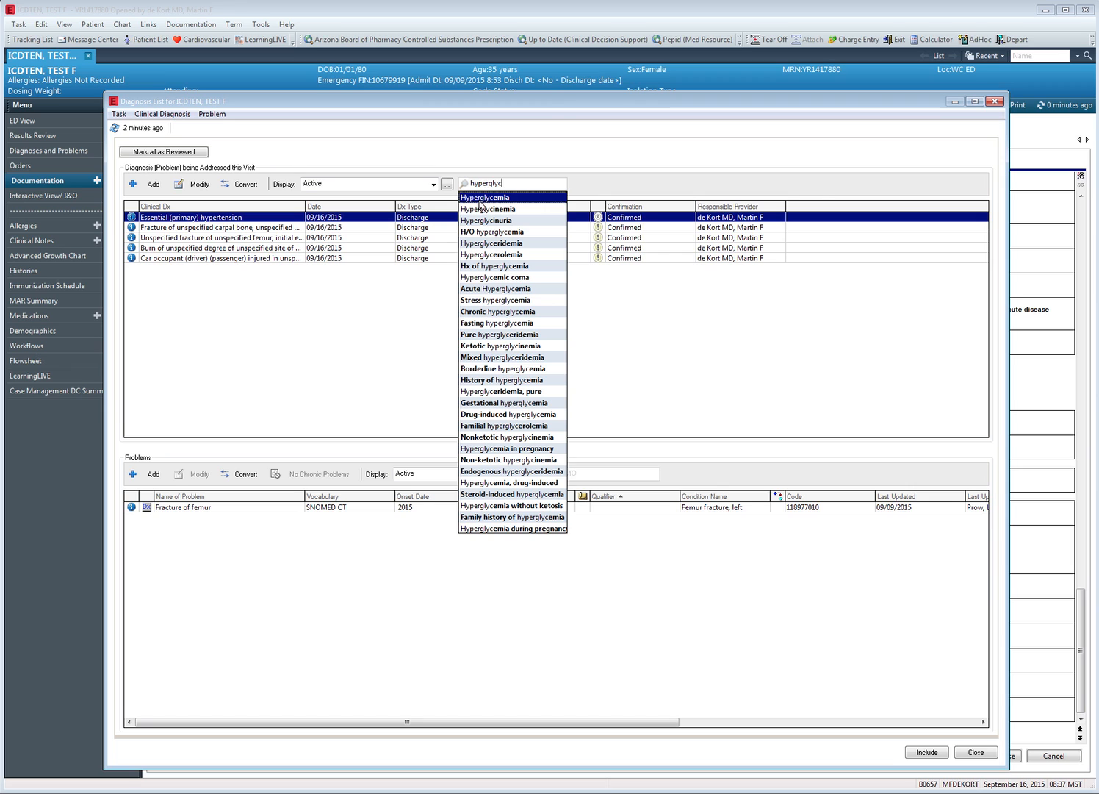
{"action": "key", "text": "Down"}
{"action": "key", "text": "Down"}
{"action": "key", "text": "Down"}
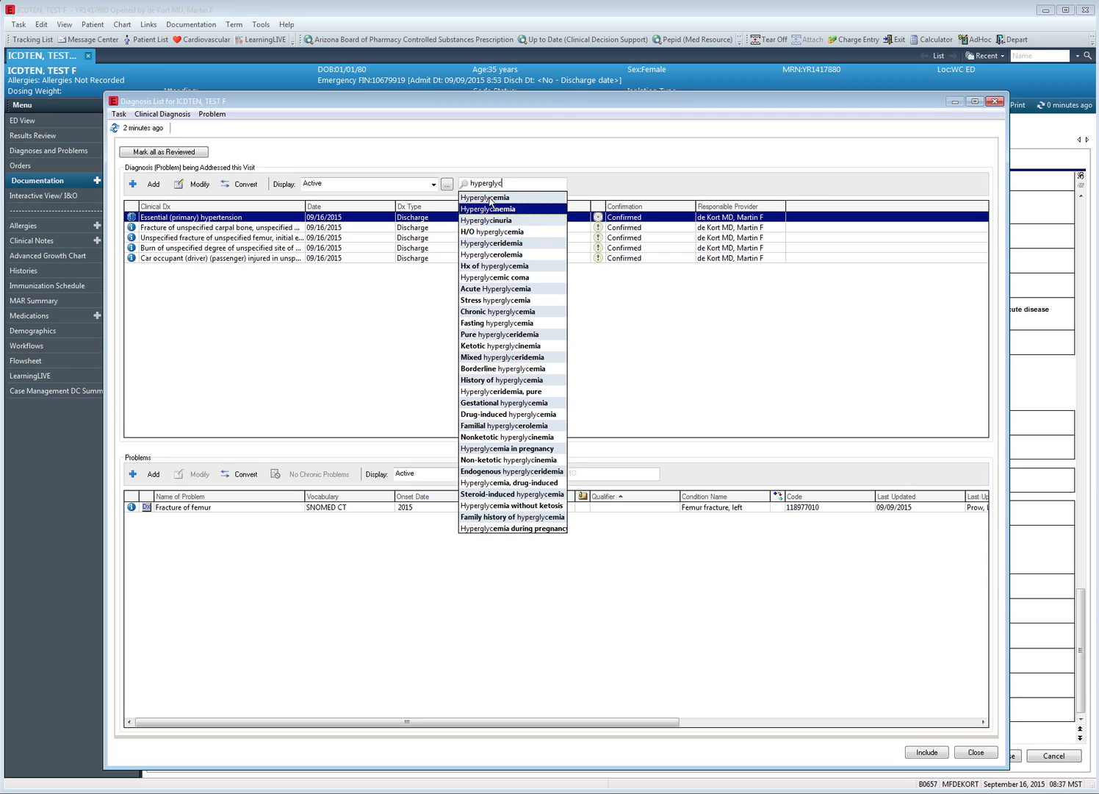
{"action": "key", "text": "Up"}
{"action": "key", "text": "Up"}
{"action": "key", "text": "Up"}
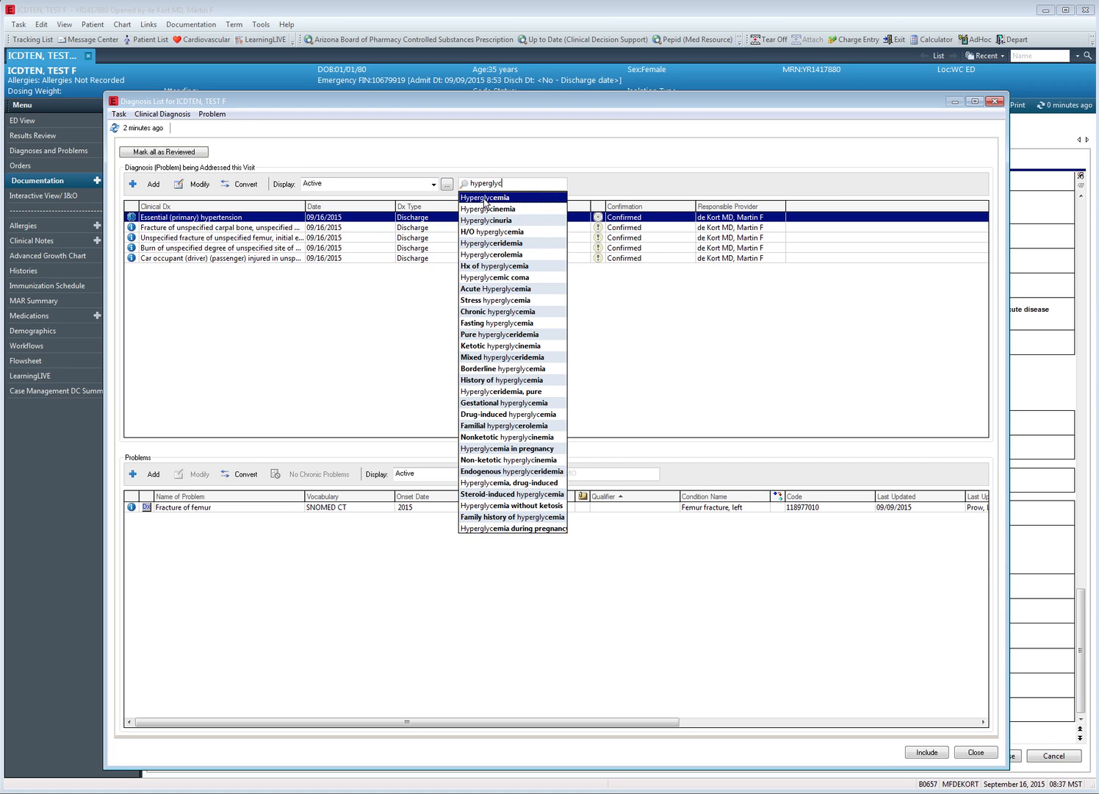
{"action": "left_click", "coordinate": [485, 198]}
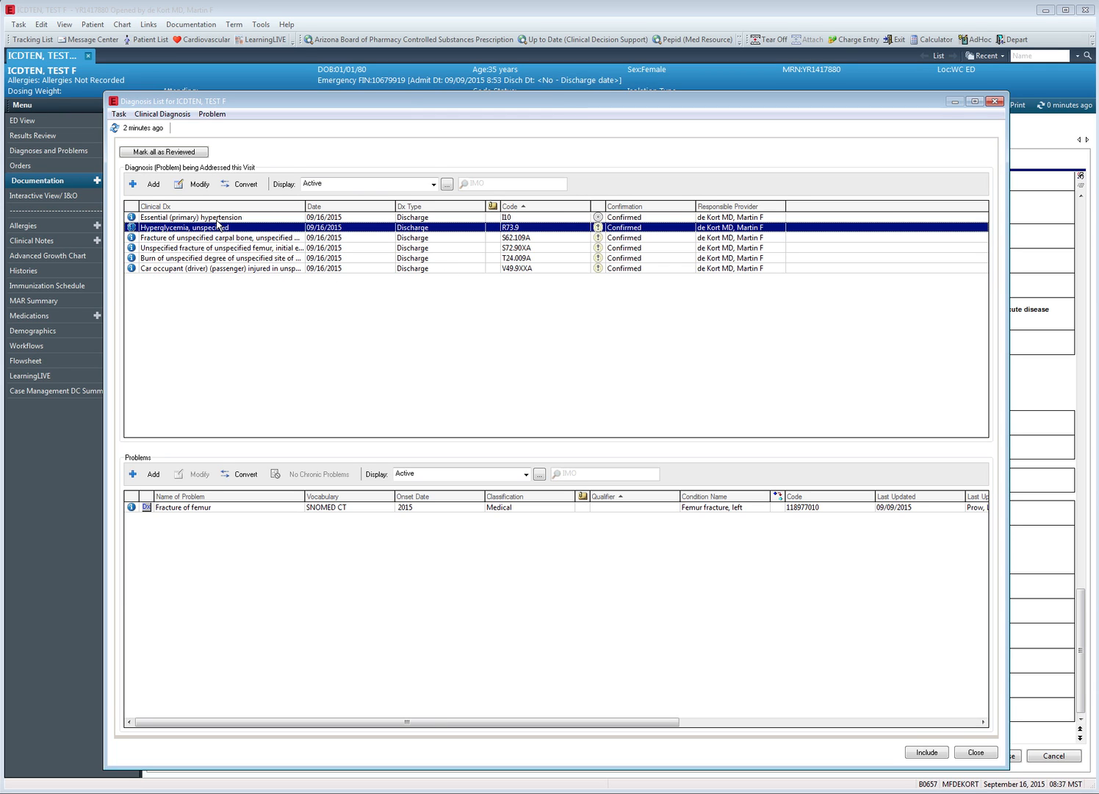
- Switch to Chrome, dismiss the remote access session expiry notice, and return to the diagnosis list
{"action": "mouse_move", "coordinate": [599, 220]}
{"action": "key", "text": "super+Tab"}
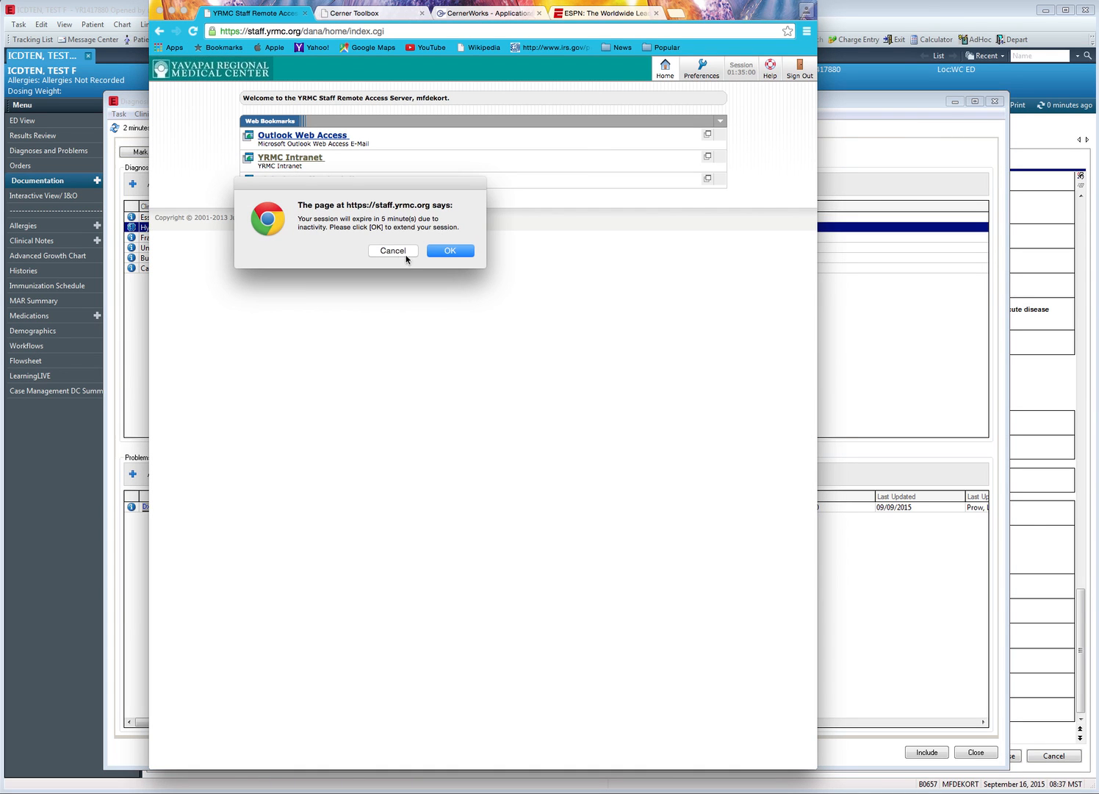
{"action": "left_click", "coordinate": [376, 251]}
{"action": "left_click", "coordinate": [876, 333]}
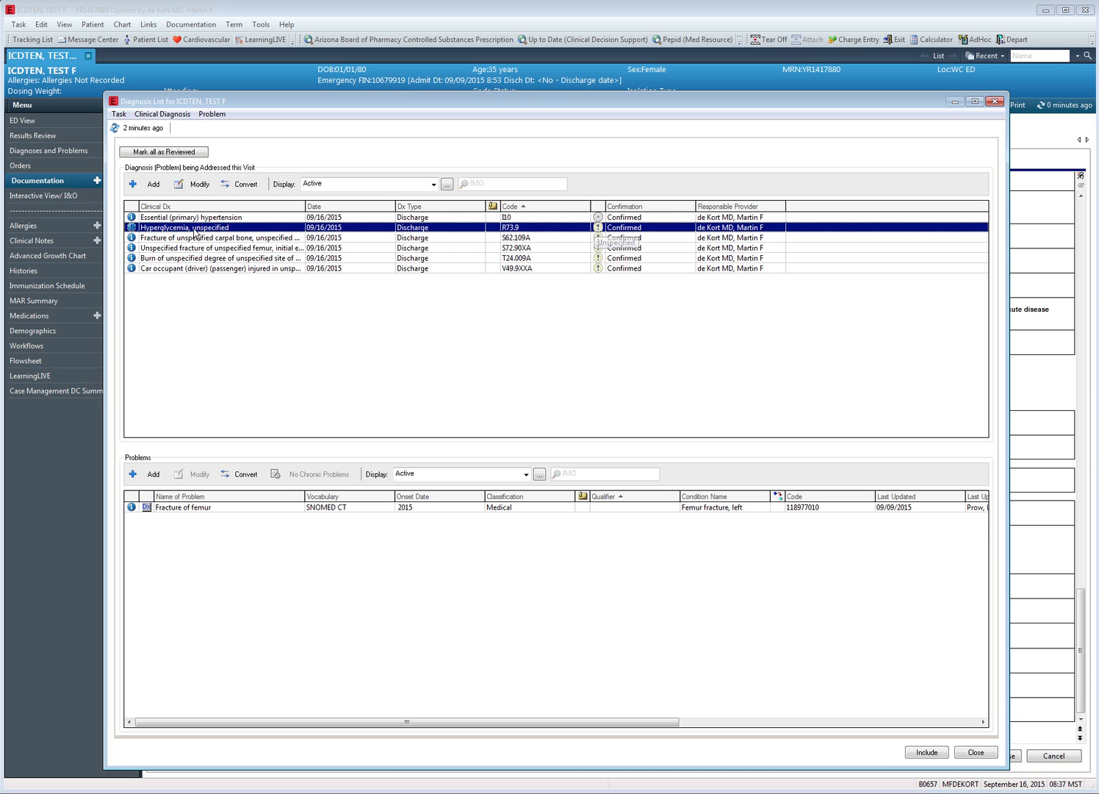
- Refine Hyperglycemia in the Diagnosis Assistant to E10.65 Type 1 diabetes mellitus with hyperglycemia, extending the browser session when asked
{"action": "left_click", "coordinate": [598, 229]}
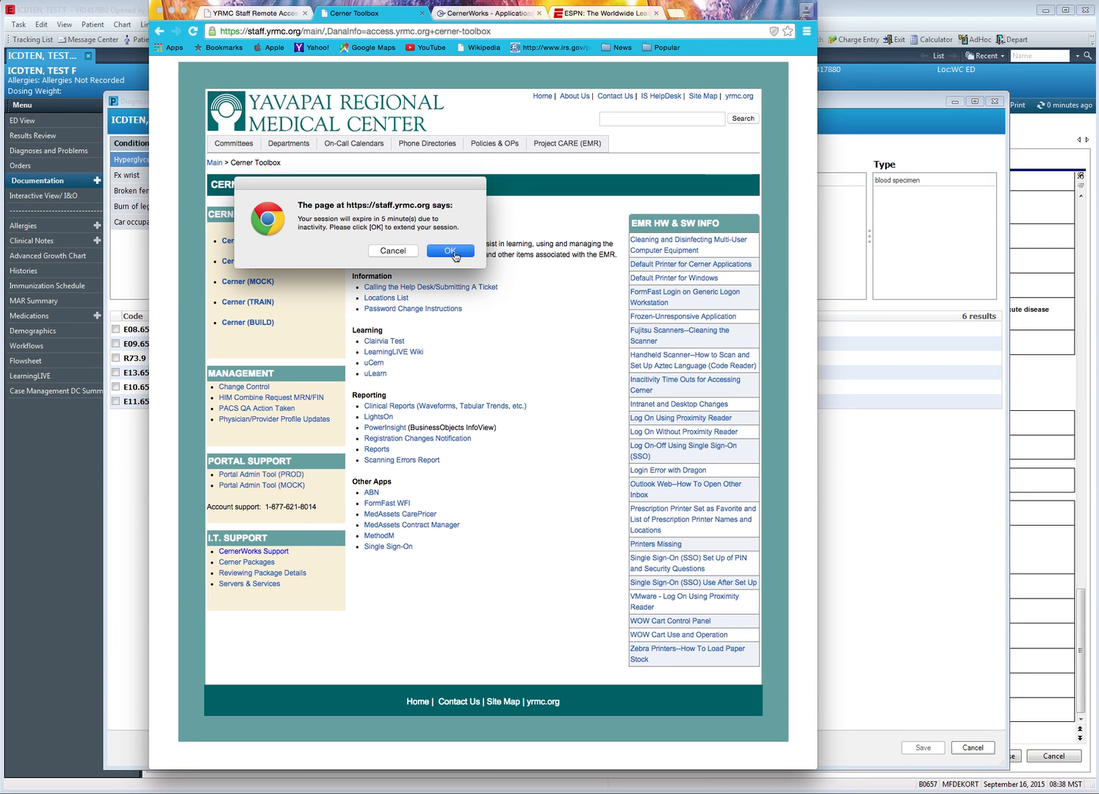
{"action": "left_click", "coordinate": [450, 251]}
{"action": "left_click", "coordinate": [949, 375]}
{"action": "left_click", "coordinate": [947, 386]}
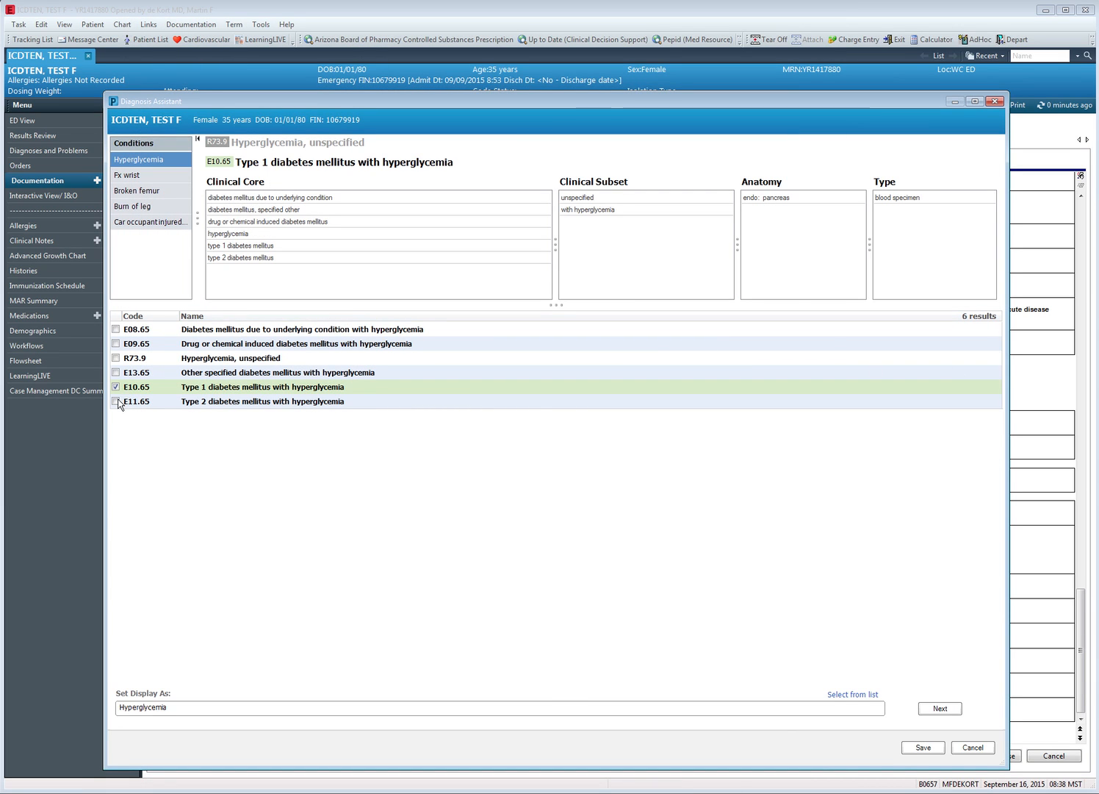
{"action": "left_click", "coordinate": [189, 387]}
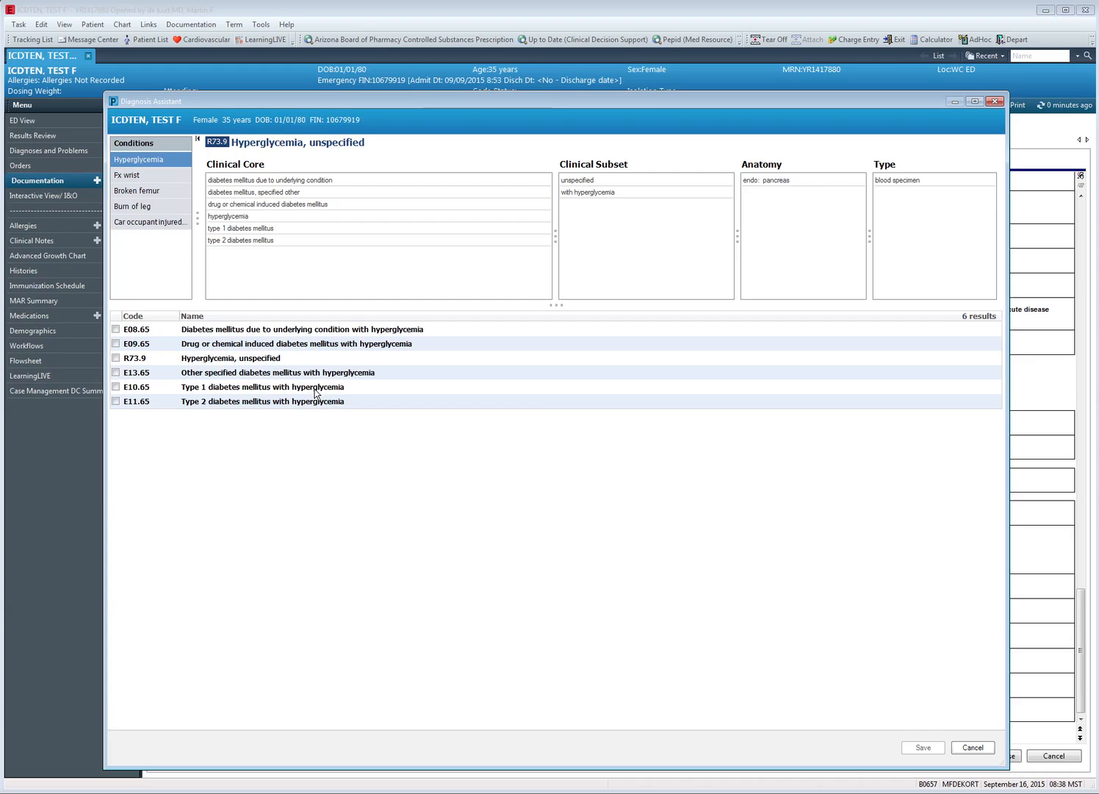
{"action": "left_click", "coordinate": [116, 387]}
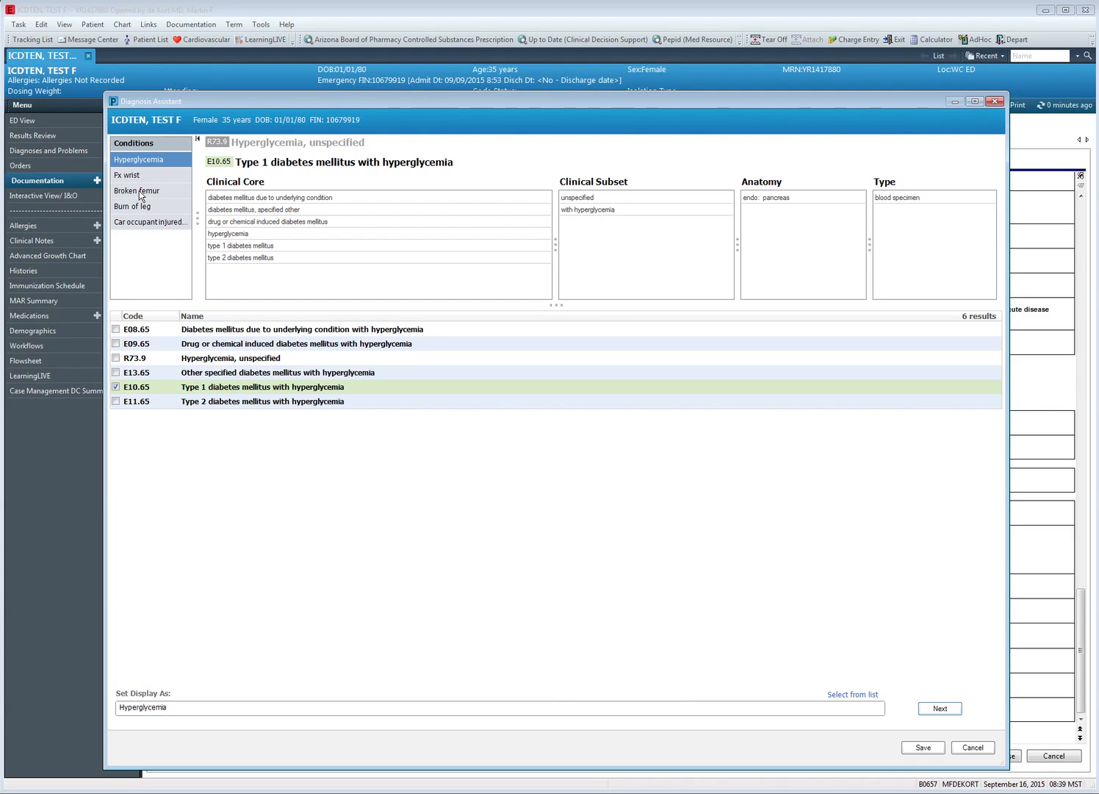
- Refine Fx wrist to a left, closed, nondisplaced fracture of the lunate [semilunar], initial encounter (S62.125A)
{"action": "left_click", "coordinate": [126, 174]}
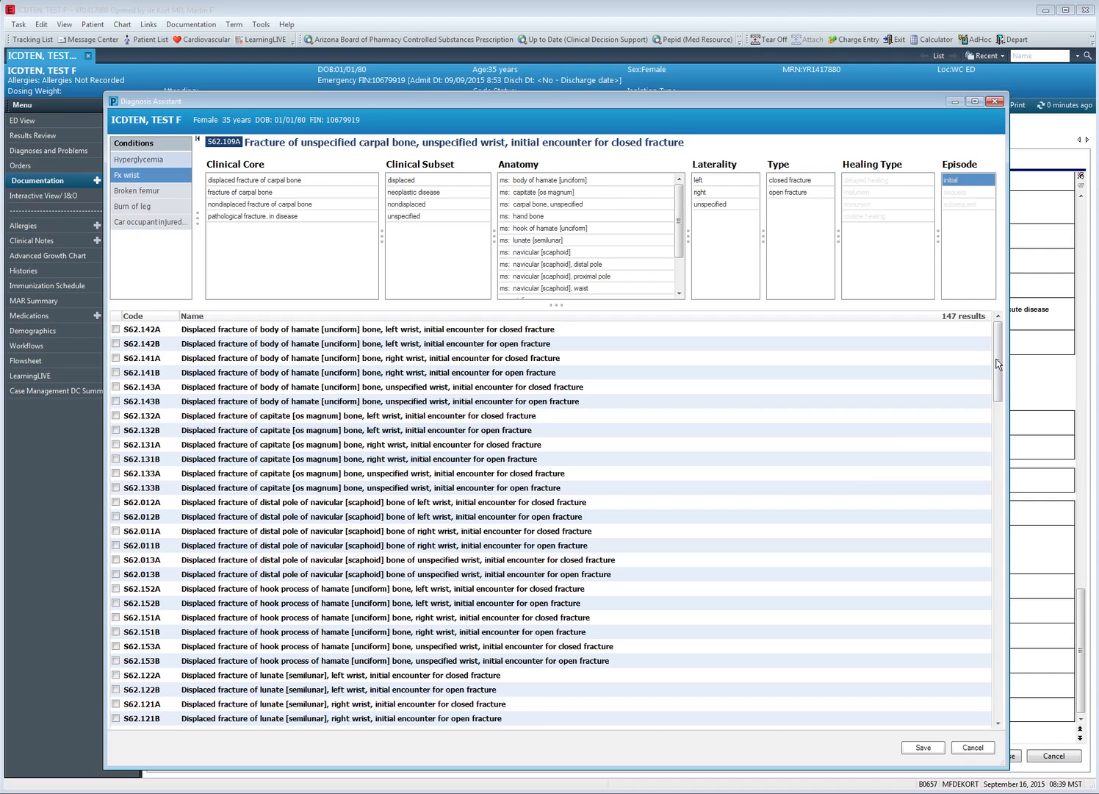
{"action": "scroll", "coordinate": [1002, 404], "scroll_direction": "down", "scroll_amount": 5}
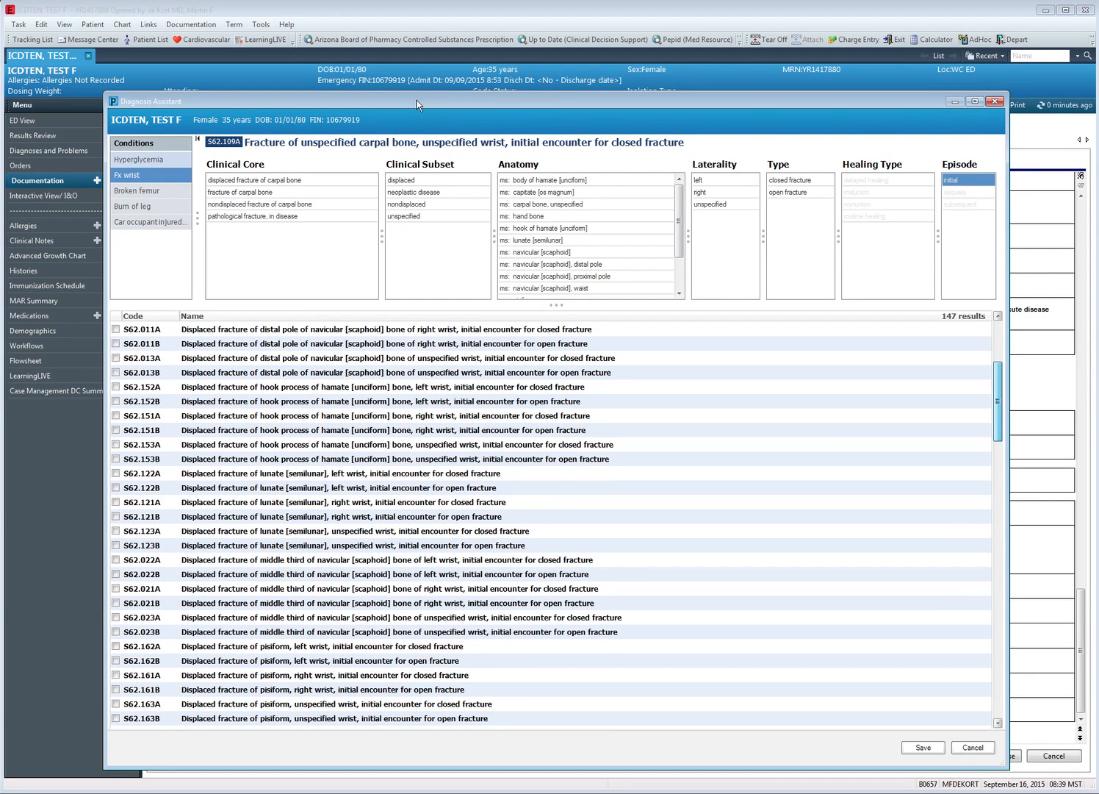
{"action": "scroll", "coordinate": [329, 150], "scroll_direction": "up", "scroll_amount": 5}
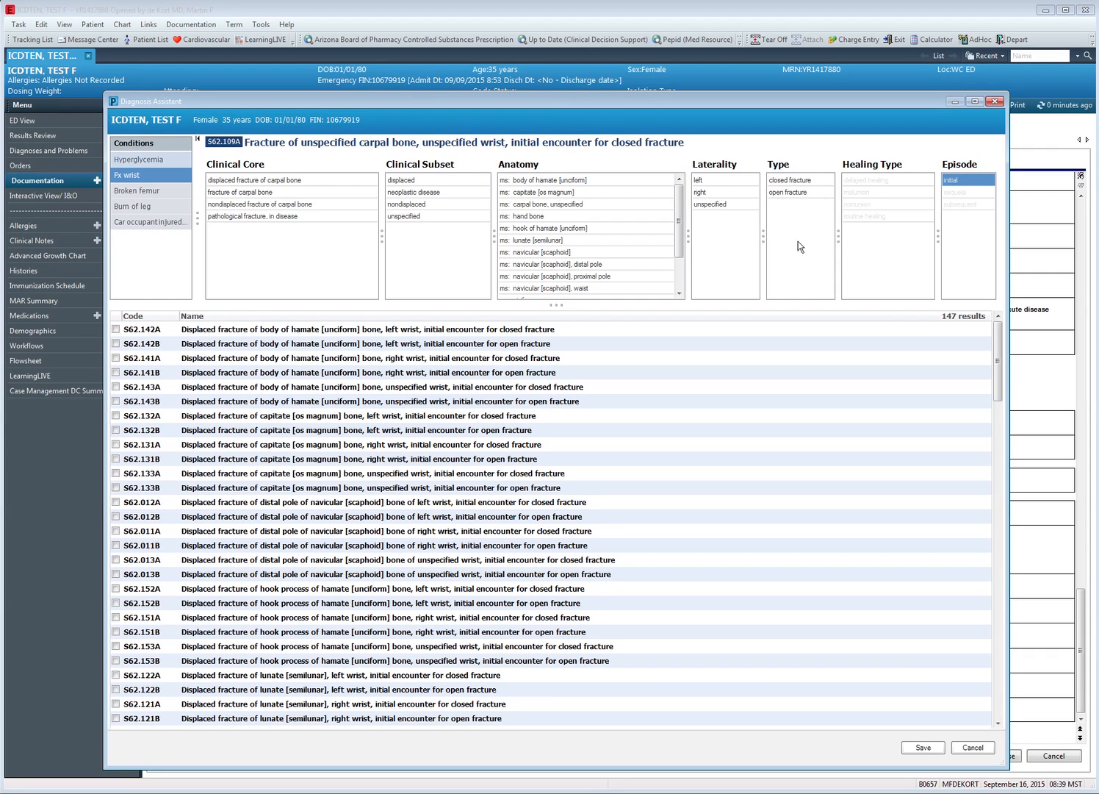
{"action": "left_click", "coordinate": [721, 178]}
{"action": "left_click", "coordinate": [788, 179]}
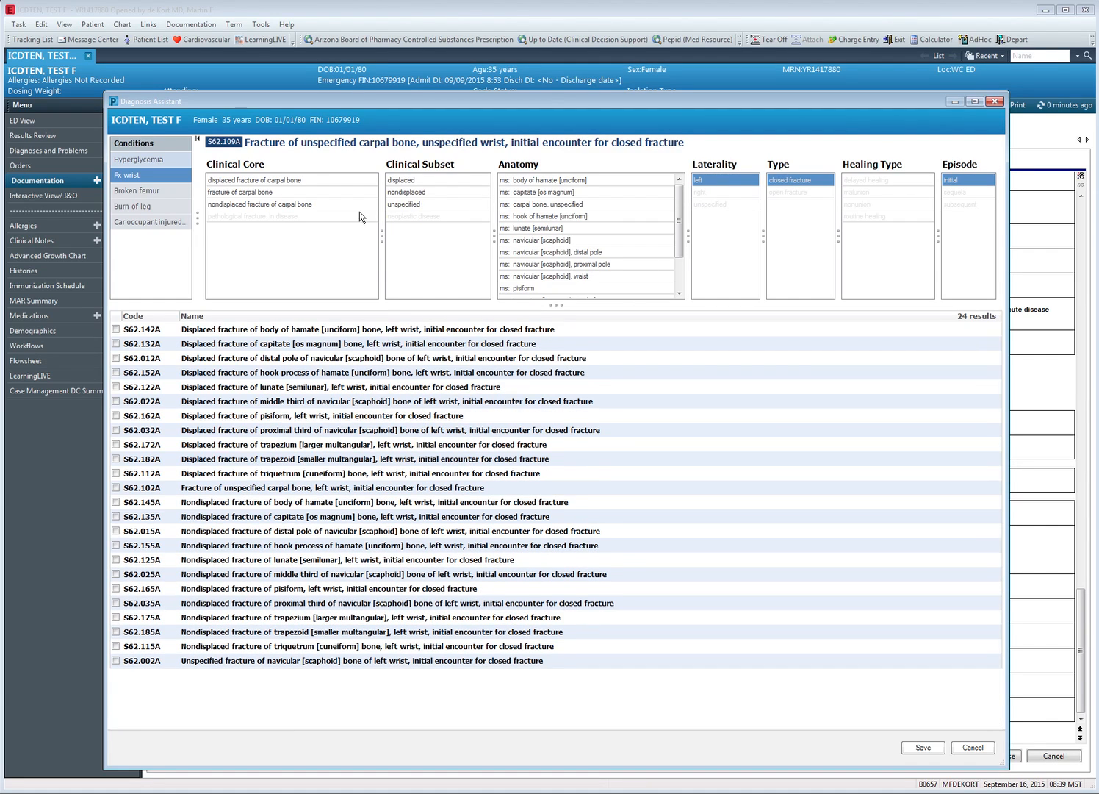
{"action": "left_click", "coordinate": [421, 193]}
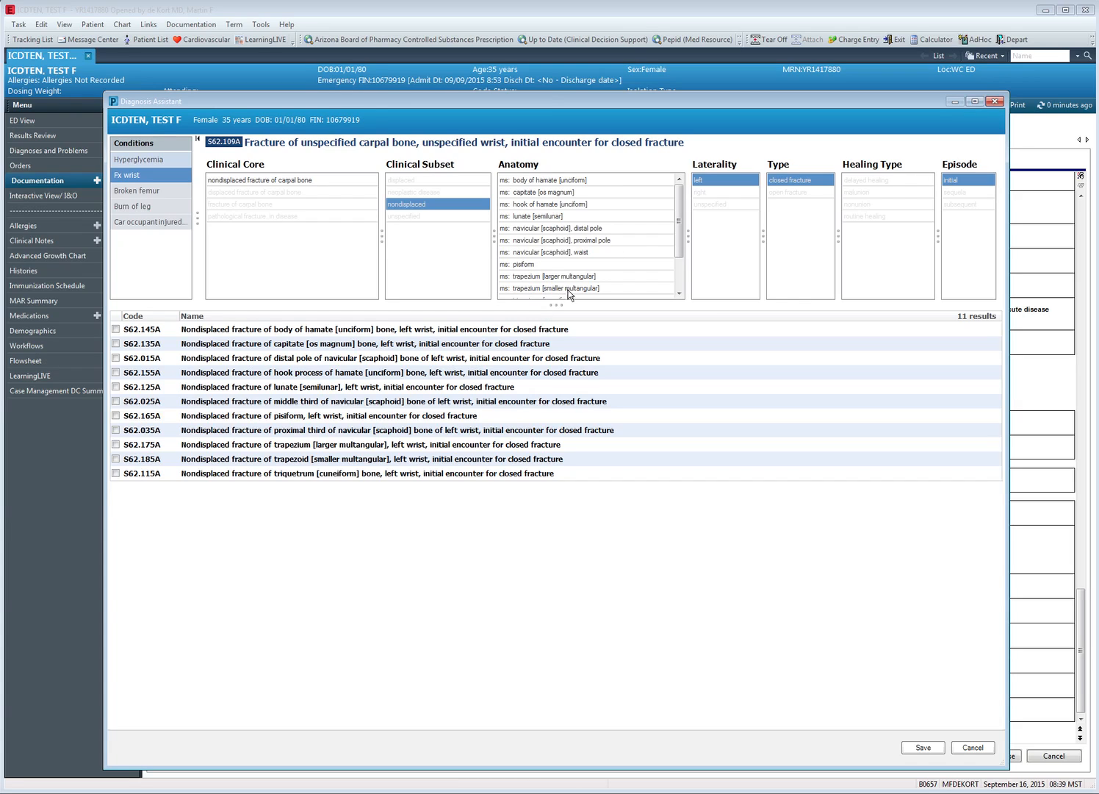
{"action": "left_click", "coordinate": [517, 217]}
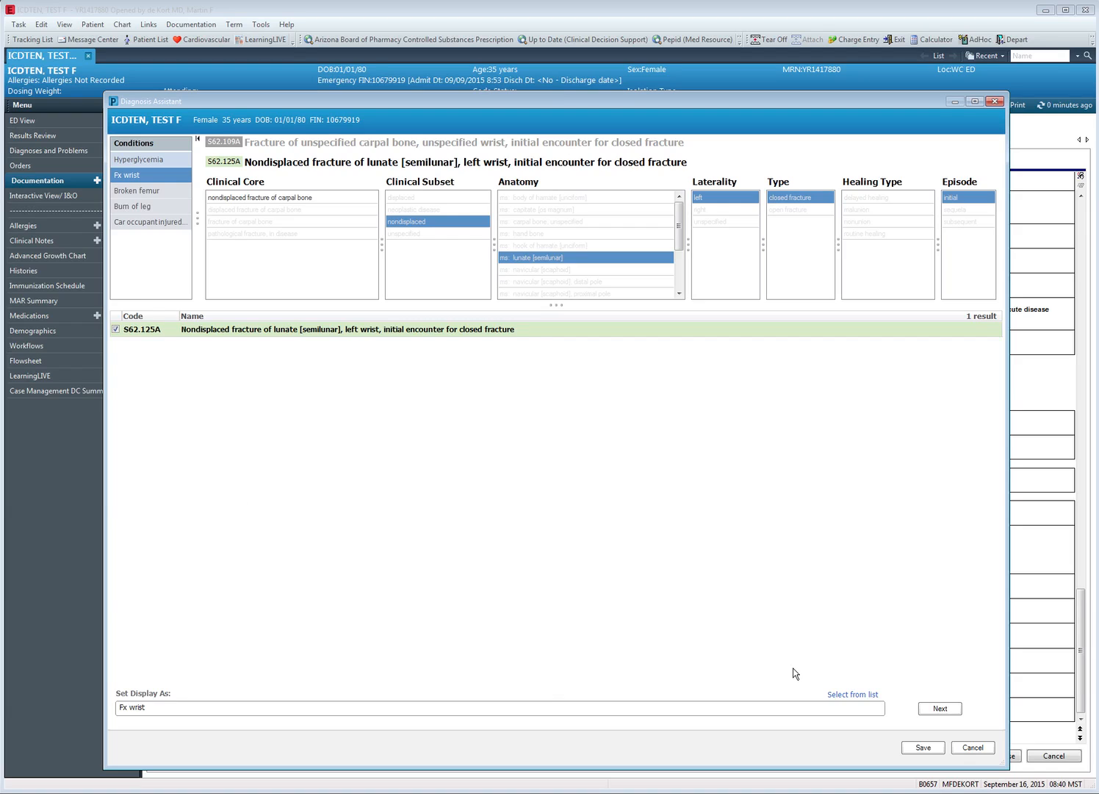
- Refine Broken femur to a right, closed, displaced comminuted fracture of the femoral shaft, initial encounter (S72.351A)
{"action": "left_click", "coordinate": [934, 707]}
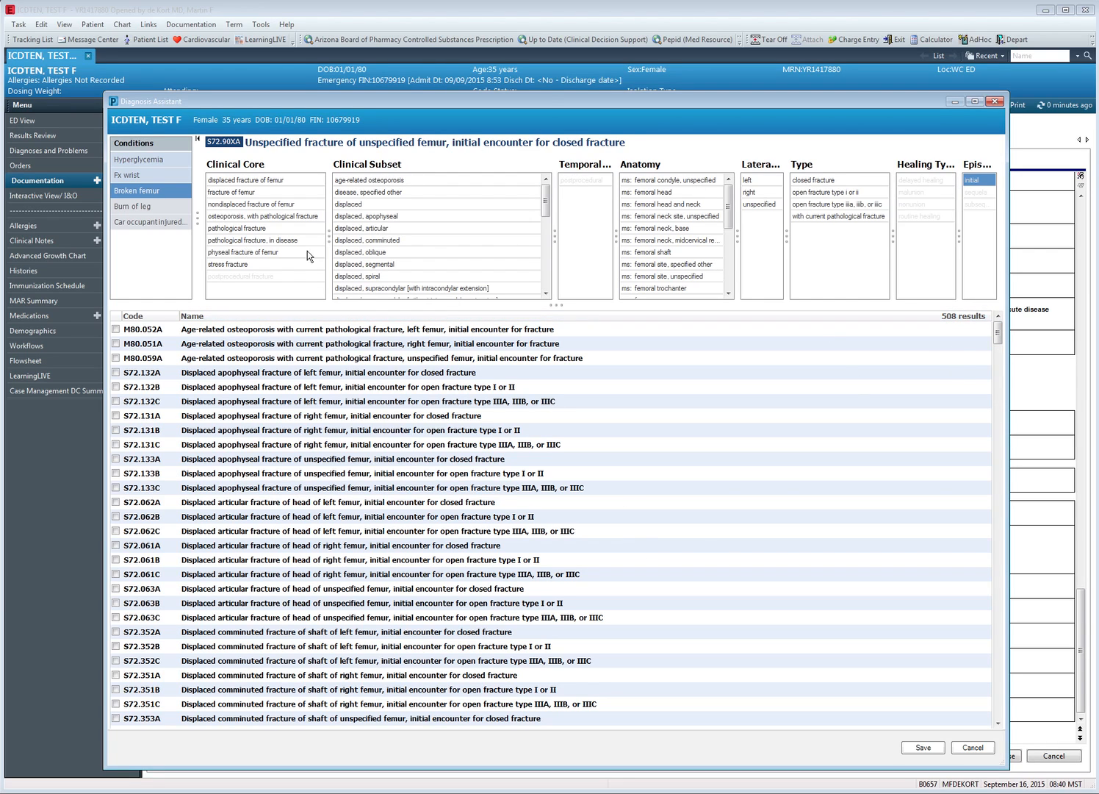
{"action": "left_click", "coordinate": [751, 193]}
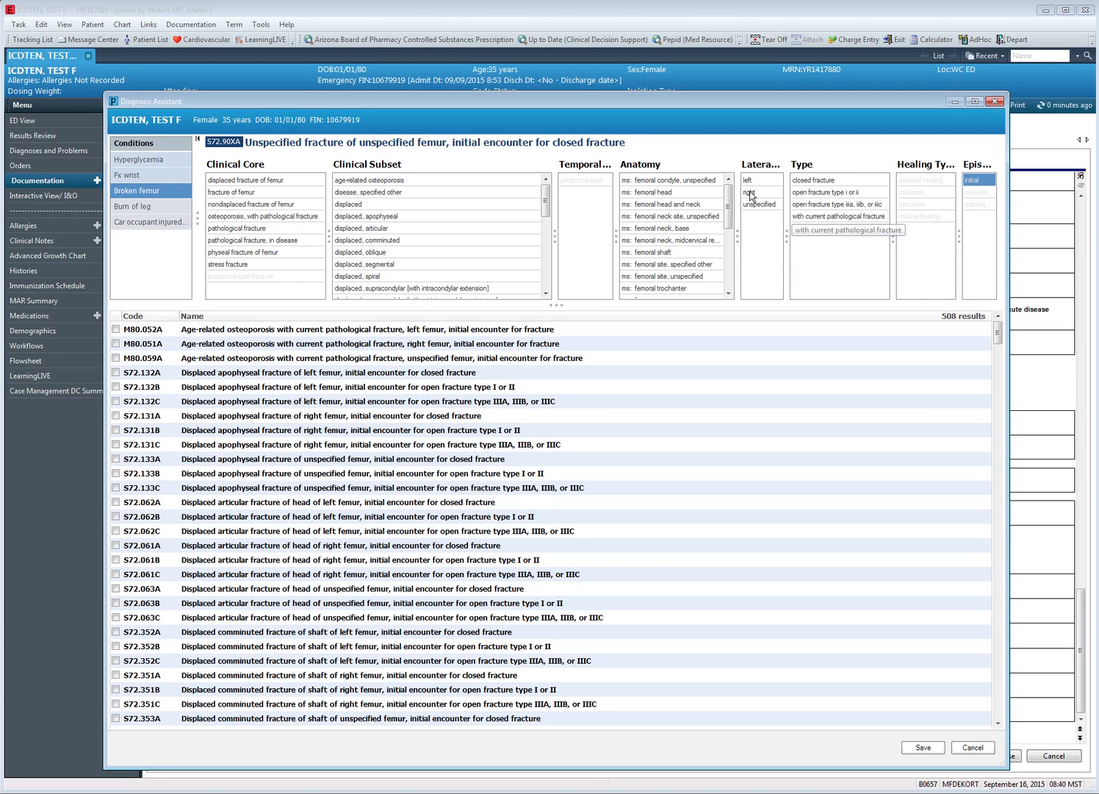
{"action": "left_click", "coordinate": [831, 179]}
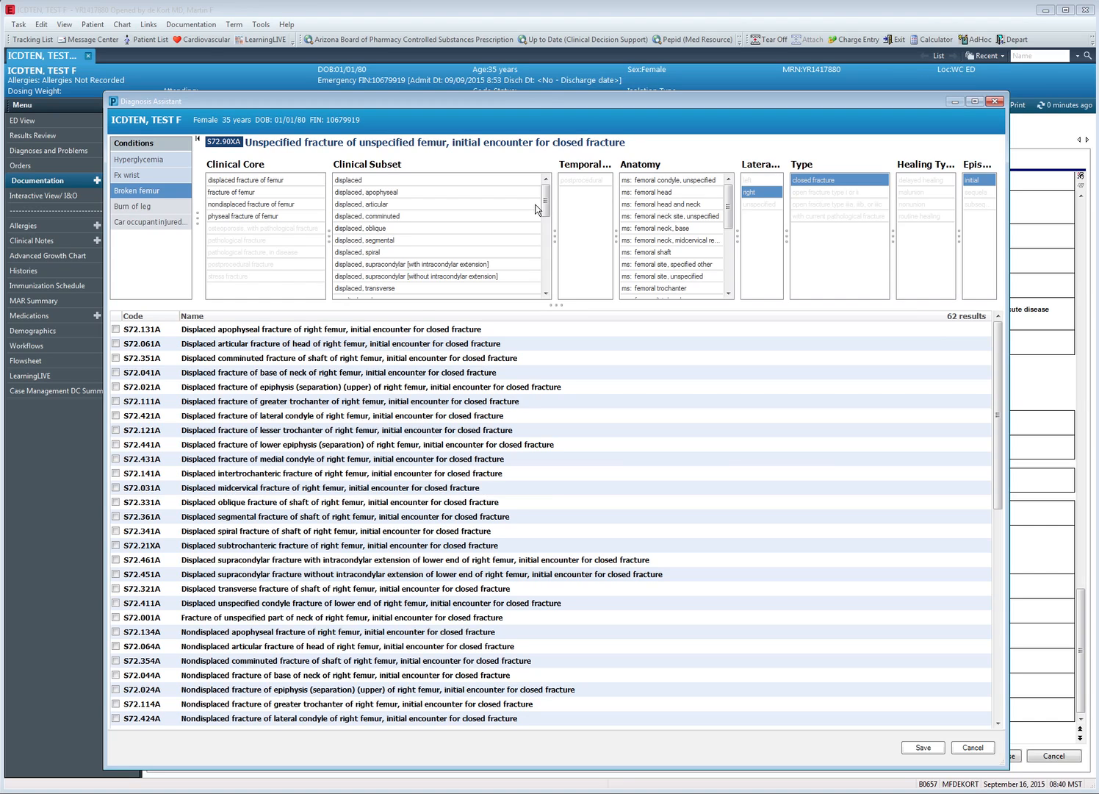
{"action": "left_click", "coordinate": [549, 241]}
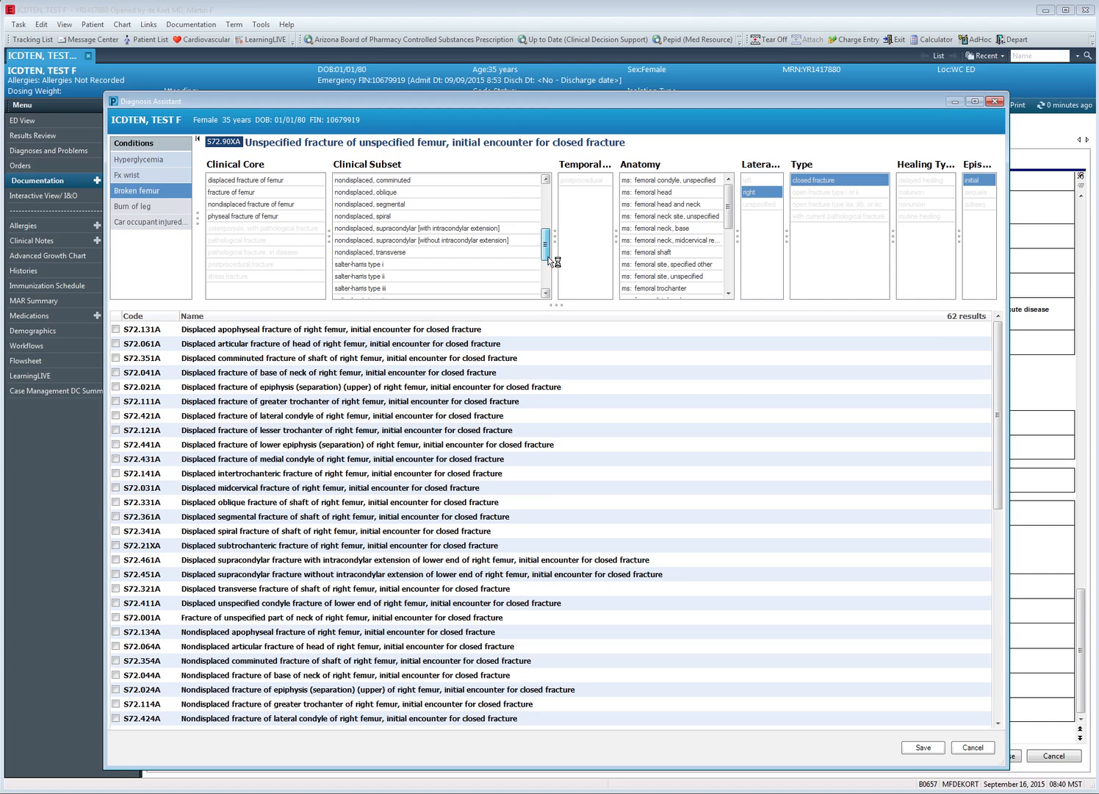
{"action": "left_click", "coordinate": [549, 224]}
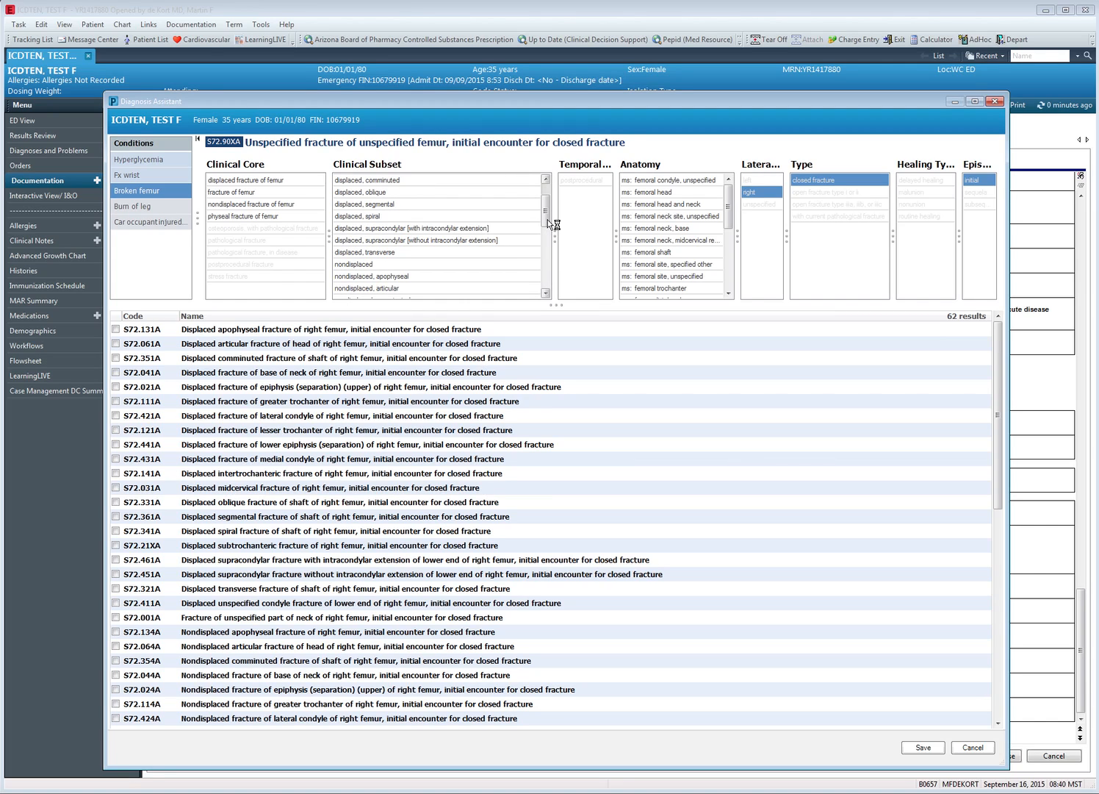
{"action": "left_click", "coordinate": [365, 181]}
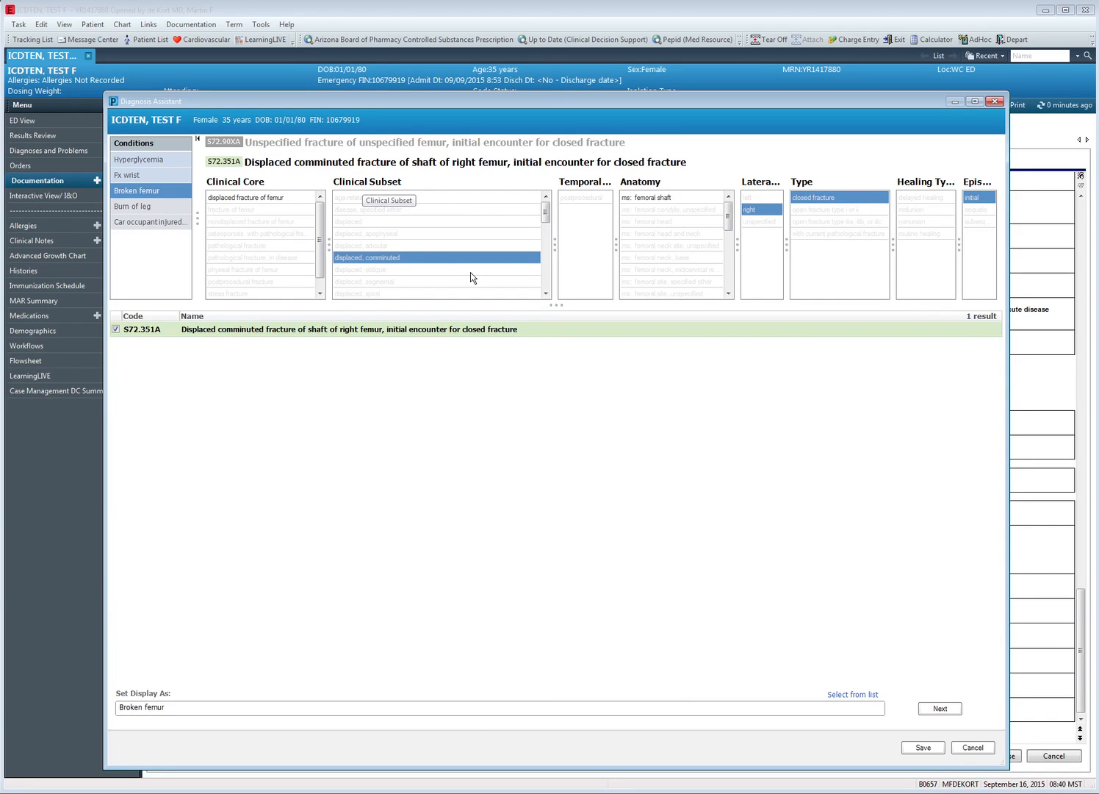
{"action": "left_click", "coordinate": [664, 200]}
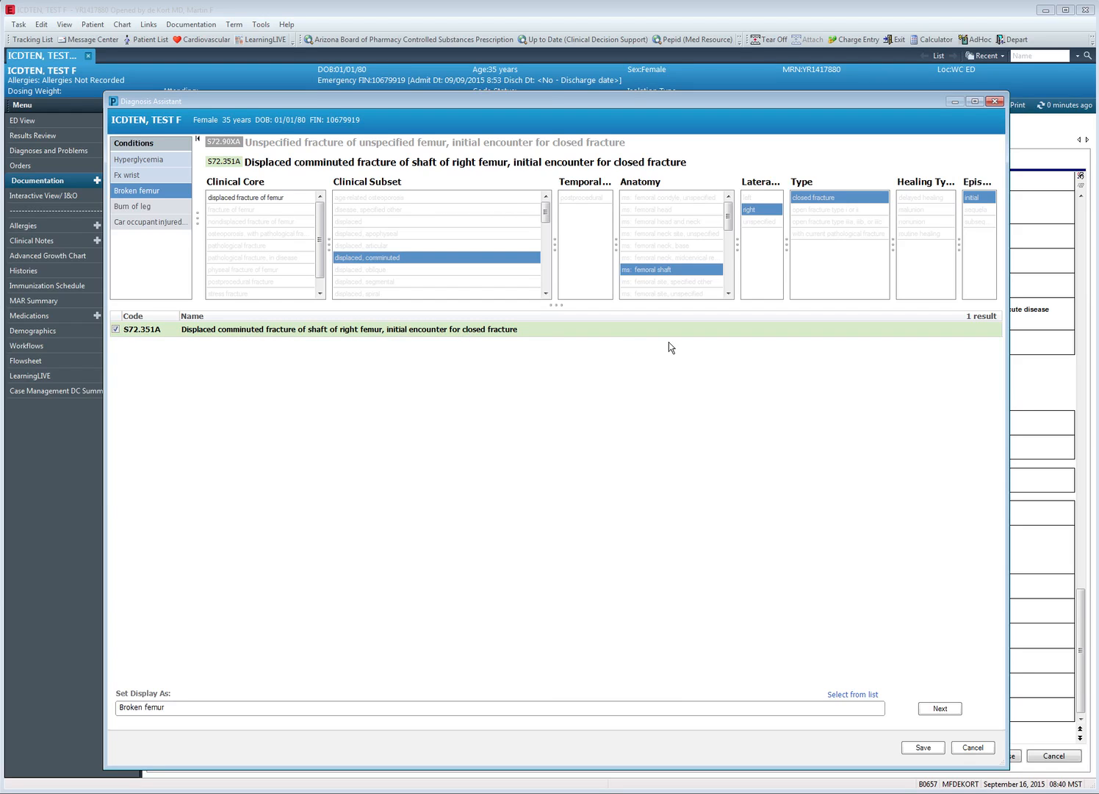
- Refine Burn of leg to T24.001A, burn of the right lower limb except ankle and foot, initial encounter
{"action": "left_click", "coordinate": [953, 710]}
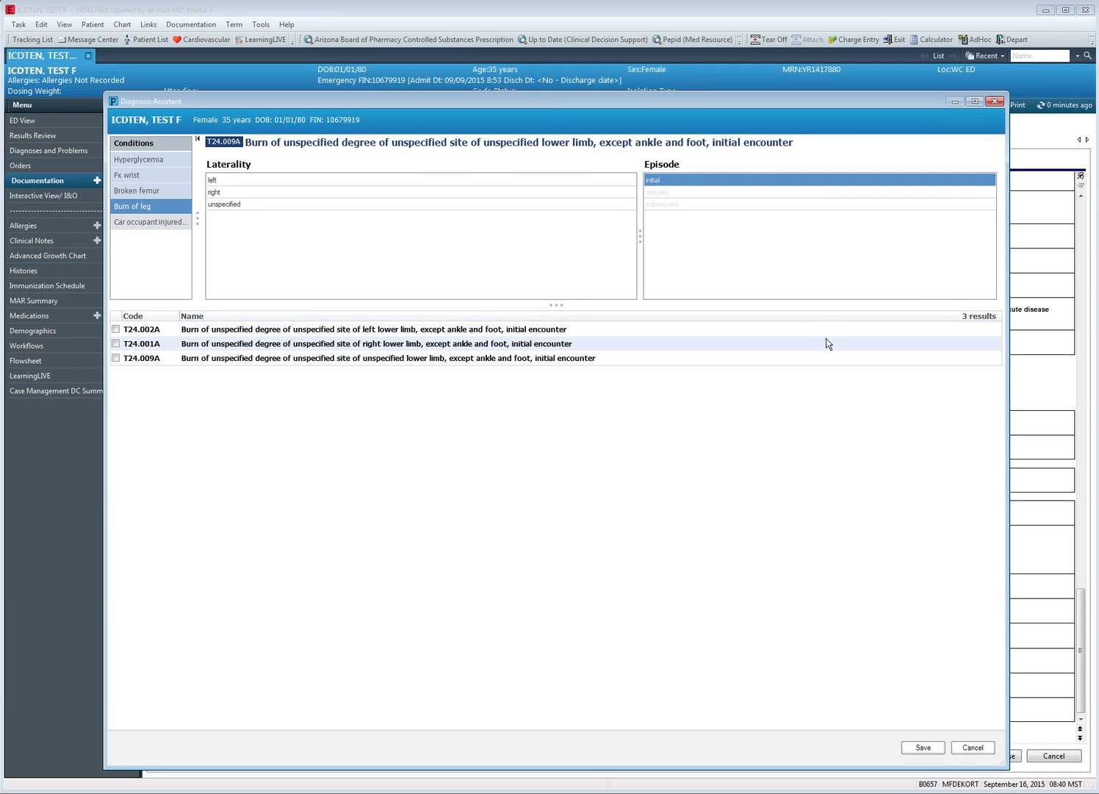
{"action": "left_click", "coordinate": [223, 180]}
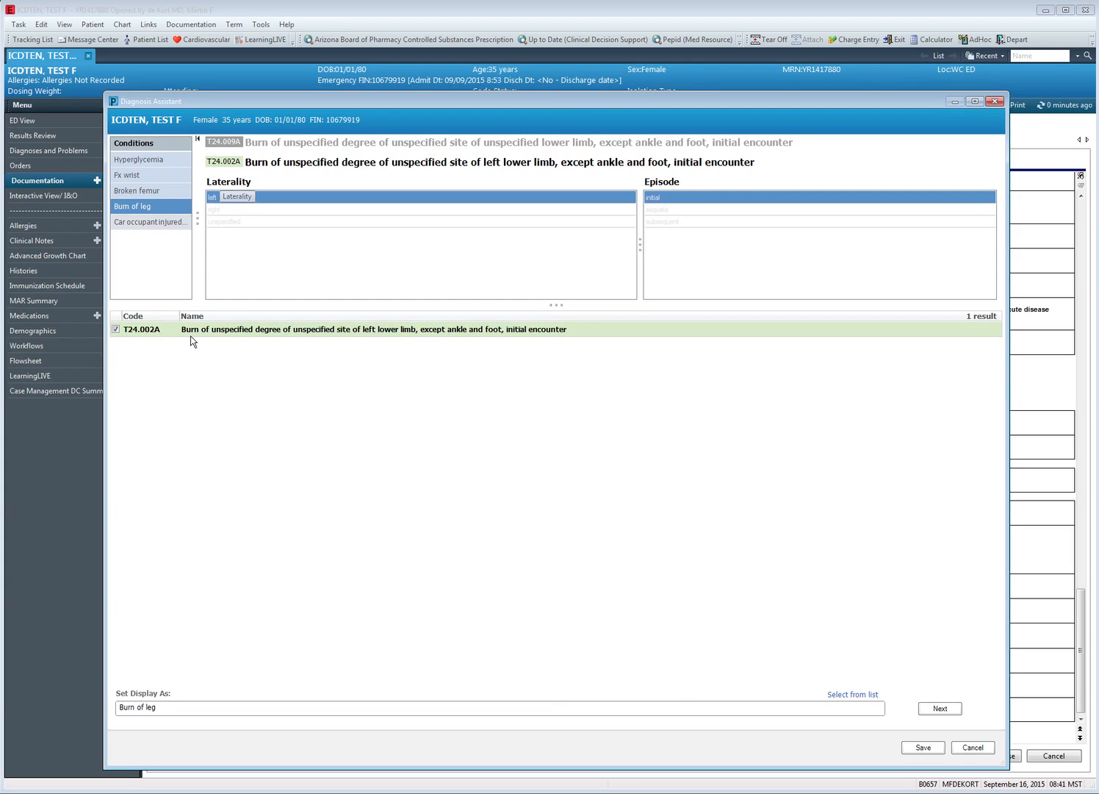
{"action": "left_click", "coordinate": [250, 198]}
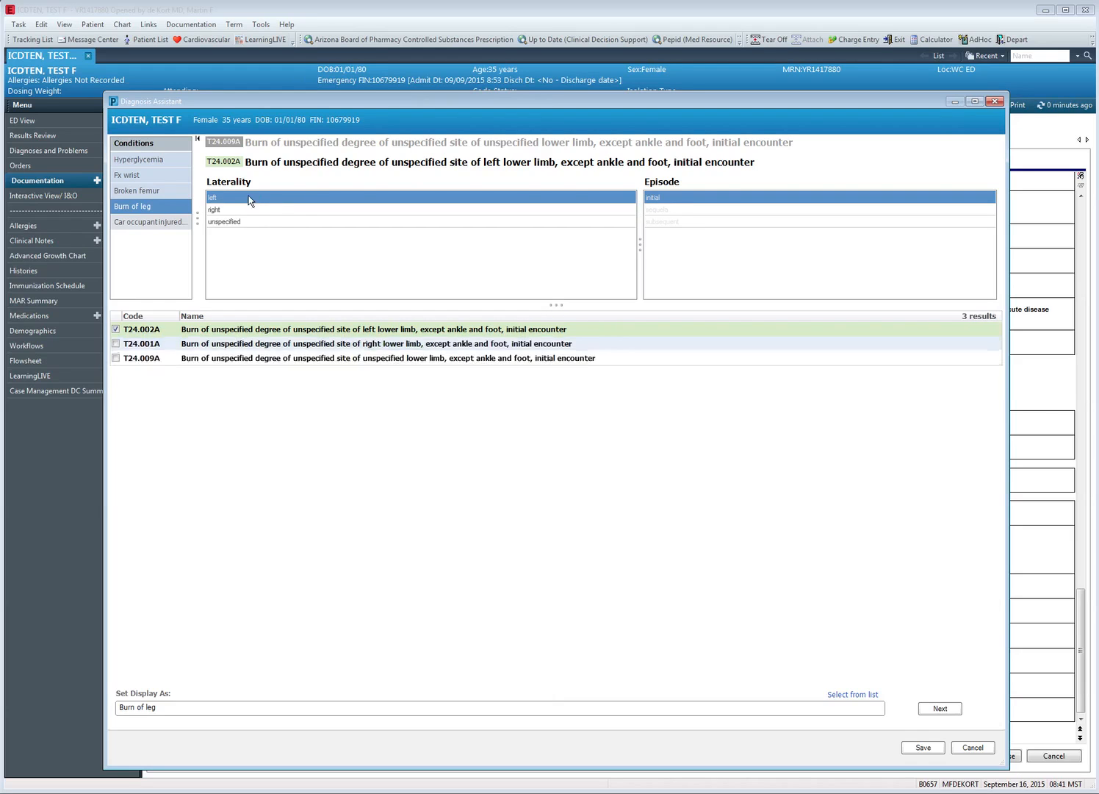
{"action": "left_click", "coordinate": [249, 195]}
{"action": "left_click", "coordinate": [249, 195]}
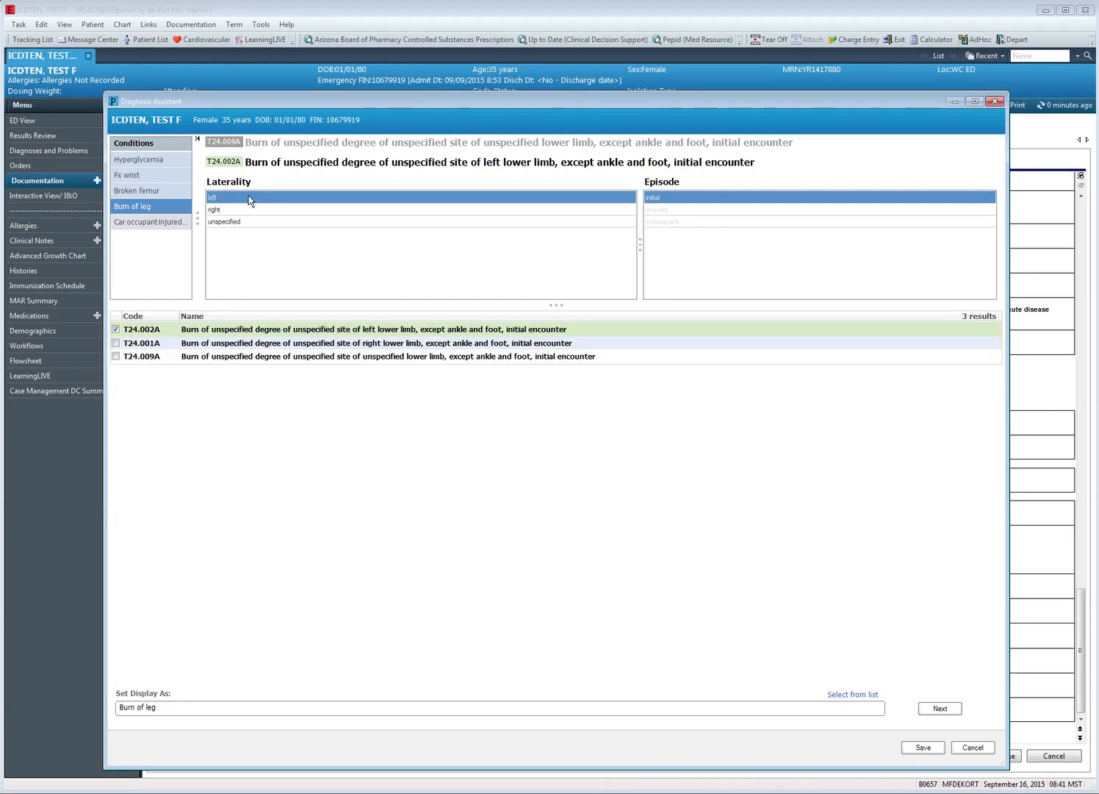
{"action": "left_click", "coordinate": [115, 344]}
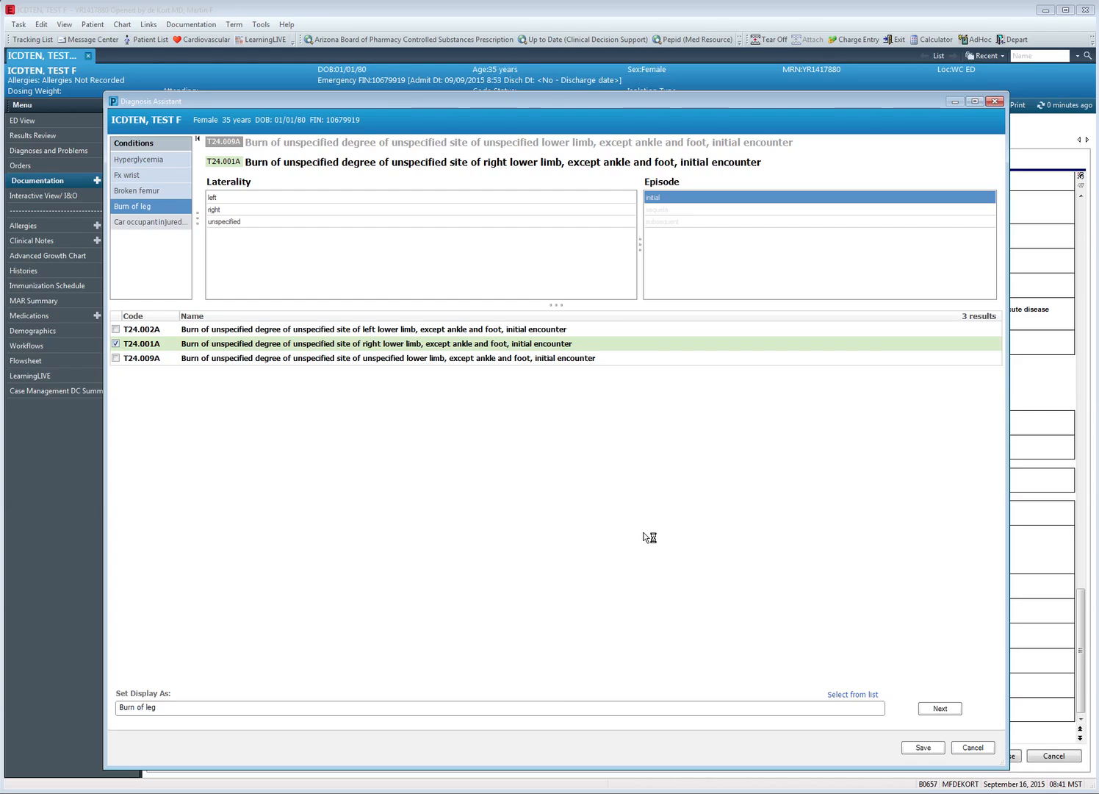
- Refine the car occupant injury to car driver injured in a noncollision traffic accident (V48.5XXA) and save the refined diagnoses
{"action": "left_click", "coordinate": [929, 709]}
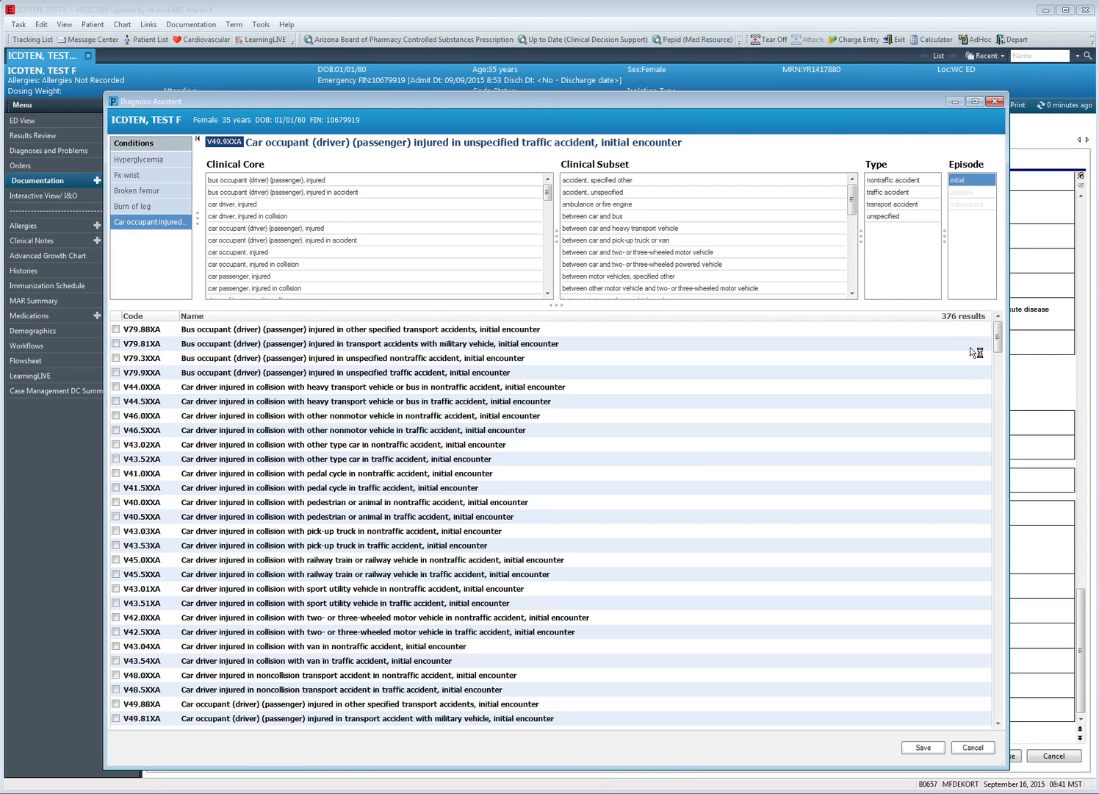
{"action": "left_click", "coordinate": [225, 204]}
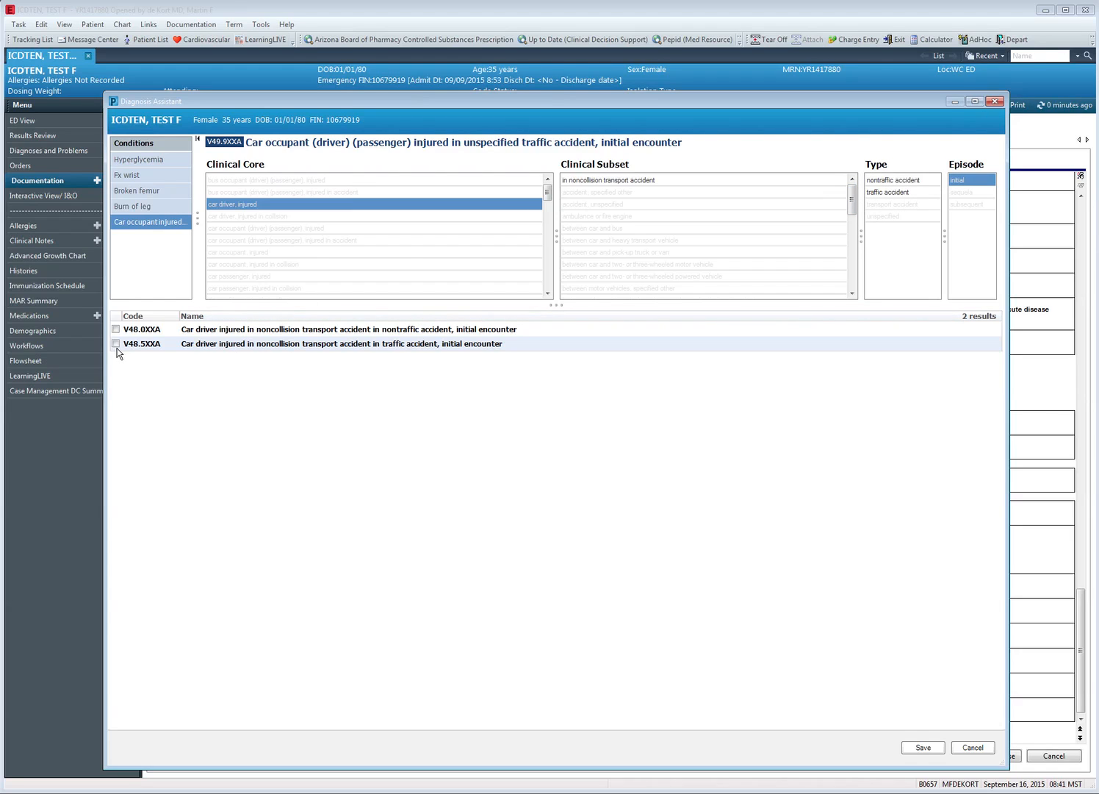
{"action": "left_click", "coordinate": [887, 193]}
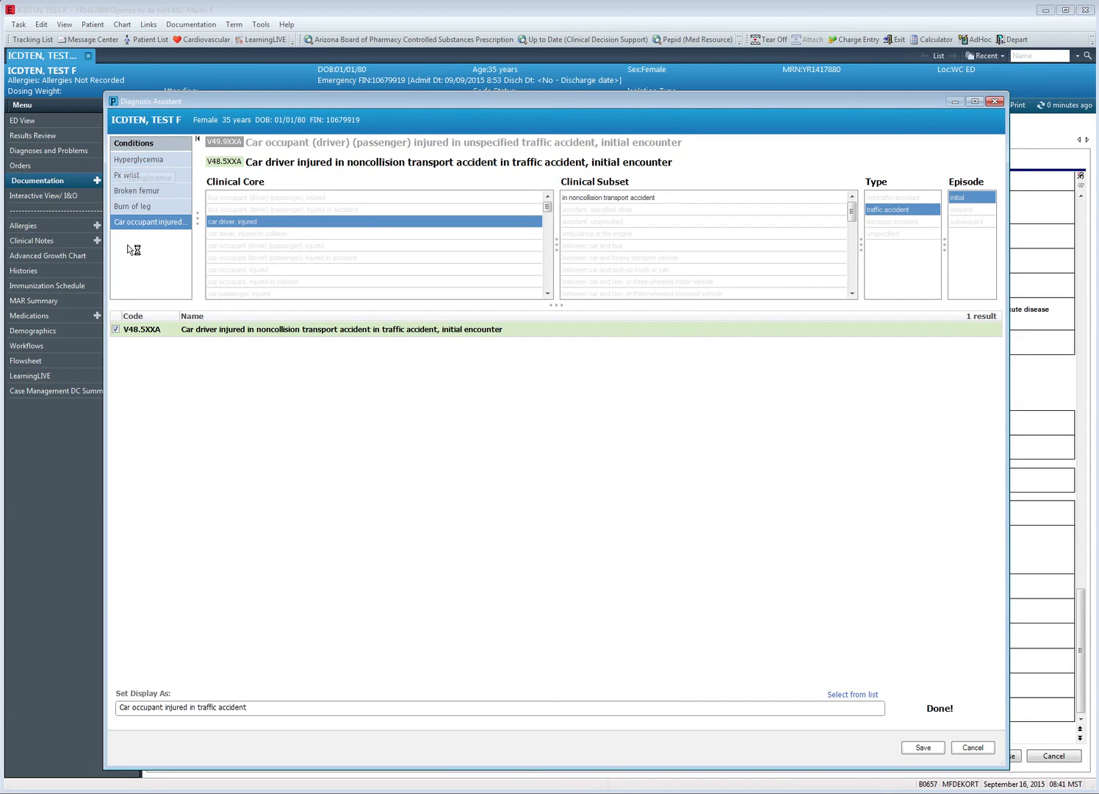
{"action": "left_click", "coordinate": [923, 748]}
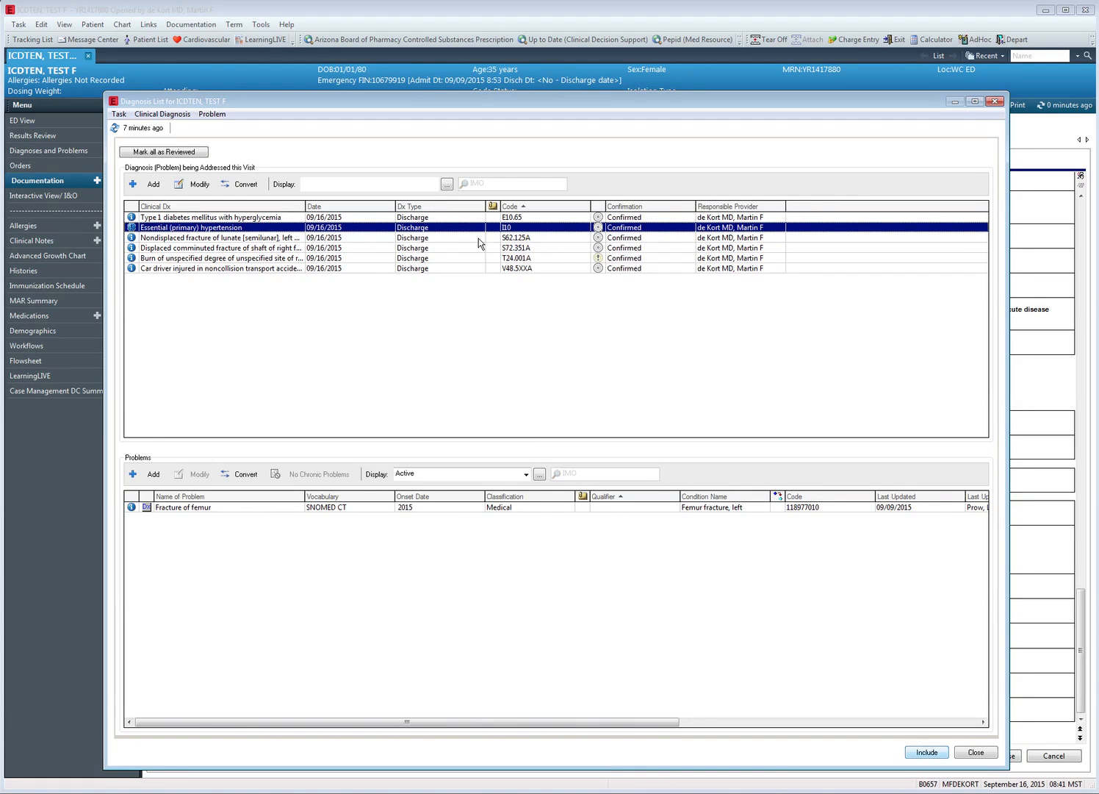
- Review the leg burn diagnosis in the Diagnosis Assistant and leave without changing it
{"action": "left_click", "coordinate": [599, 258]}
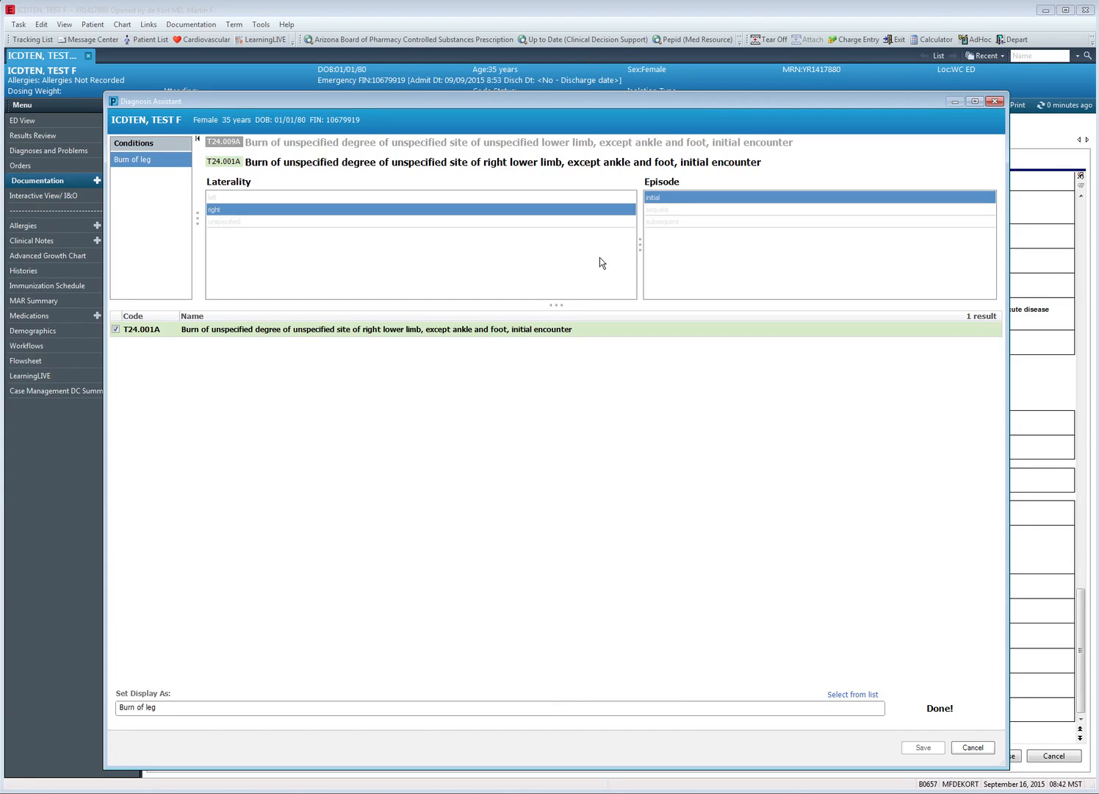
{"action": "left_click", "coordinate": [928, 748]}
{"action": "left_click", "coordinate": [973, 749]}
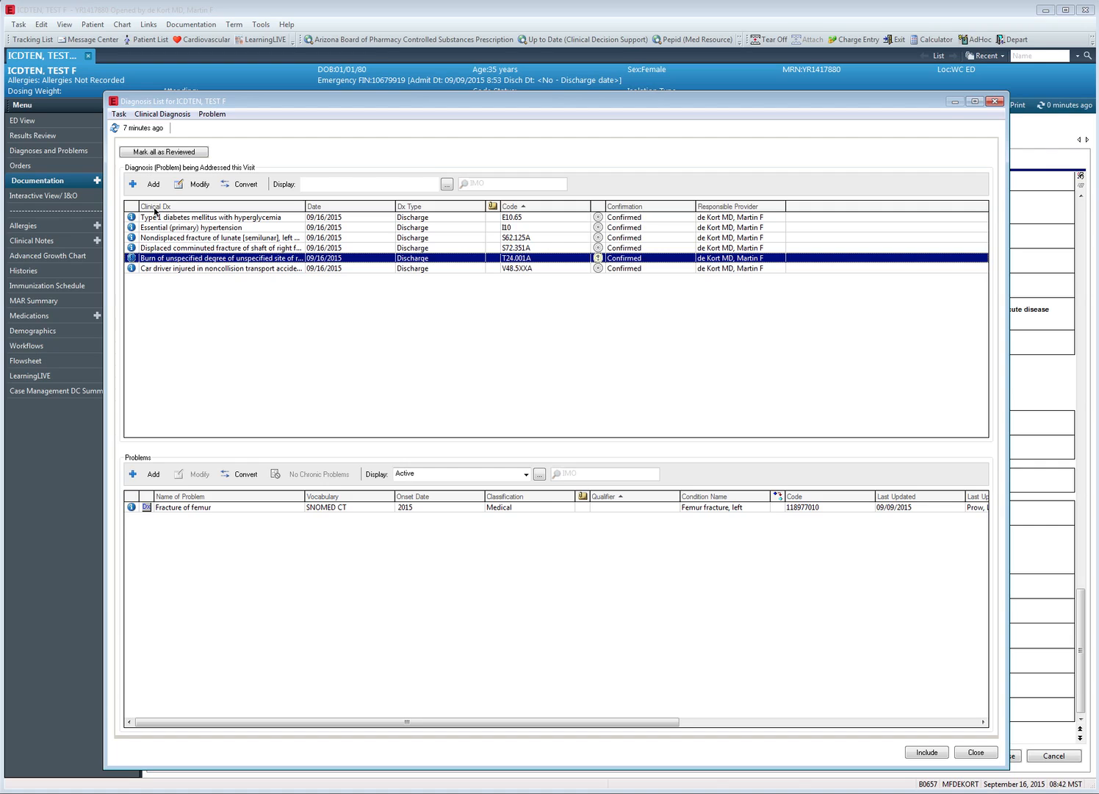
- Select the wrist fracture, femur fracture, leg burn and car driver injury diagnoses and include them in the note
{"action": "mouse_move", "coordinate": [169, 219]}
{"action": "left_mouse_down"}
{"action": "mouse_move", "coordinate": [168, 274]}
{"action": "mouse_move", "coordinate": [182, 219]}
{"action": "mouse_move", "coordinate": [184, 273]}
{"action": "mouse_move", "coordinate": [186, 245]}
{"action": "mouse_move", "coordinate": [186, 255]}
{"action": "left_mouse_up"}
{"action": "left_click", "coordinate": [176, 239]}
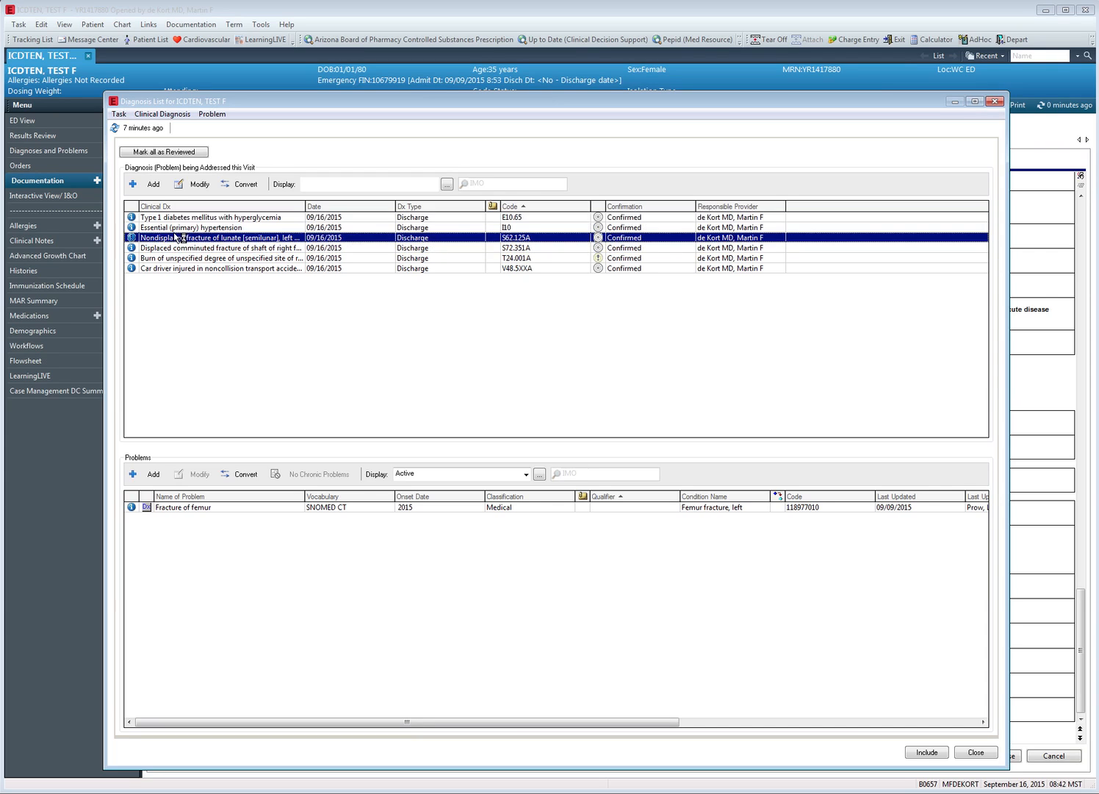
{"action": "left_click_drag", "start_coordinate": [182, 242], "coordinate": [178, 270]}
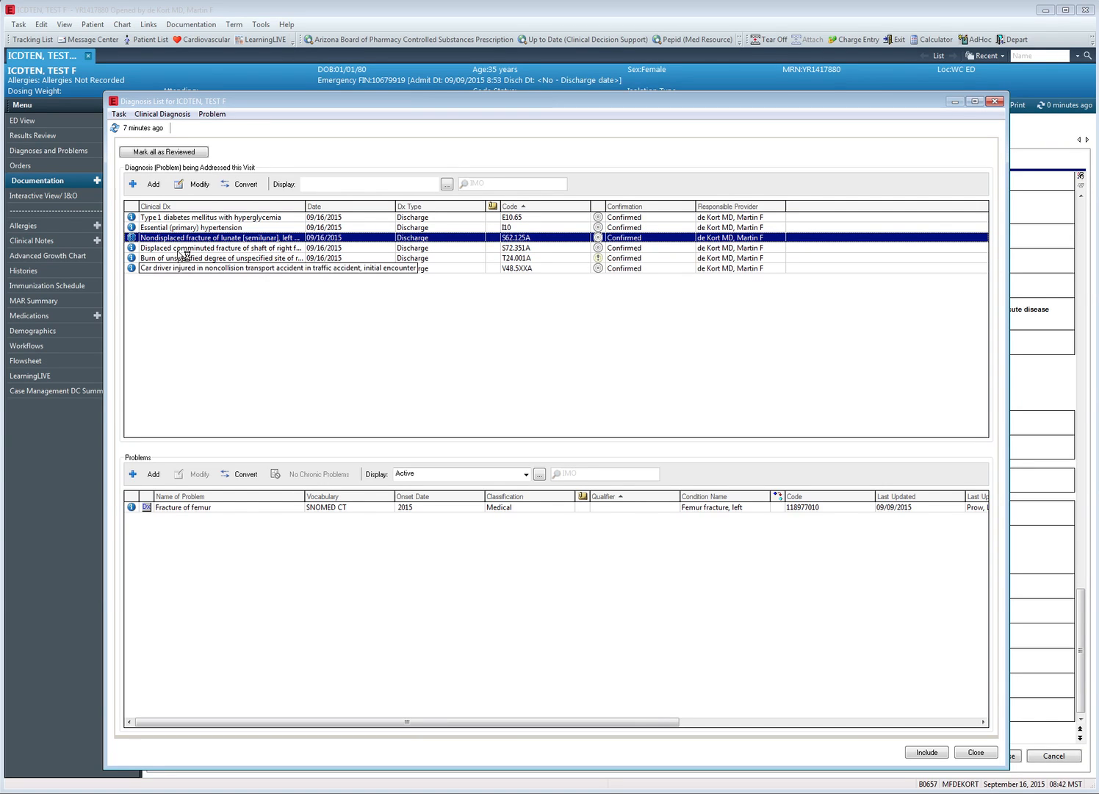
{"action": "left_click", "coordinate": [190, 269]}
{"action": "left_click", "coordinate": [182, 240]}
{"action": "left_click", "coordinate": [187, 268], "text": "shift"}
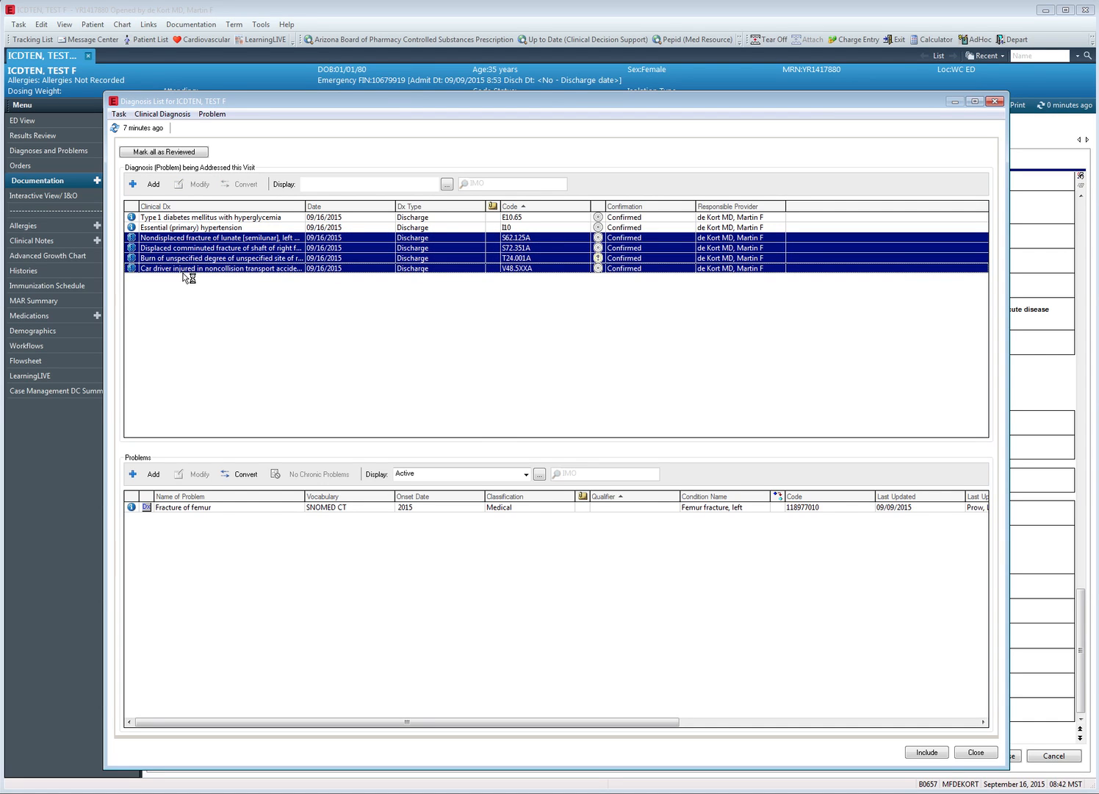
{"action": "left_click", "coordinate": [927, 752]}
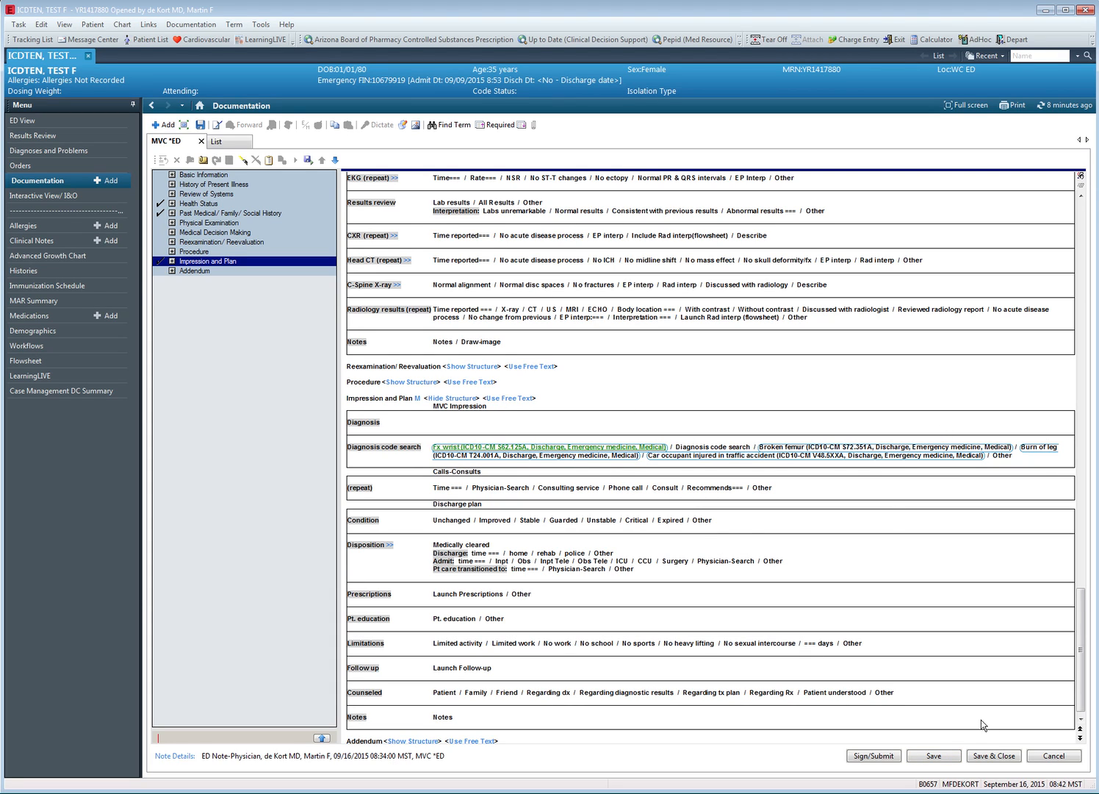
- Close the MVC note, discarding its unsaved changes, and open the visit diagnosis search in Diagnoses and Problems
{"action": "left_click", "coordinate": [1042, 757]}
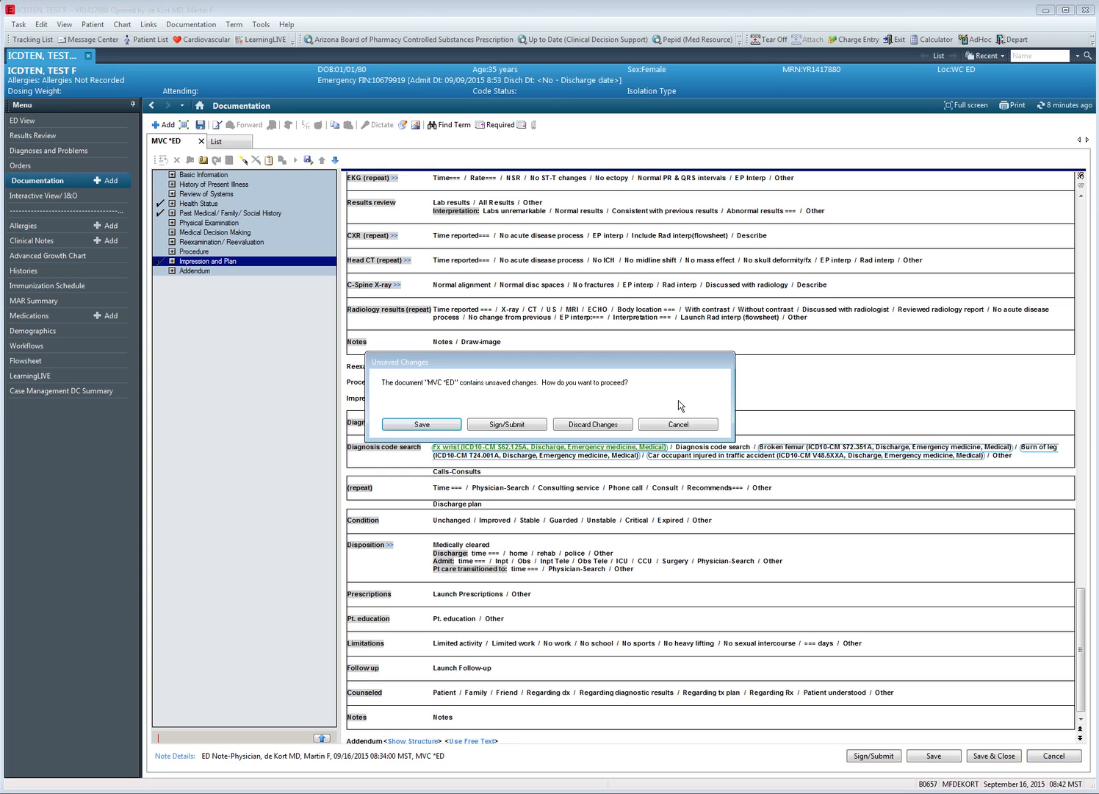
{"action": "left_click", "coordinate": [604, 420]}
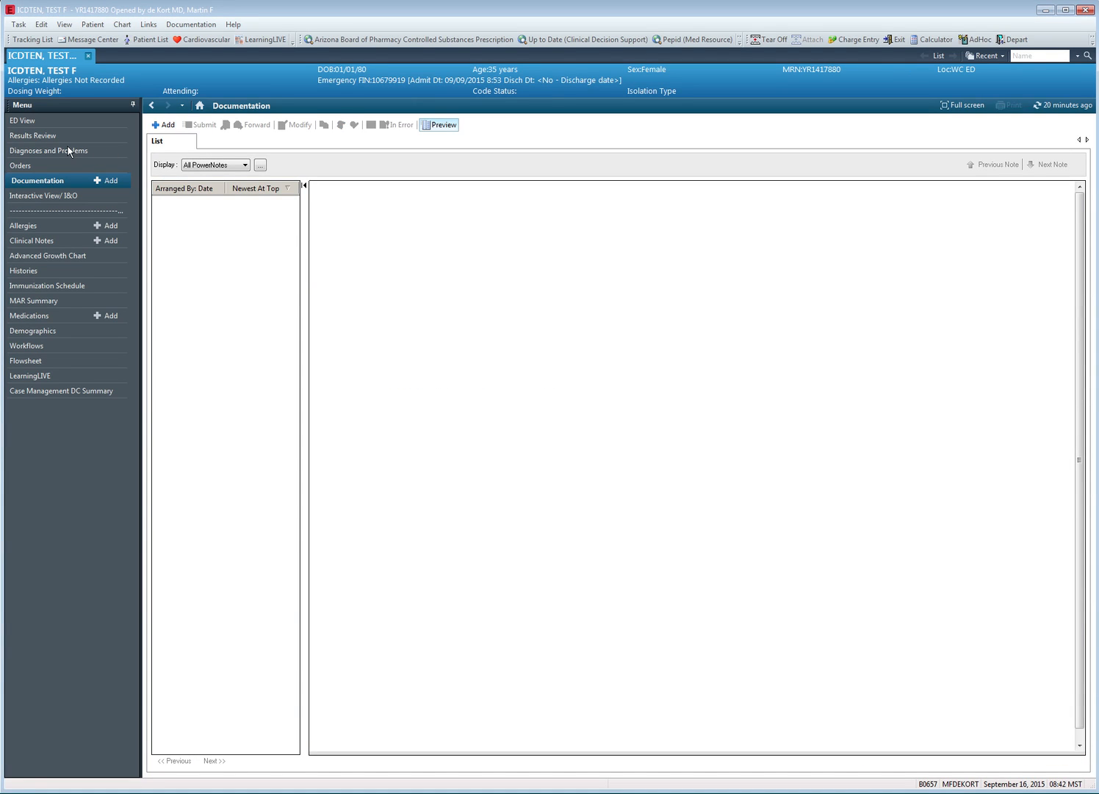
{"action": "left_click", "coordinate": [71, 150]}
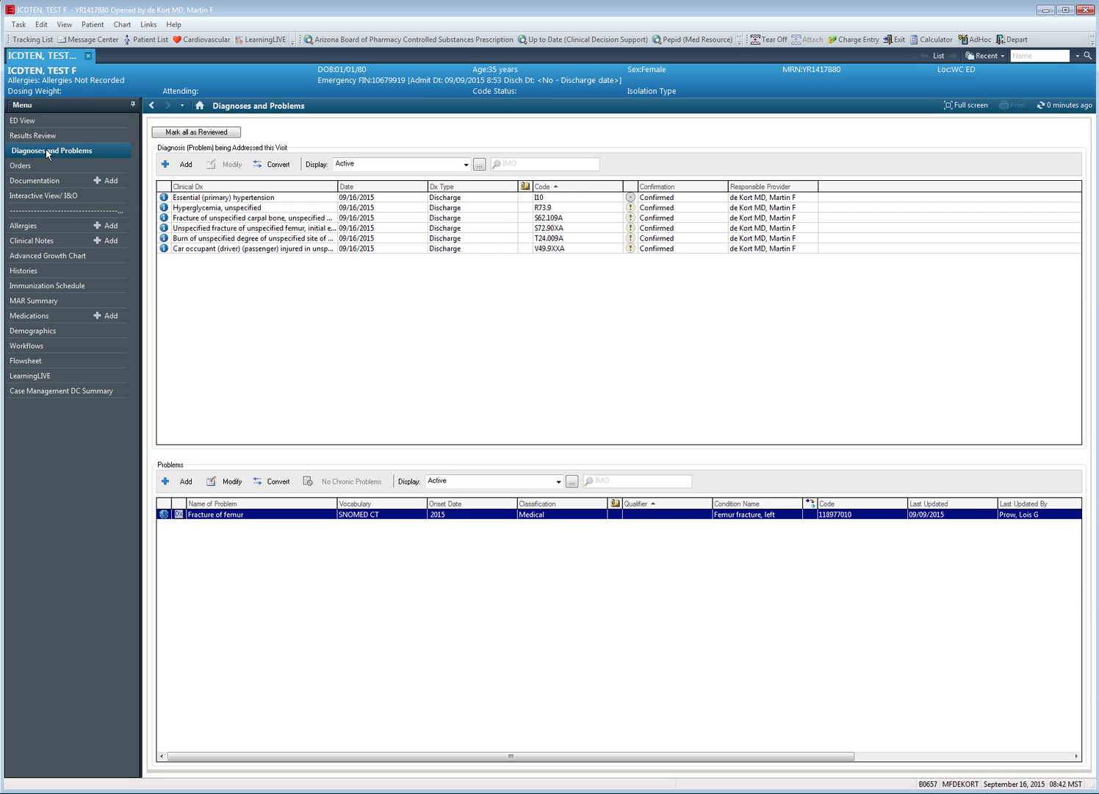
{"action": "left_click", "coordinate": [522, 167]}
{"action": "type", "text": "accid"}
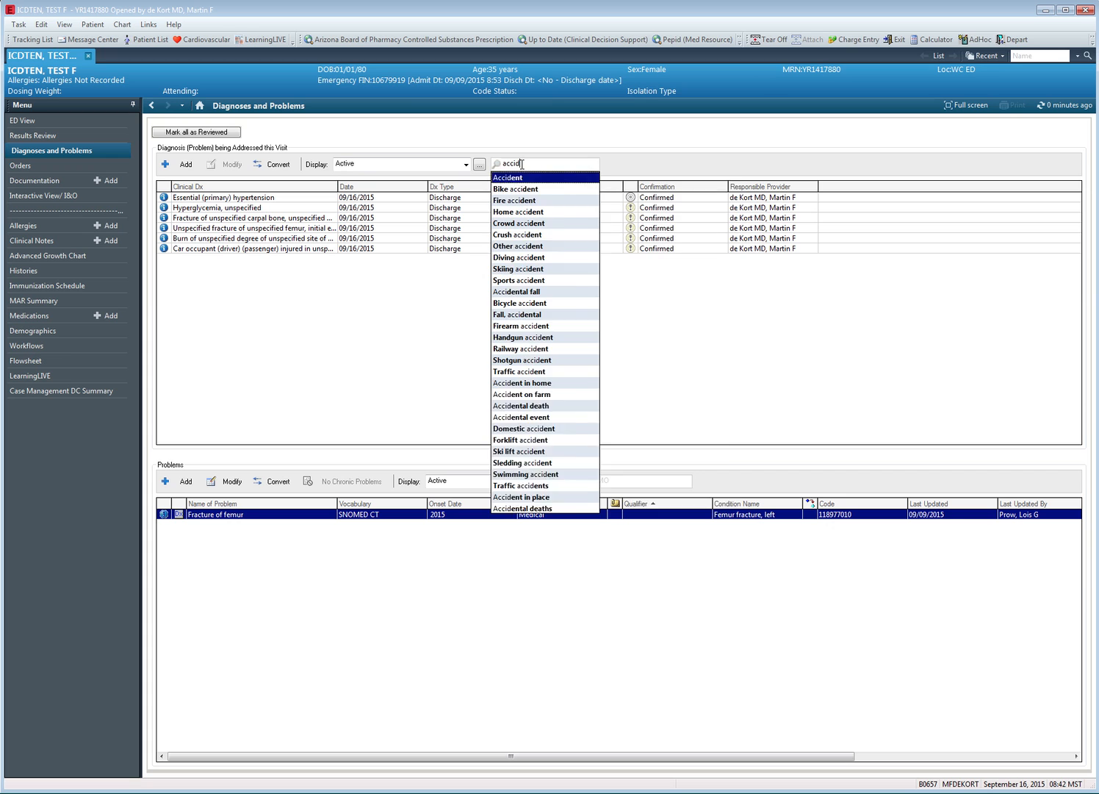
{"action": "key", "text": "BackSpace"}
{"action": "key", "text": "BackSpace"}
{"action": "key", "text": "BackSpace"}
{"action": "key", "text": "BackSpace"}
{"action": "key", "text": "BackSpace"}
{"action": "key", "text": "BackSpace"}
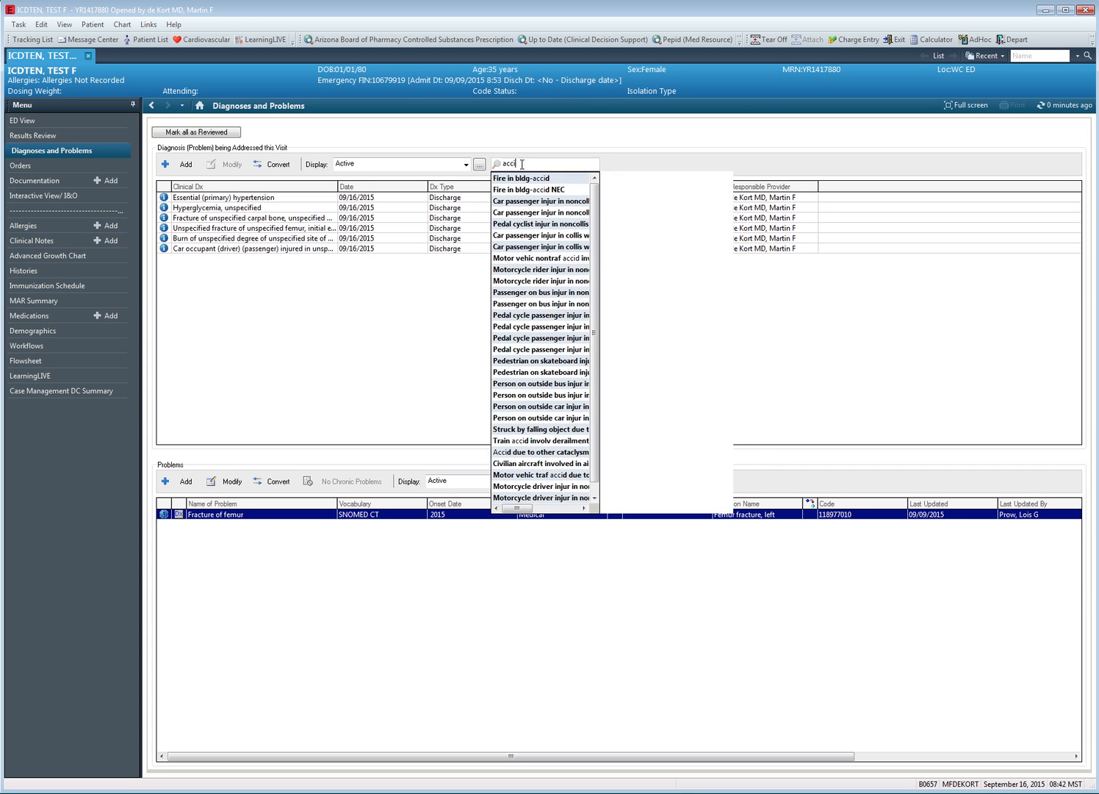
- Search the diagnoses for spacecraft and add Spacecraft accident injuring occupant to this visit
{"action": "type", "text": "spacecr"}
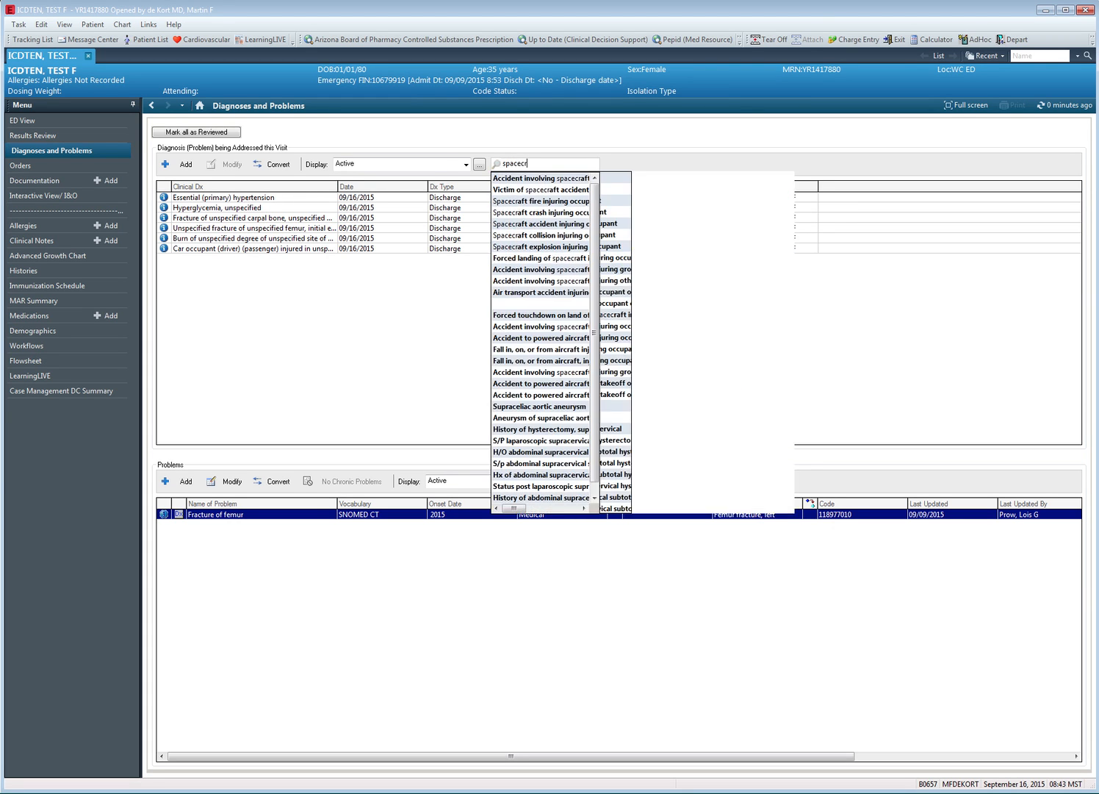
{"action": "type", "text": "aft"}
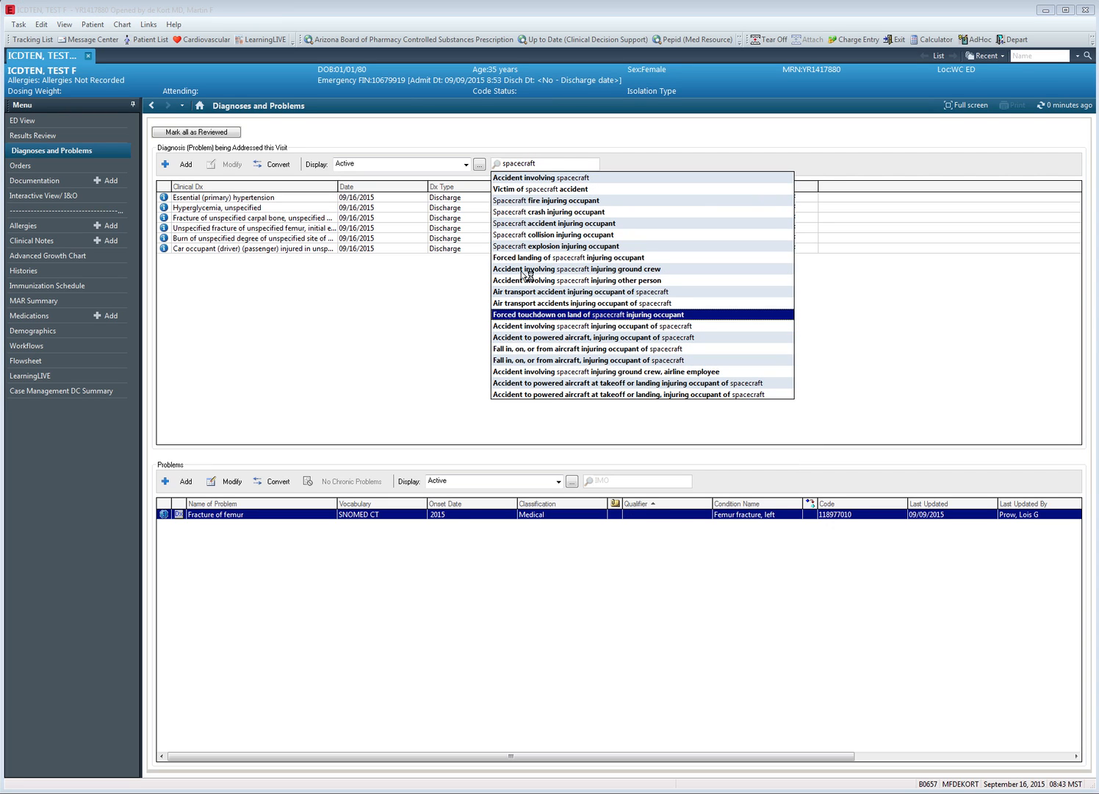
{"action": "left_click", "coordinate": [535, 224]}
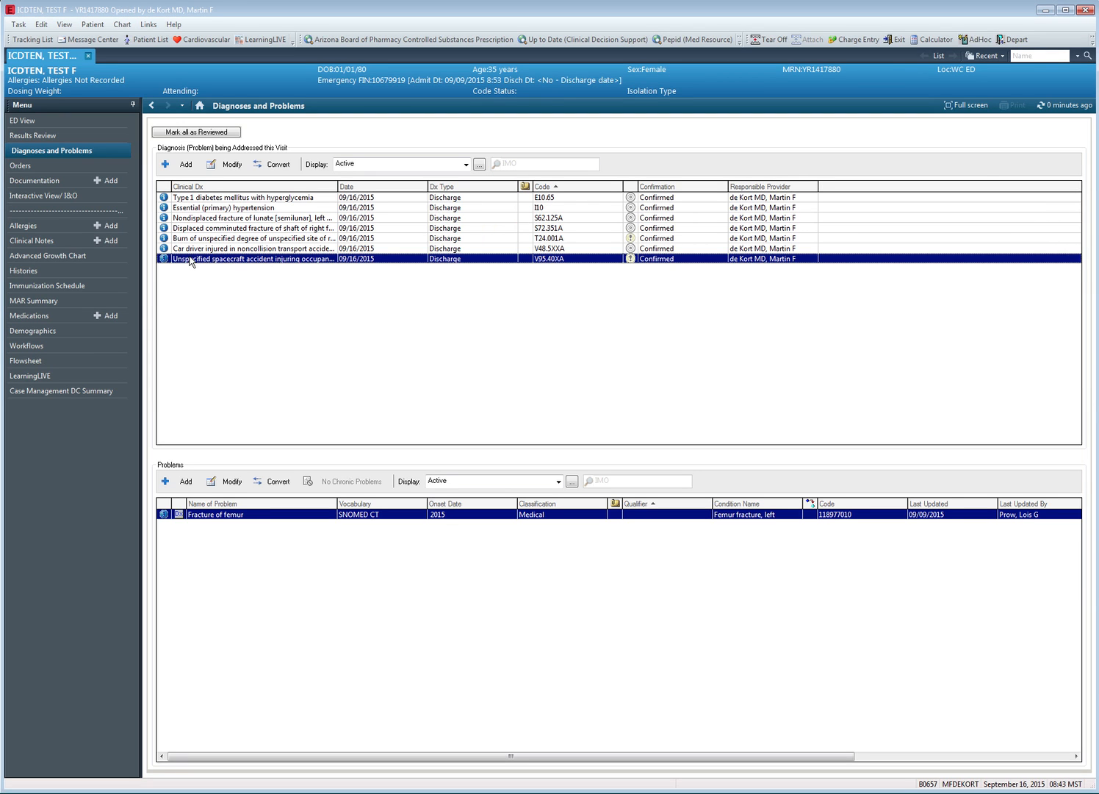
- Refine the spacecraft accident diagnosis to forced landing of spacecraft injuring occupant, initial encounter (V95.42XA), and save it
{"action": "left_click", "coordinate": [632, 259]}
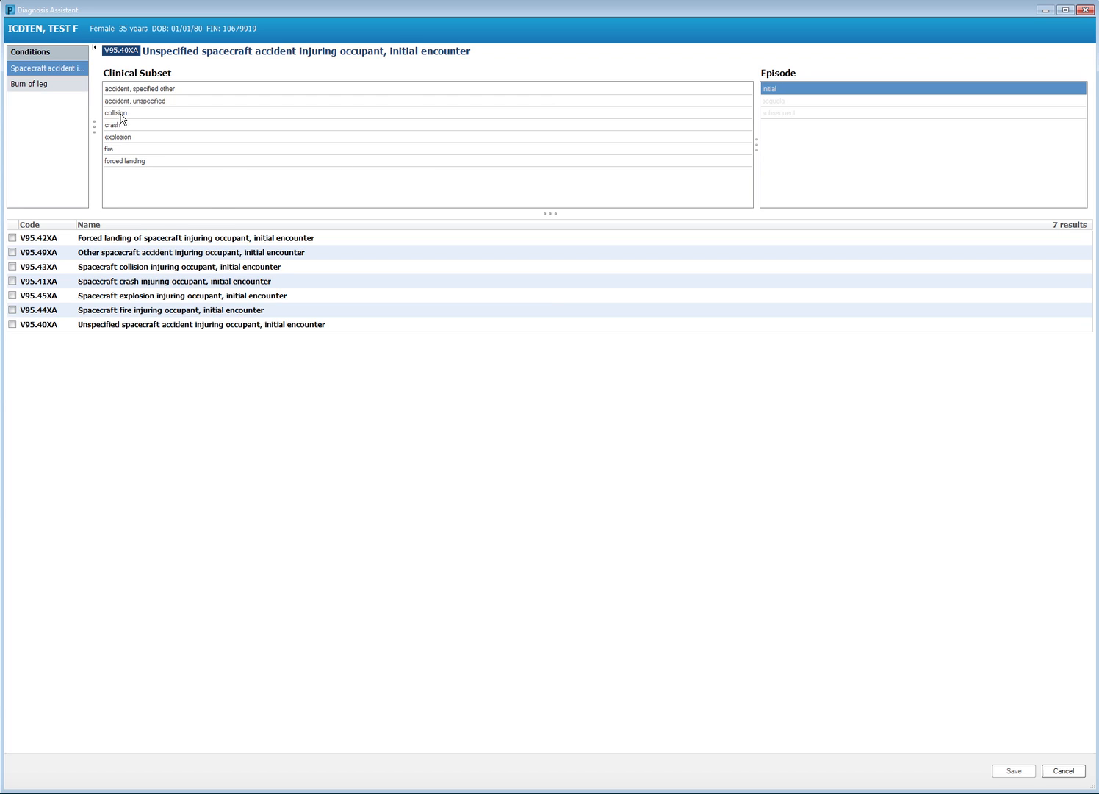
{"action": "left_click", "coordinate": [134, 162]}
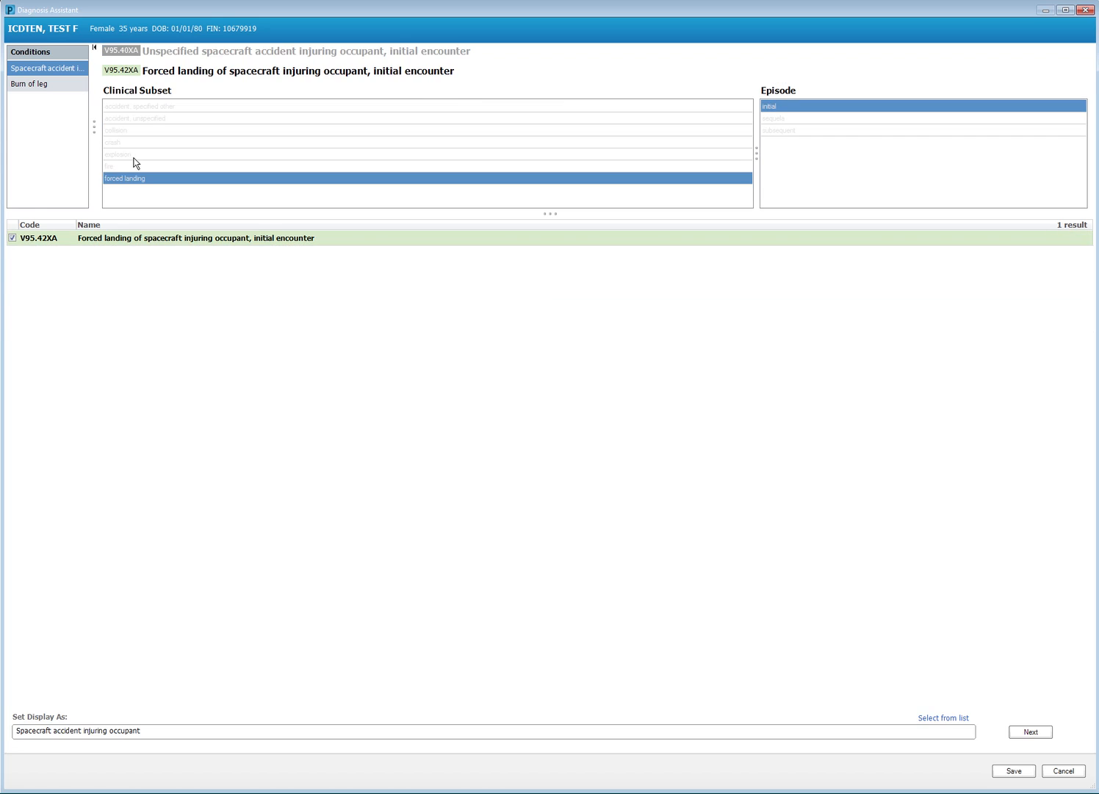
{"action": "left_click", "coordinate": [1030, 732]}
{"action": "left_click", "coordinate": [1014, 771]}
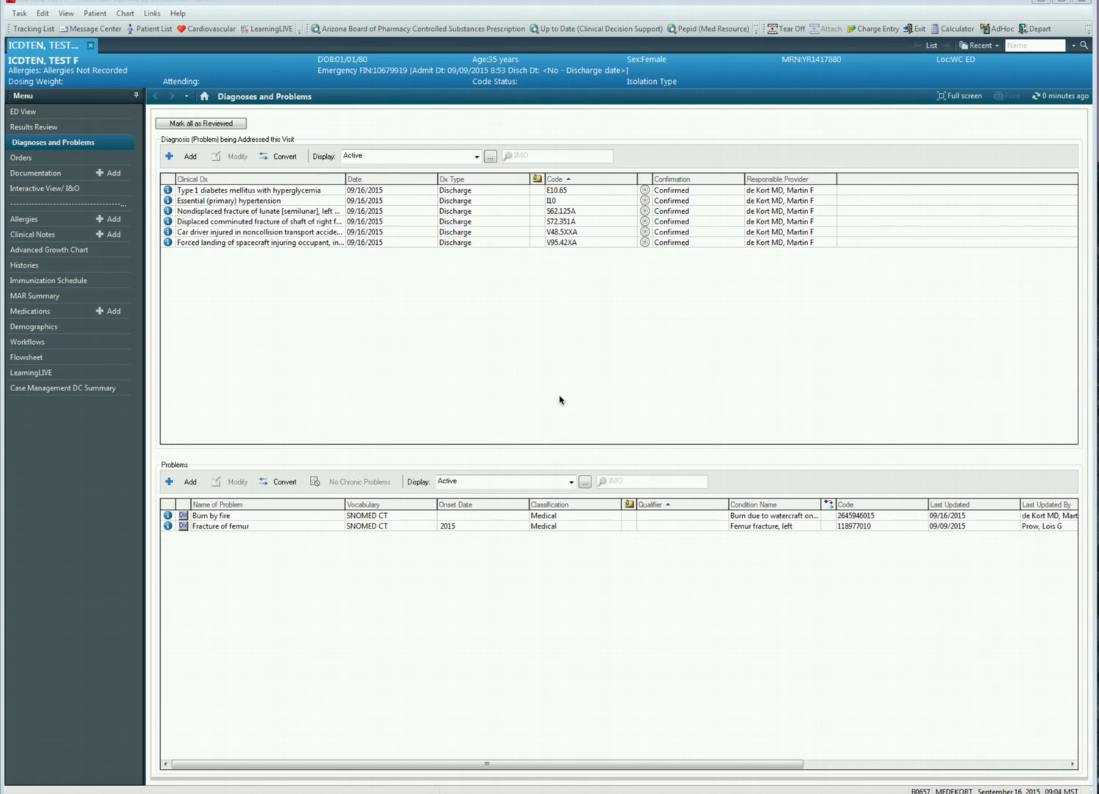
- Add Dilutional hyponatremia to this visit's diagnoses from the ED View summary
{"action": "left_click", "coordinate": [44, 111]}
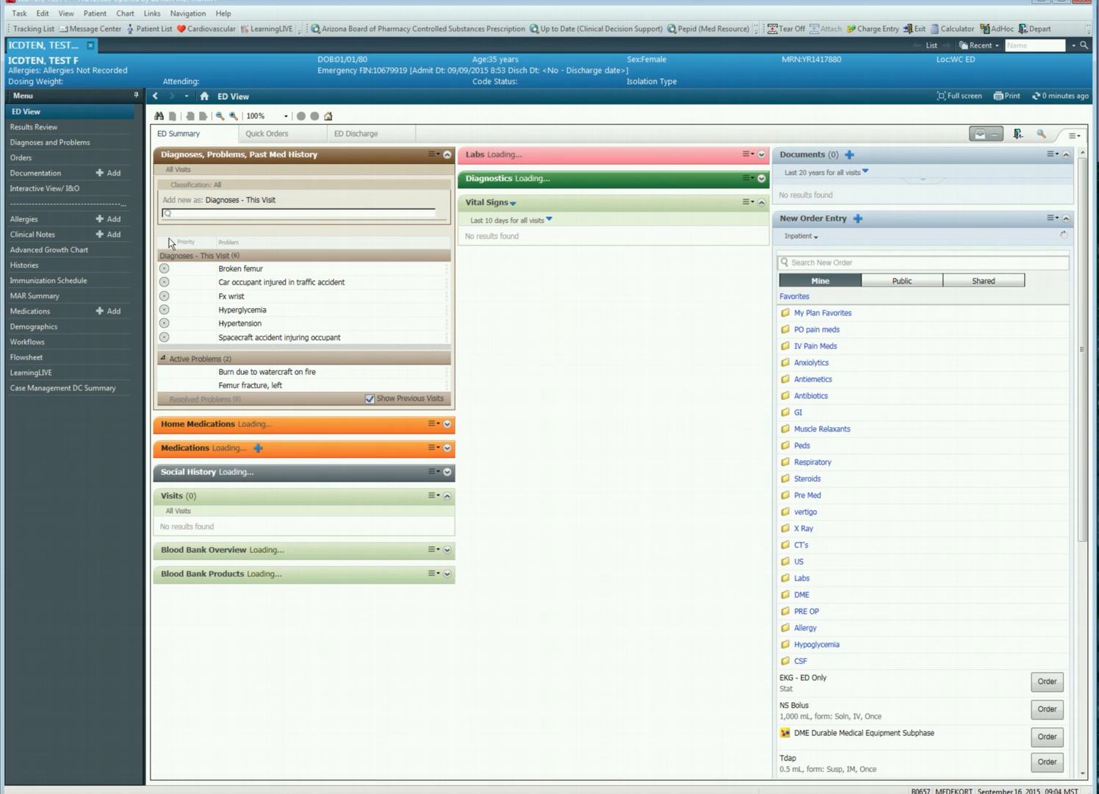
{"action": "mouse_move", "coordinate": [349, 382]}
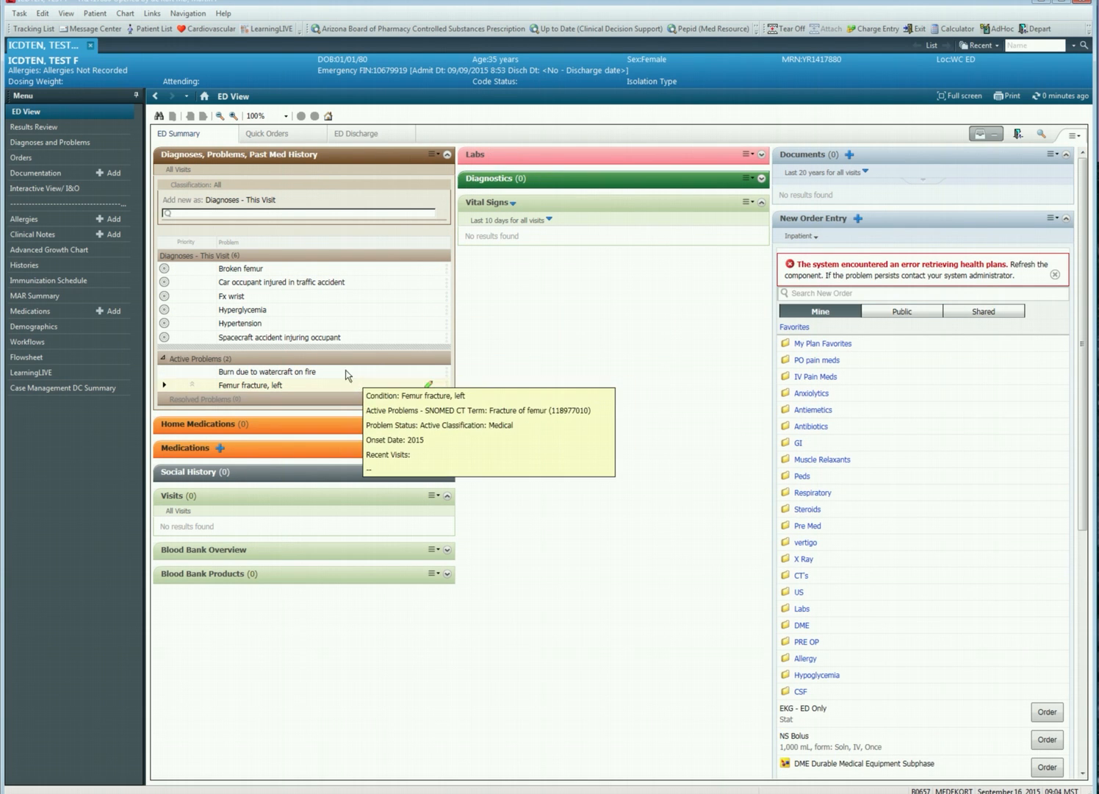
{"action": "left_click", "coordinate": [233, 203]}
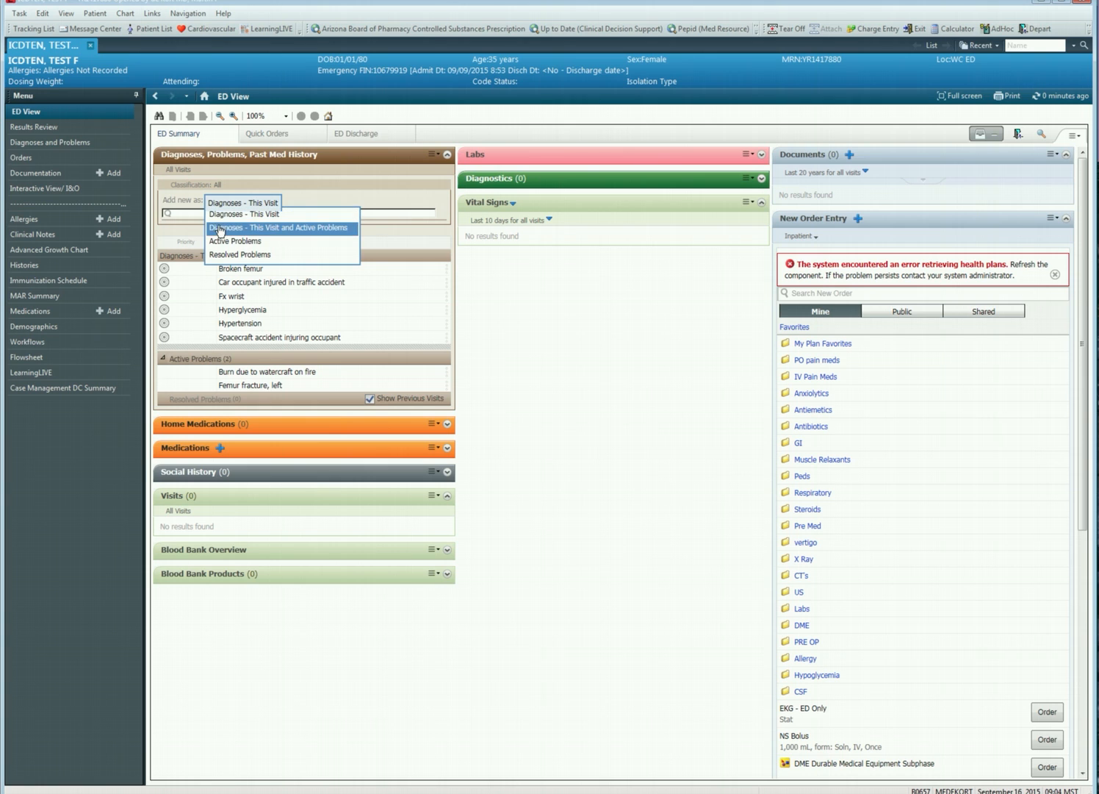
{"action": "left_click", "coordinate": [238, 204]}
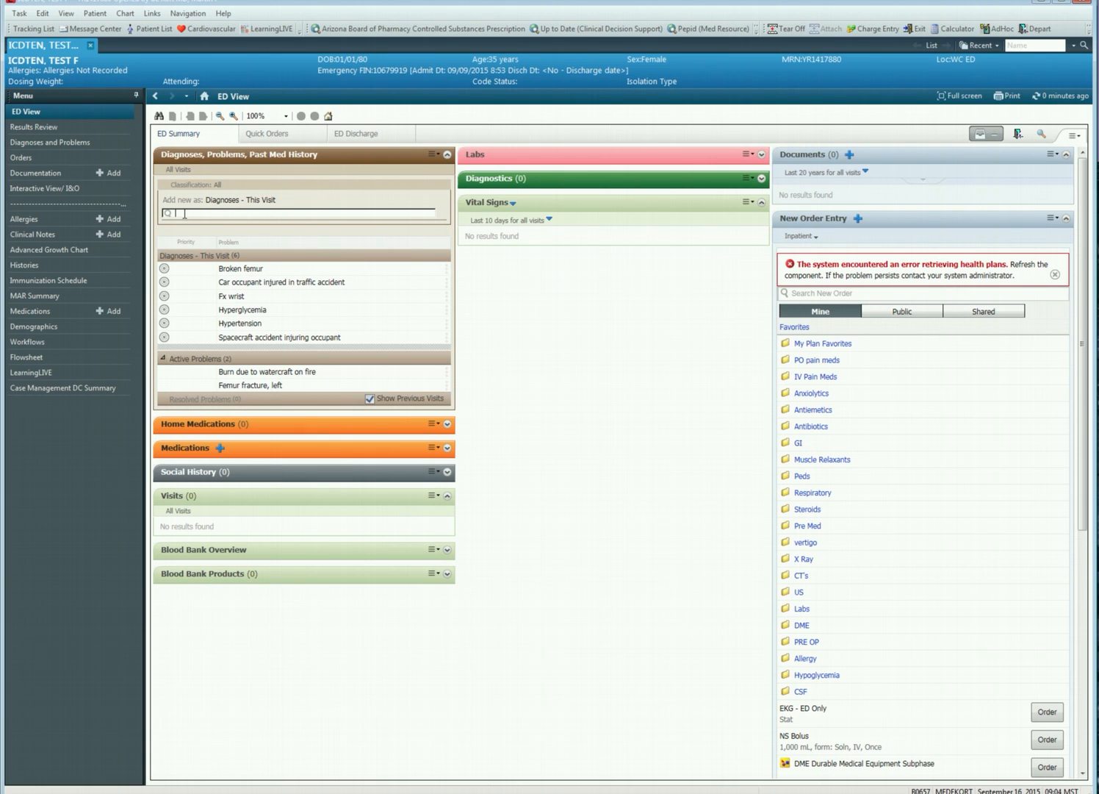
{"action": "type", "text": "hyponatr"}
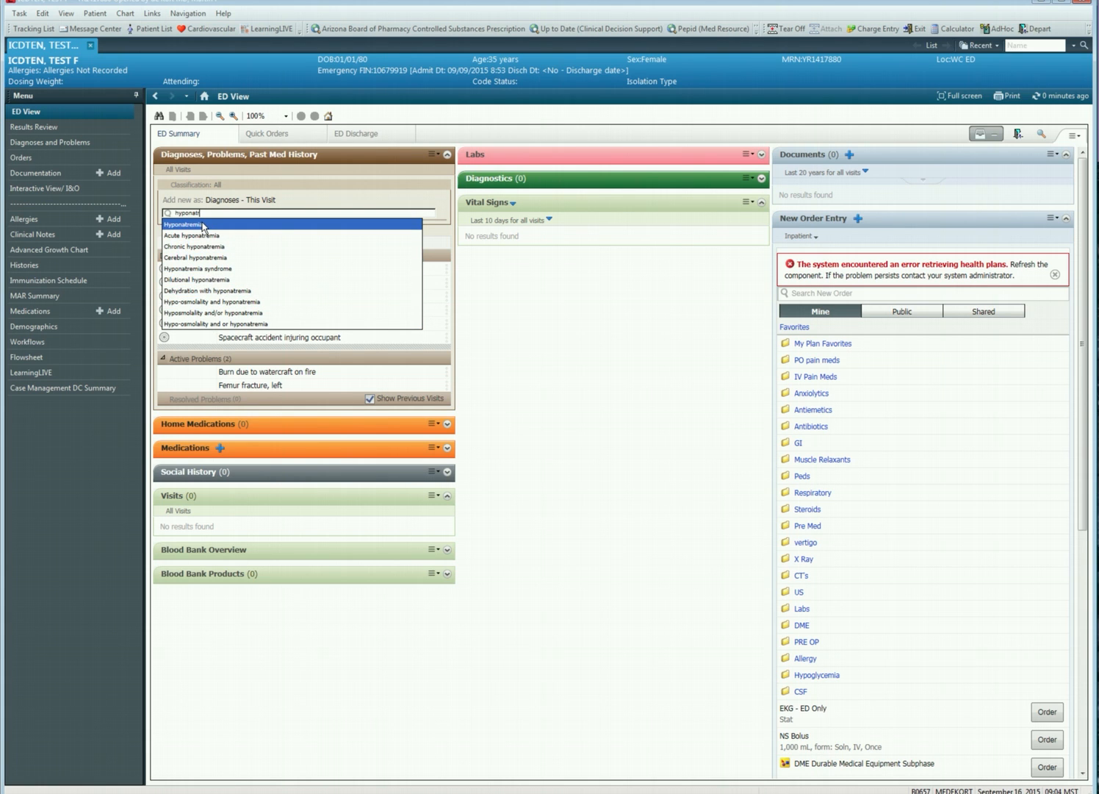
{"action": "left_click", "coordinate": [201, 280]}
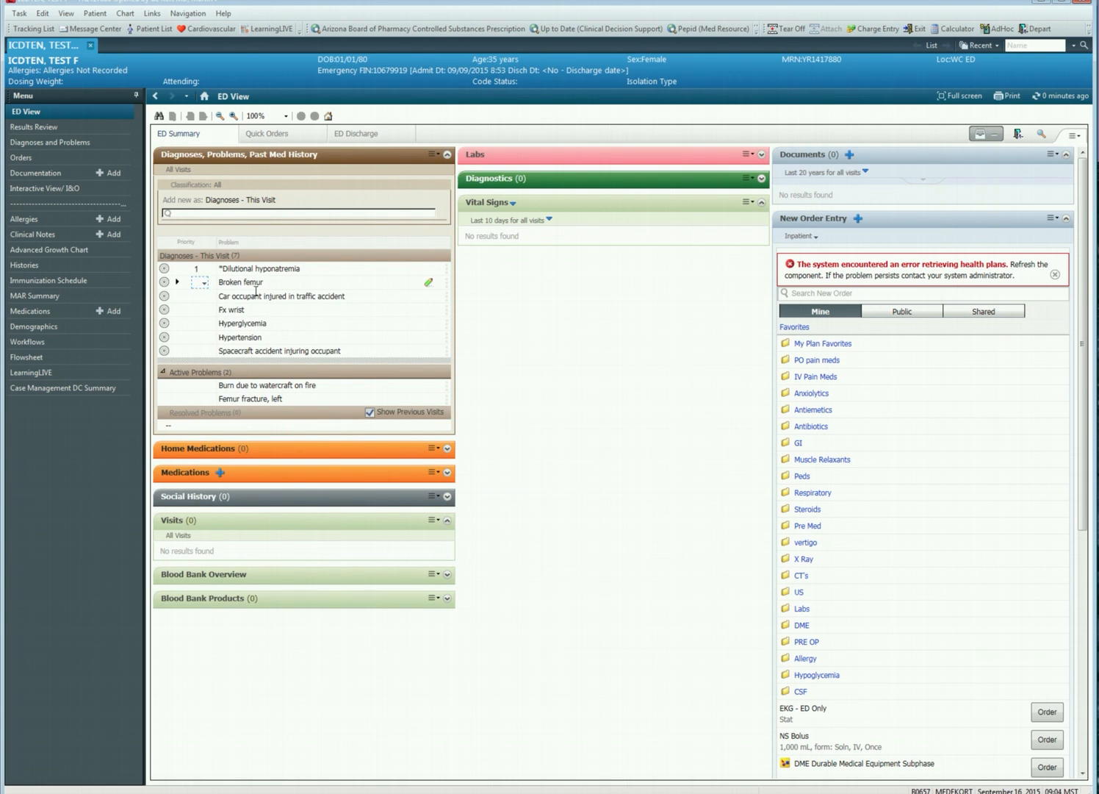
- Search for watercraft and add Accident involving watercraft to this visit's diagnoses
{"action": "mouse_move", "coordinate": [283, 273]}
{"action": "type", "text": "atercraft"}
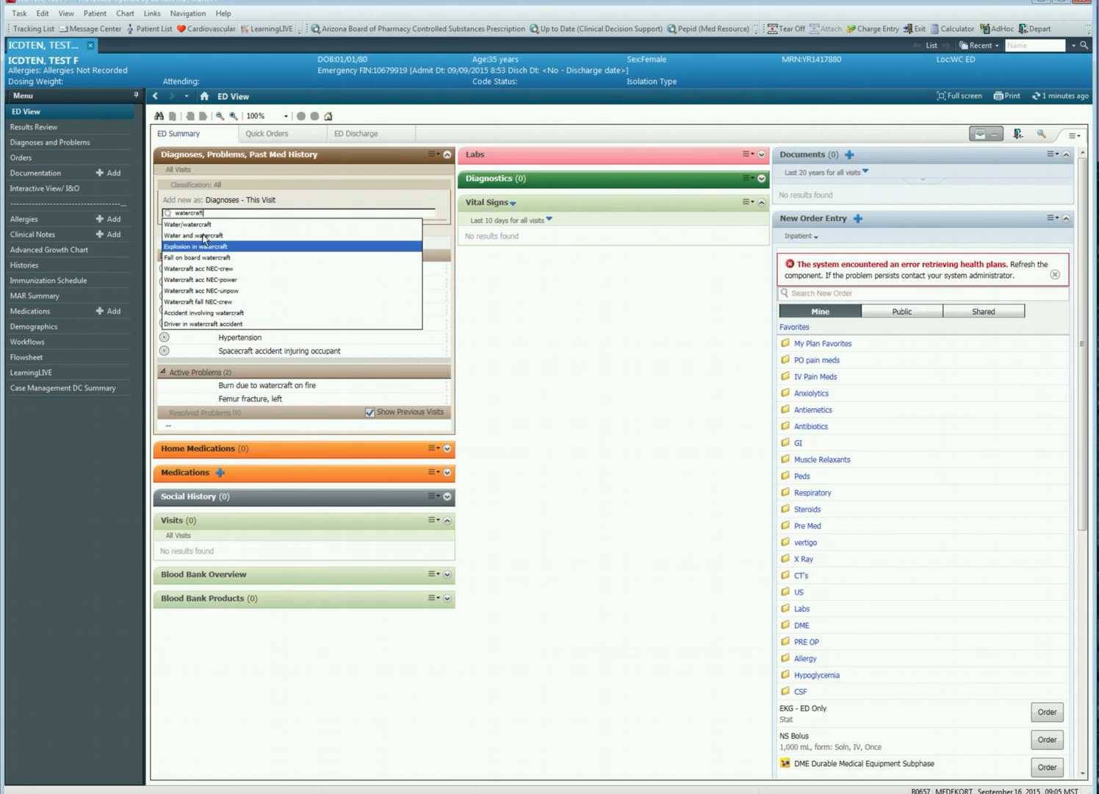
{"action": "left_click", "coordinate": [197, 315]}
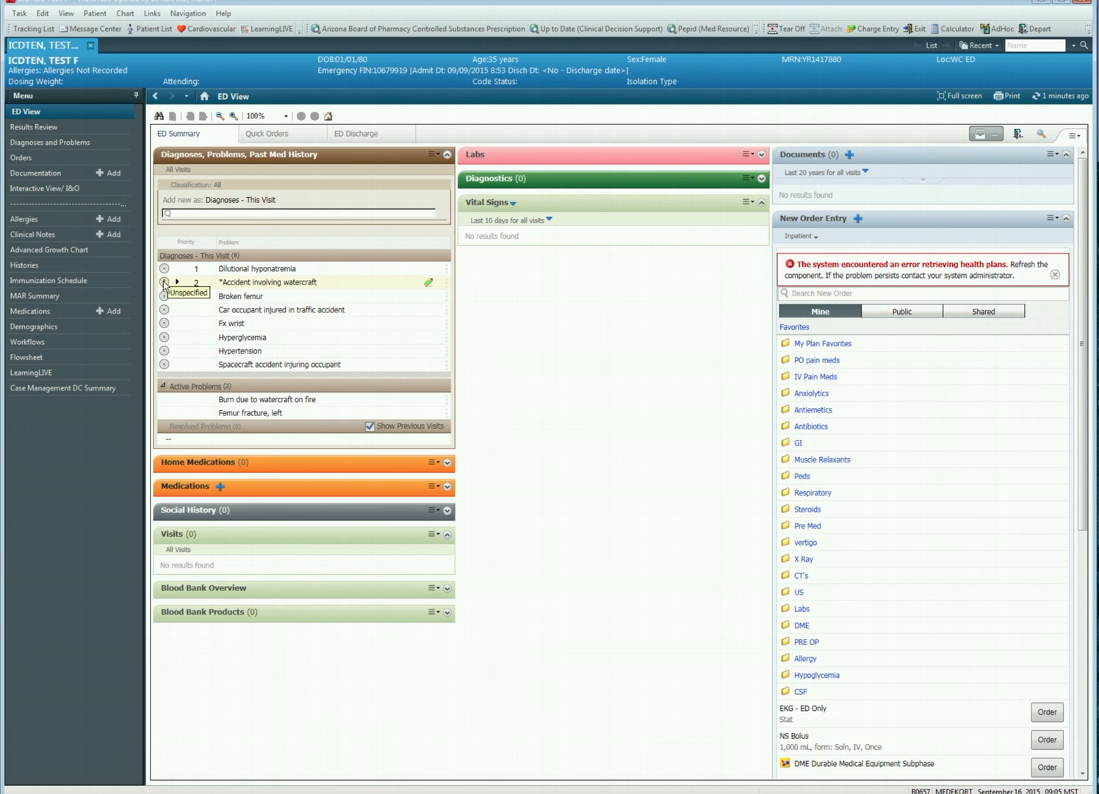
- Refine the watercraft accident to struck by falling object on fishing boat, initial encounter (V93.42XA), and save it
{"action": "left_click", "coordinate": [166, 285]}
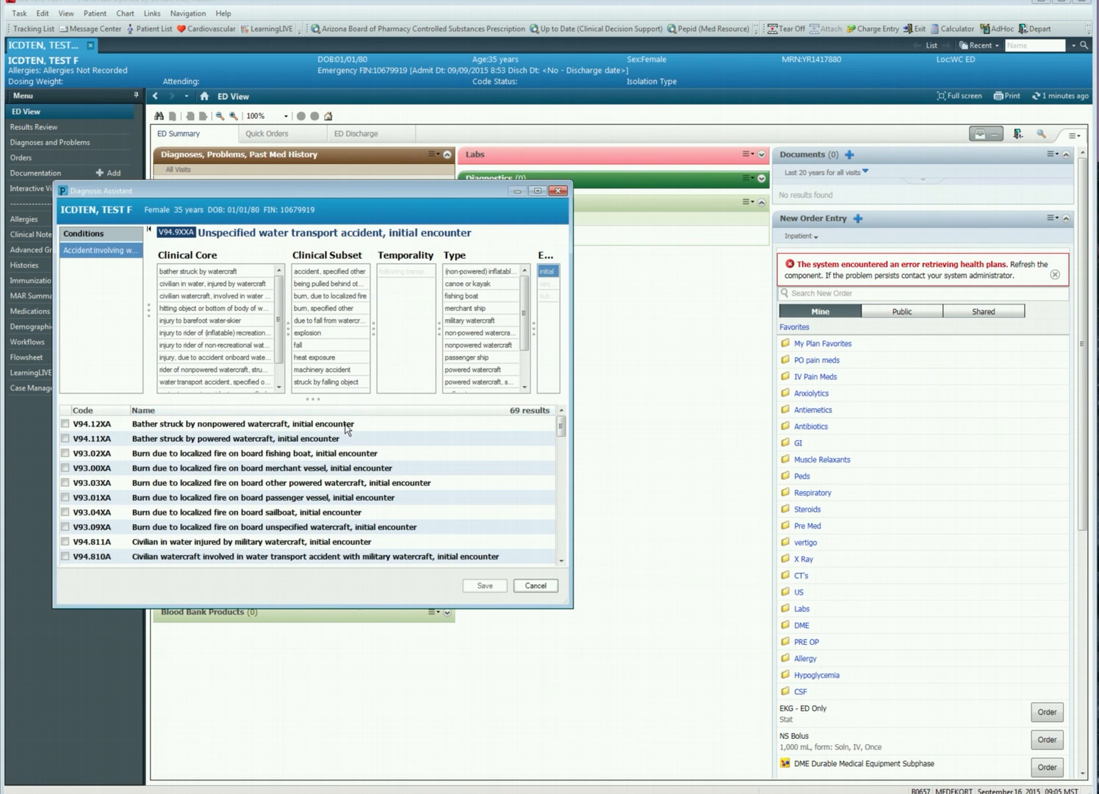
{"action": "left_click_drag", "start_coordinate": [571, 463], "coordinate": [898, 419]}
{"action": "left_click_drag", "start_coordinate": [717, 609], "coordinate": [721, 714]}
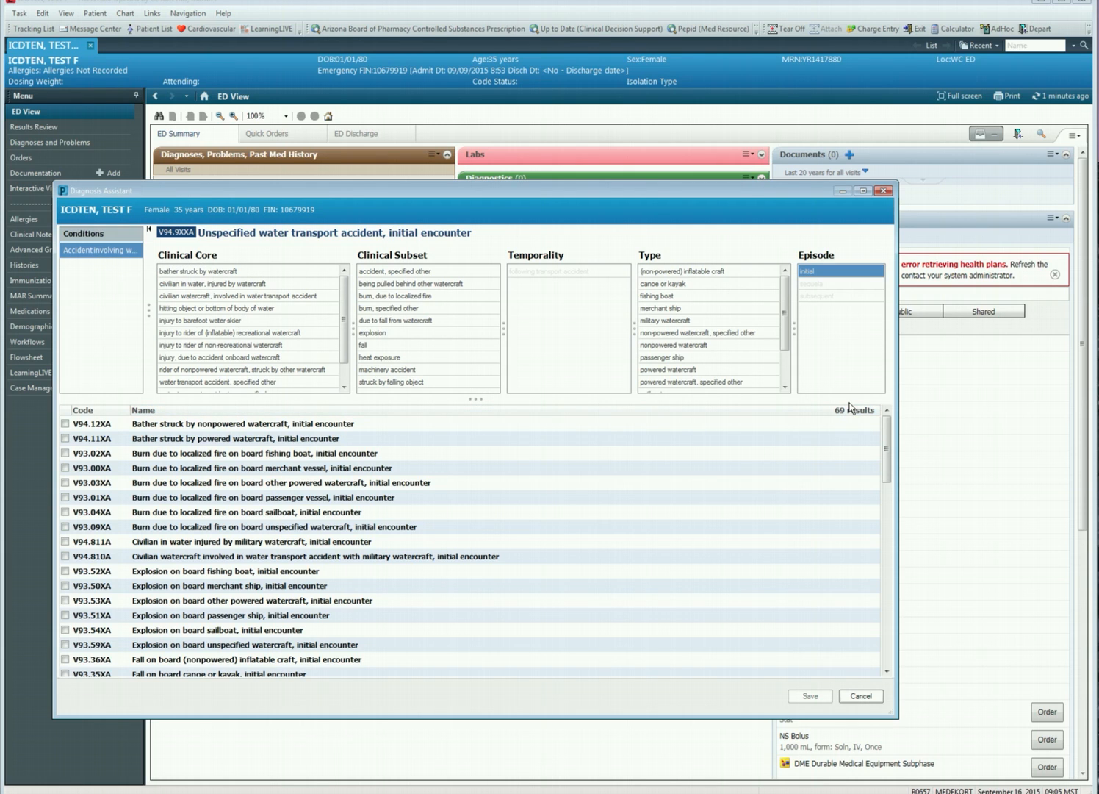
{"action": "left_click", "coordinate": [674, 297]}
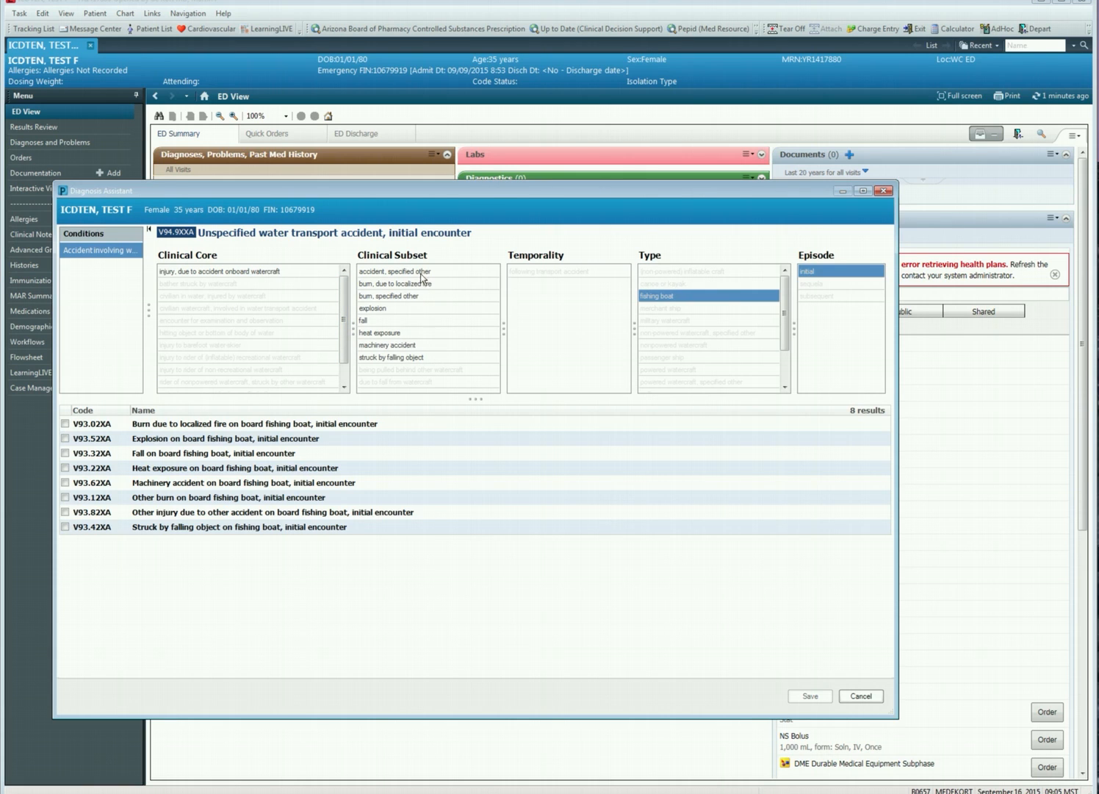
{"action": "left_click", "coordinate": [380, 358]}
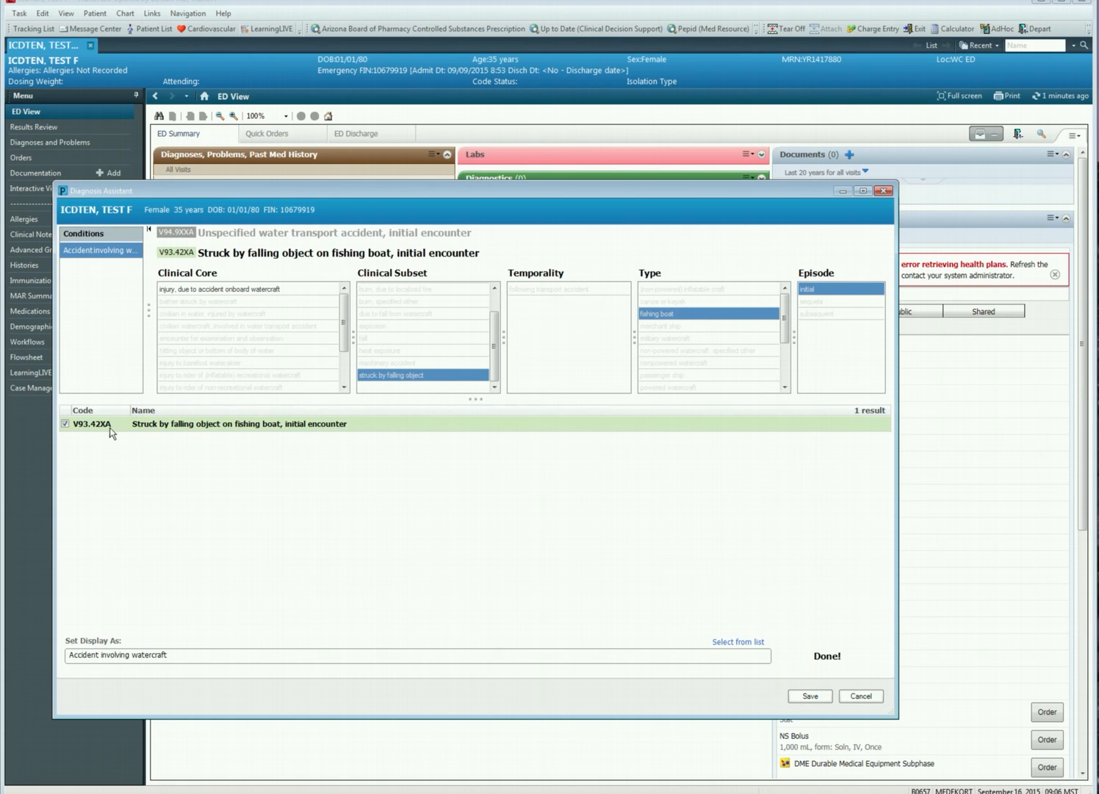
{"action": "left_click", "coordinate": [810, 696]}
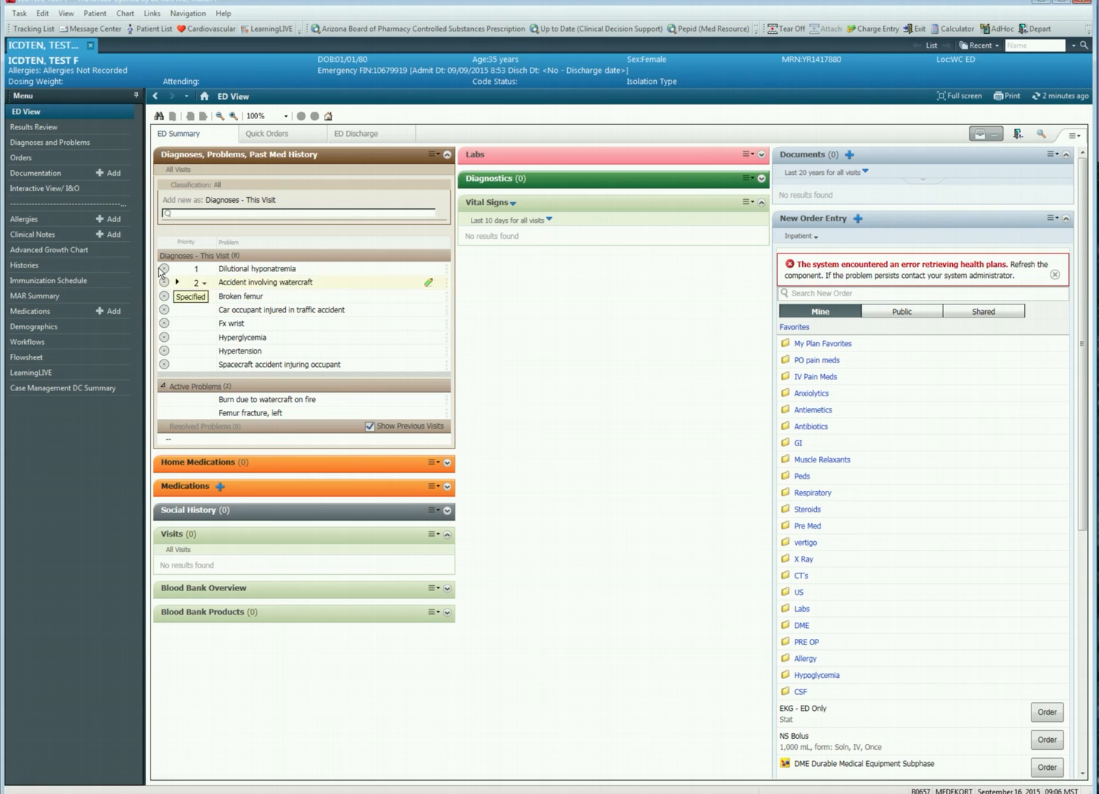
- Check the dilutional hyponatremia and car occupant injury diagnoses in the Diagnosis Assistant without changing them
{"action": "left_click", "coordinate": [165, 269]}
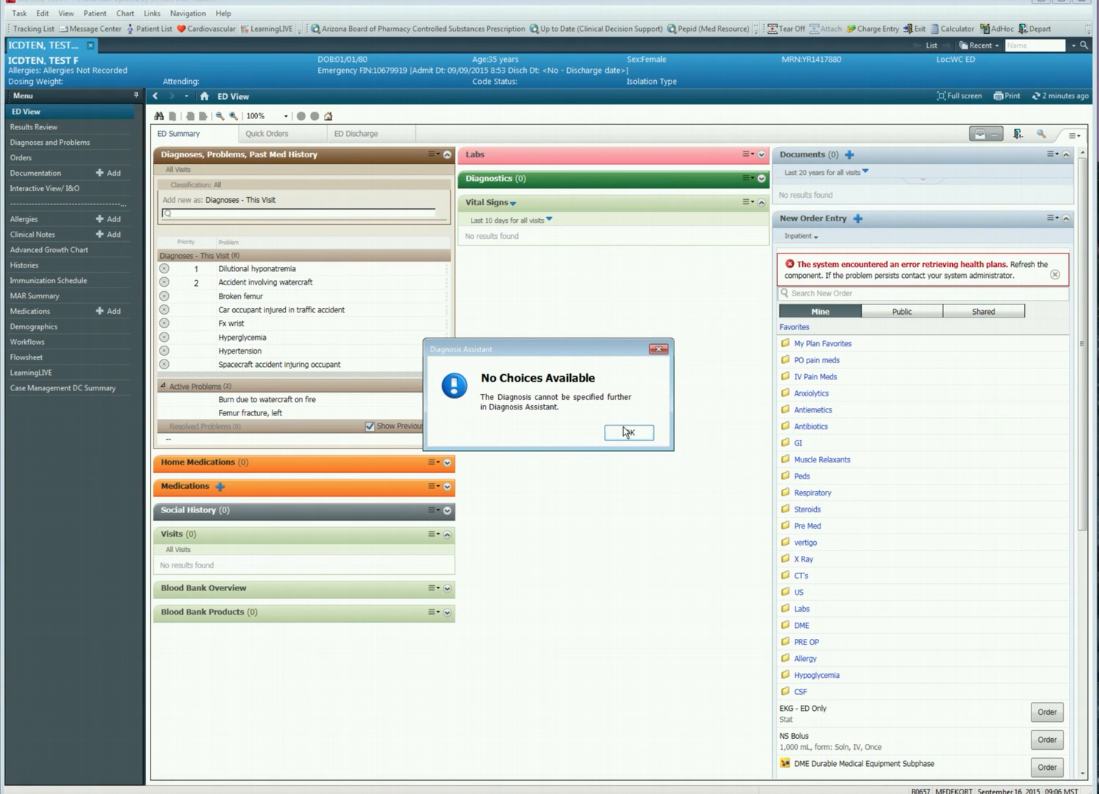
{"action": "left_click", "coordinate": [648, 435]}
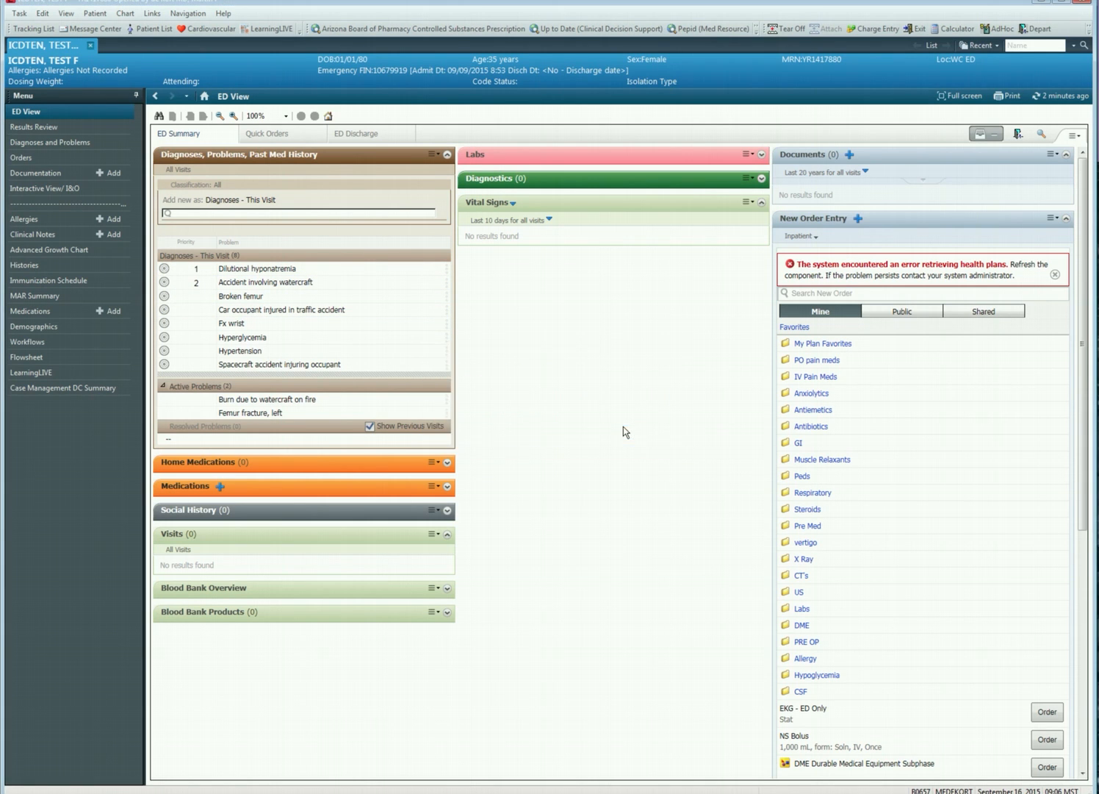
{"action": "left_click", "coordinate": [165, 309]}
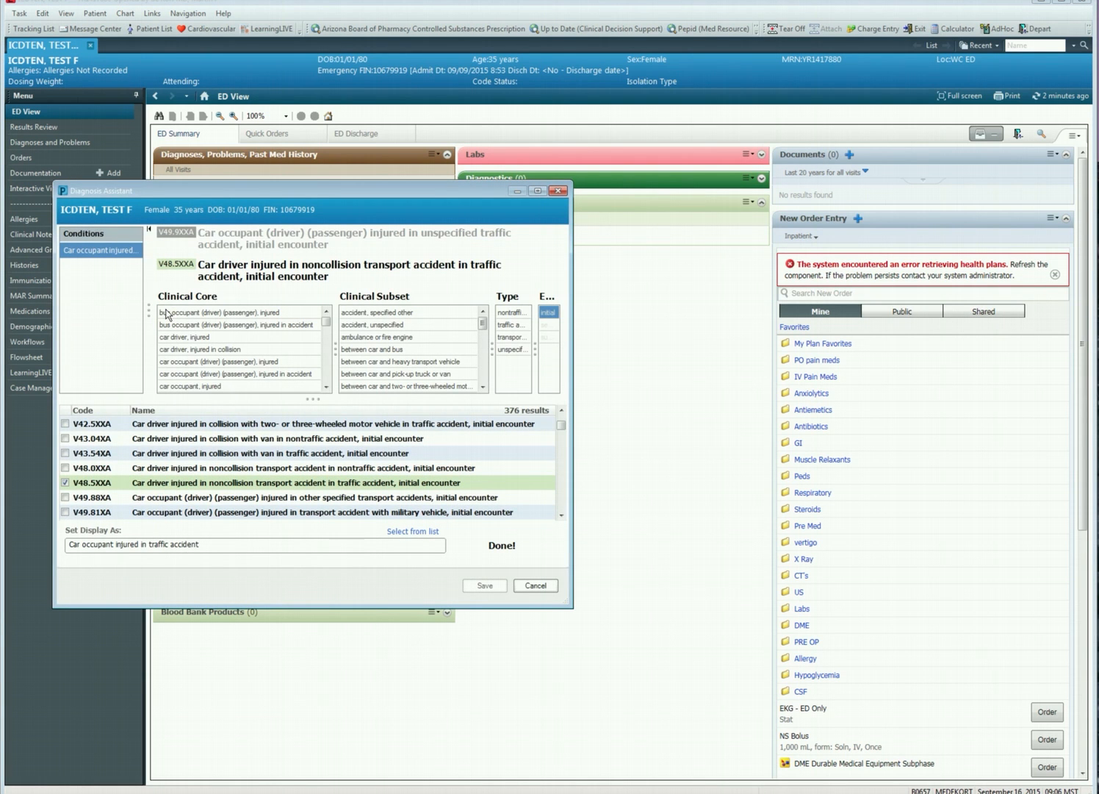
{"action": "left_click", "coordinate": [545, 591]}
- Change the car occupant injury to car passenger injured in collision with pedal cycle in traffic accident, initial encounter (V41.6XXA), and save it
{"action": "scroll", "coordinate": [228, 331], "scroll_direction": "down", "scroll_amount": 3}
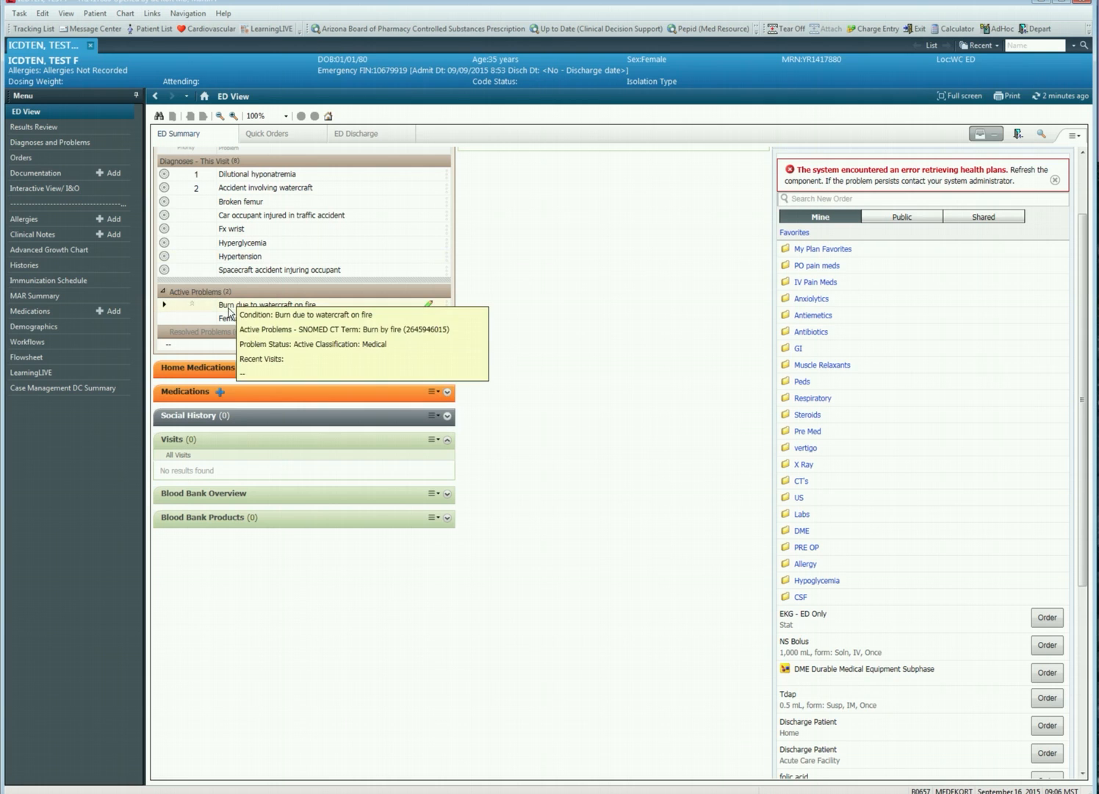
{"action": "left_click", "coordinate": [164, 215]}
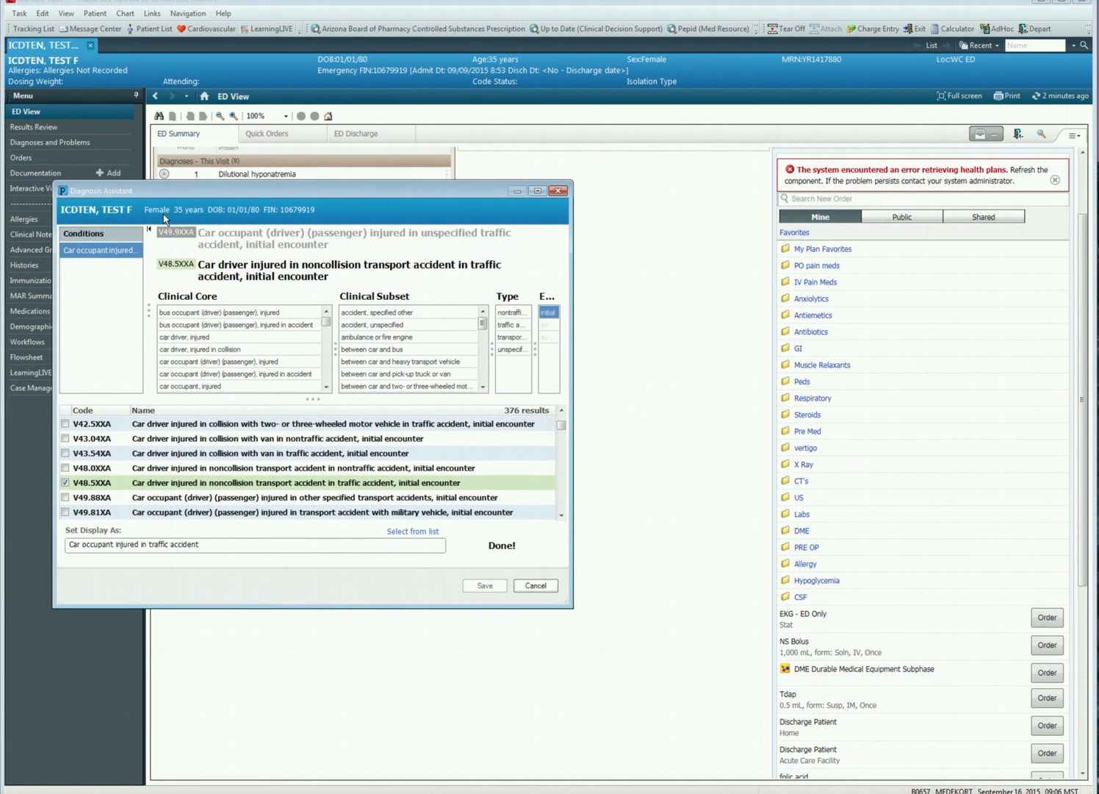
{"action": "left_click_drag", "start_coordinate": [571, 592], "coordinate": [959, 593]}
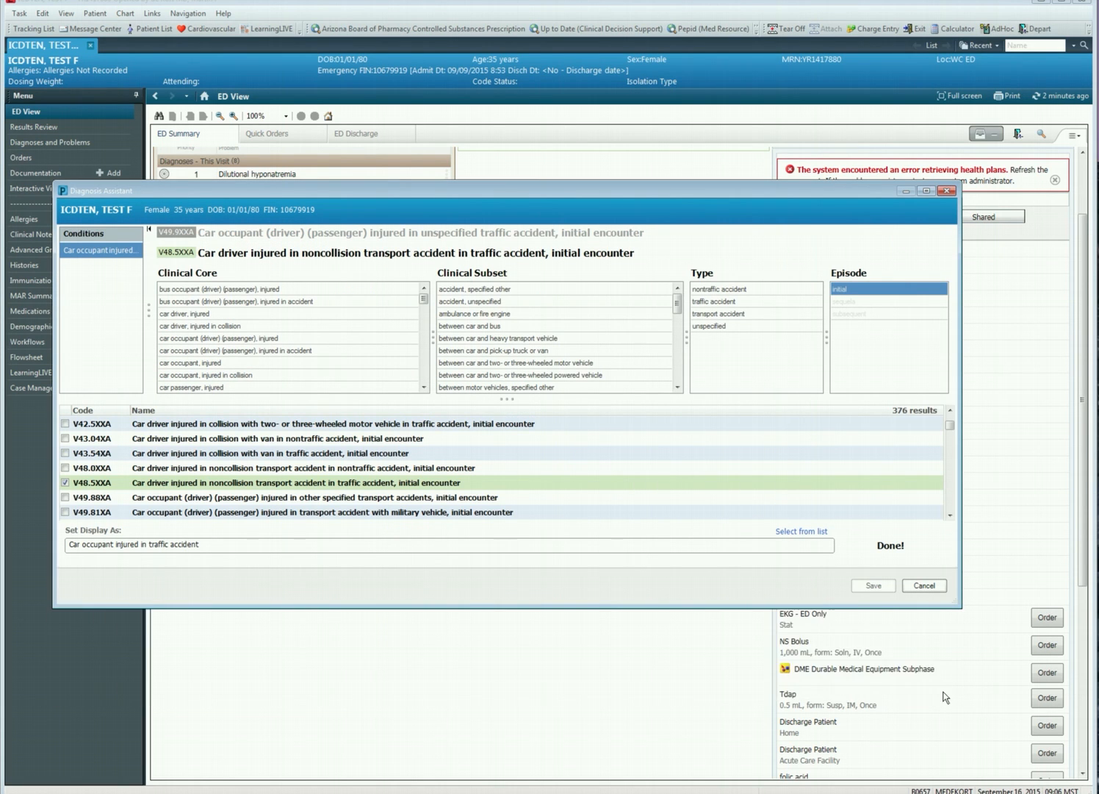
{"action": "left_click_drag", "start_coordinate": [681, 607], "coordinate": [681, 698]}
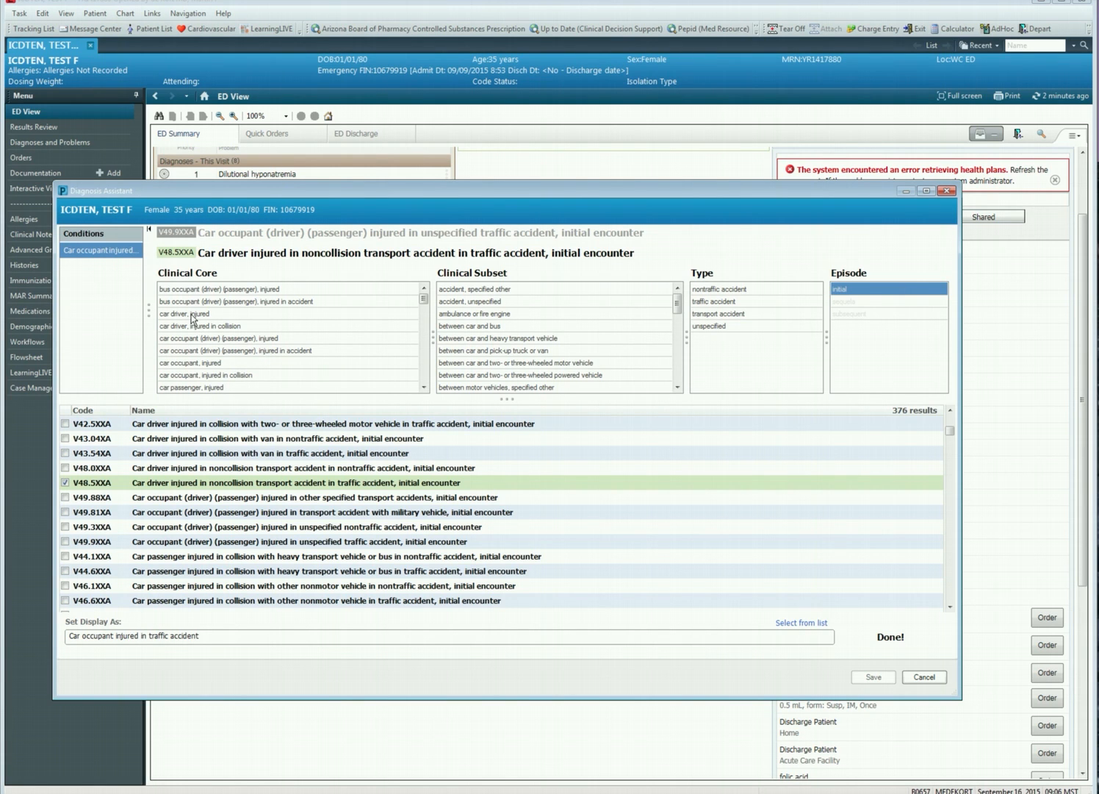
{"action": "left_click", "coordinate": [196, 363]}
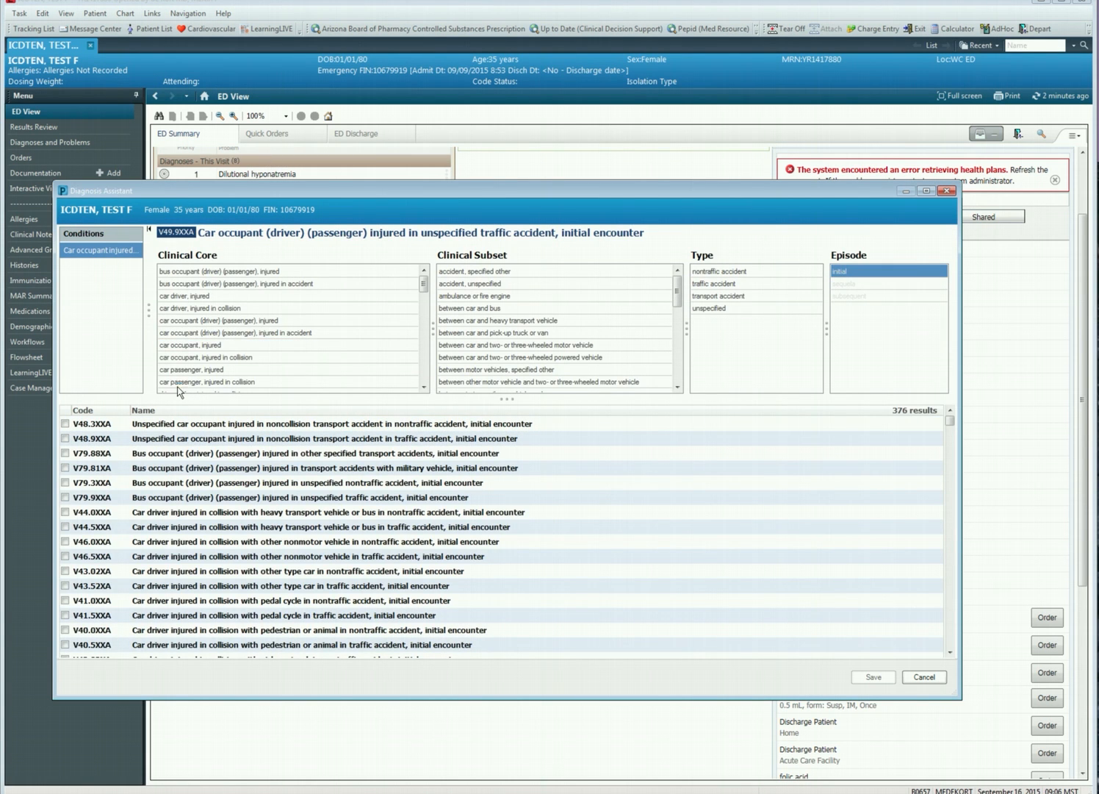
{"action": "left_click", "coordinate": [177, 382]}
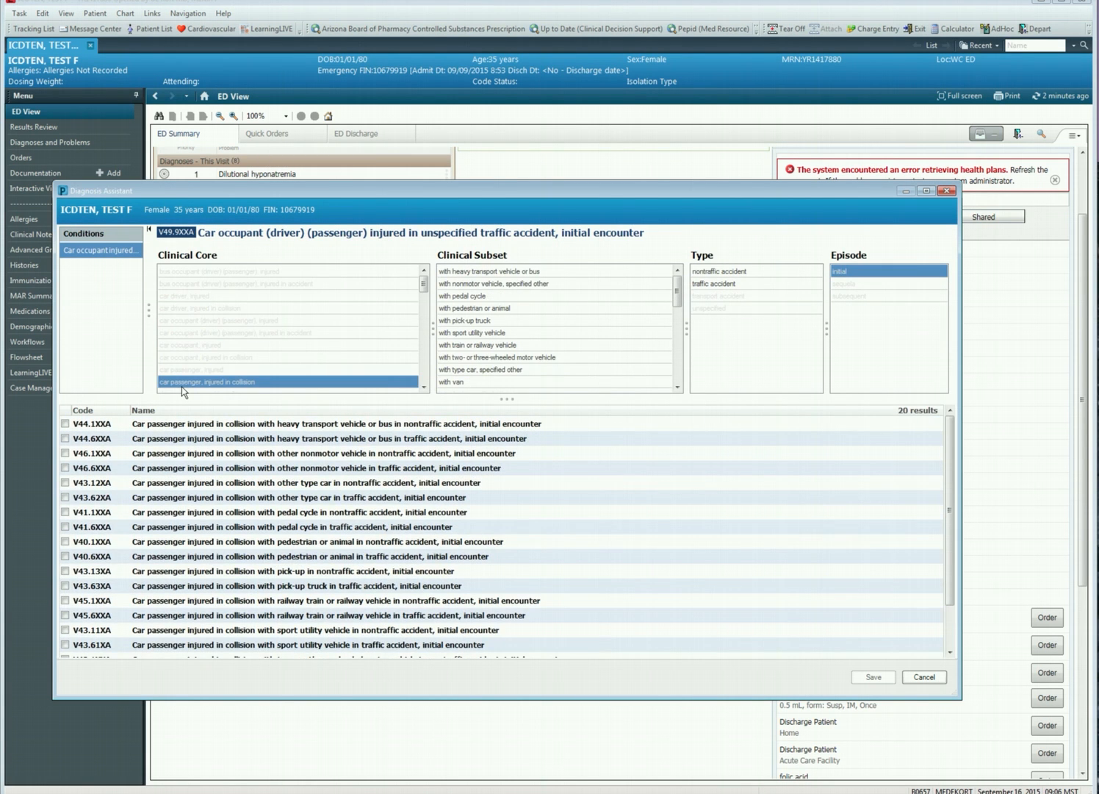
{"action": "left_click", "coordinate": [464, 296]}
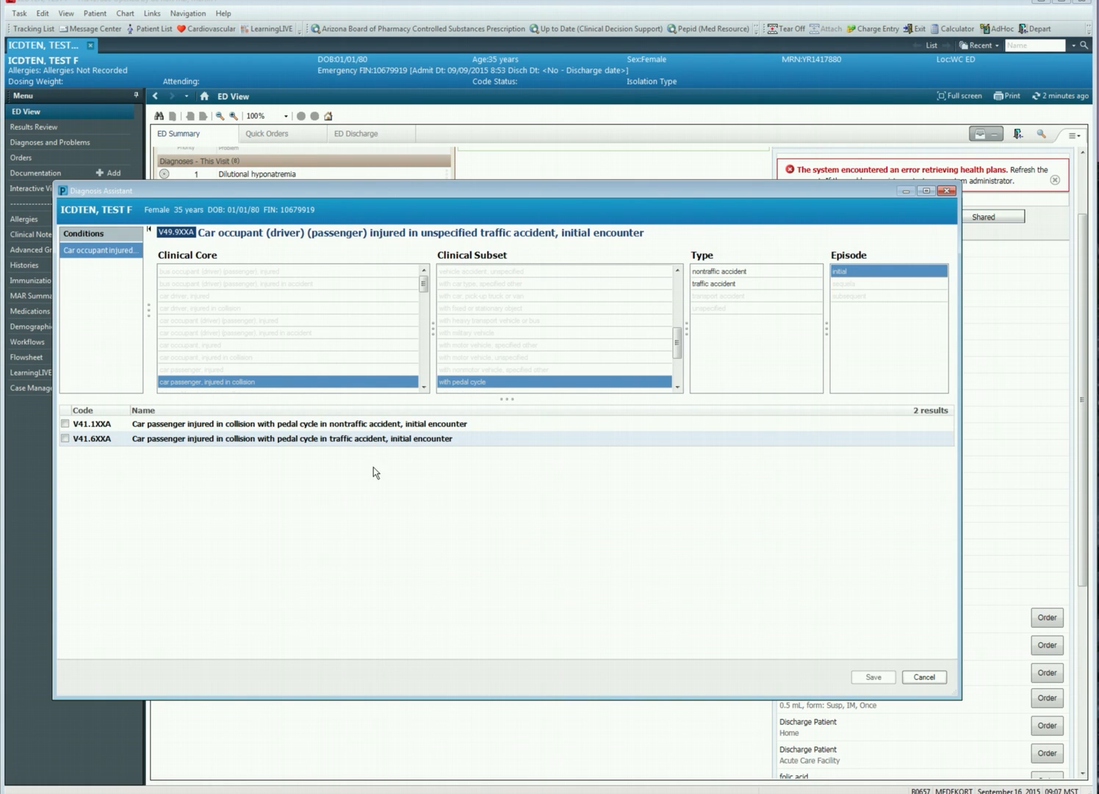
{"action": "left_click", "coordinate": [65, 439]}
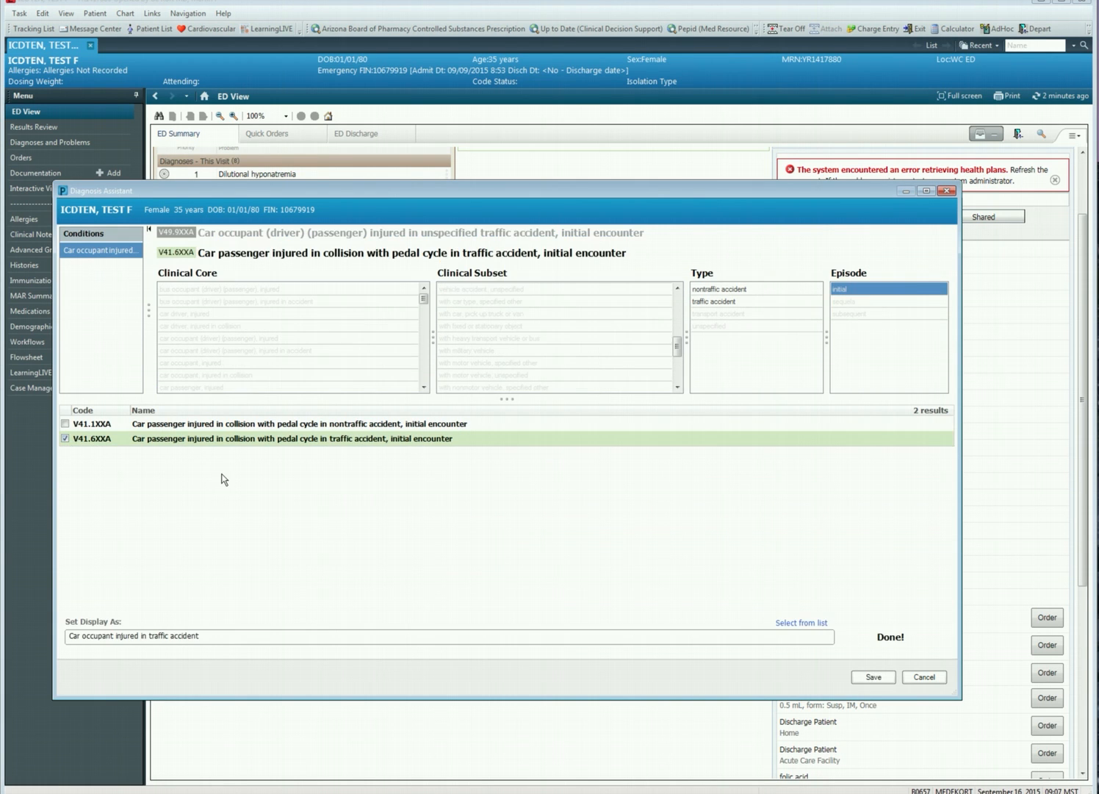
{"action": "left_click", "coordinate": [869, 679]}
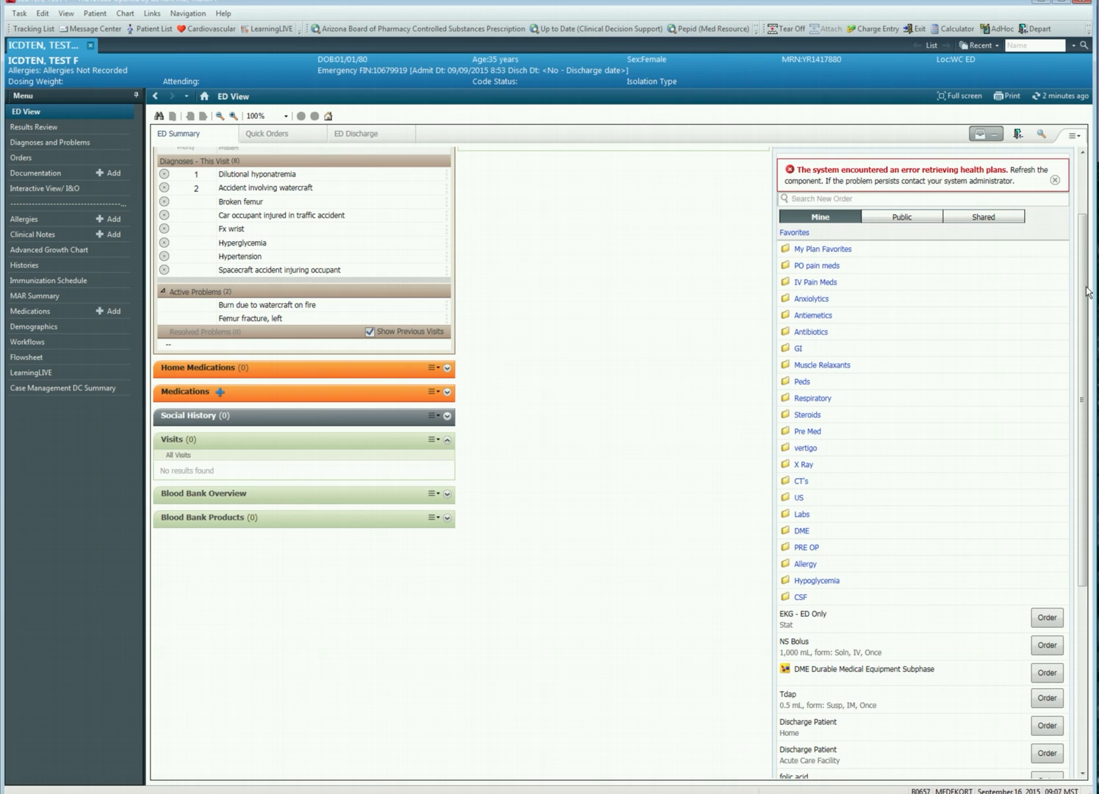
{"action": "scroll", "coordinate": [1087, 291], "scroll_direction": "up", "scroll_amount": 3}
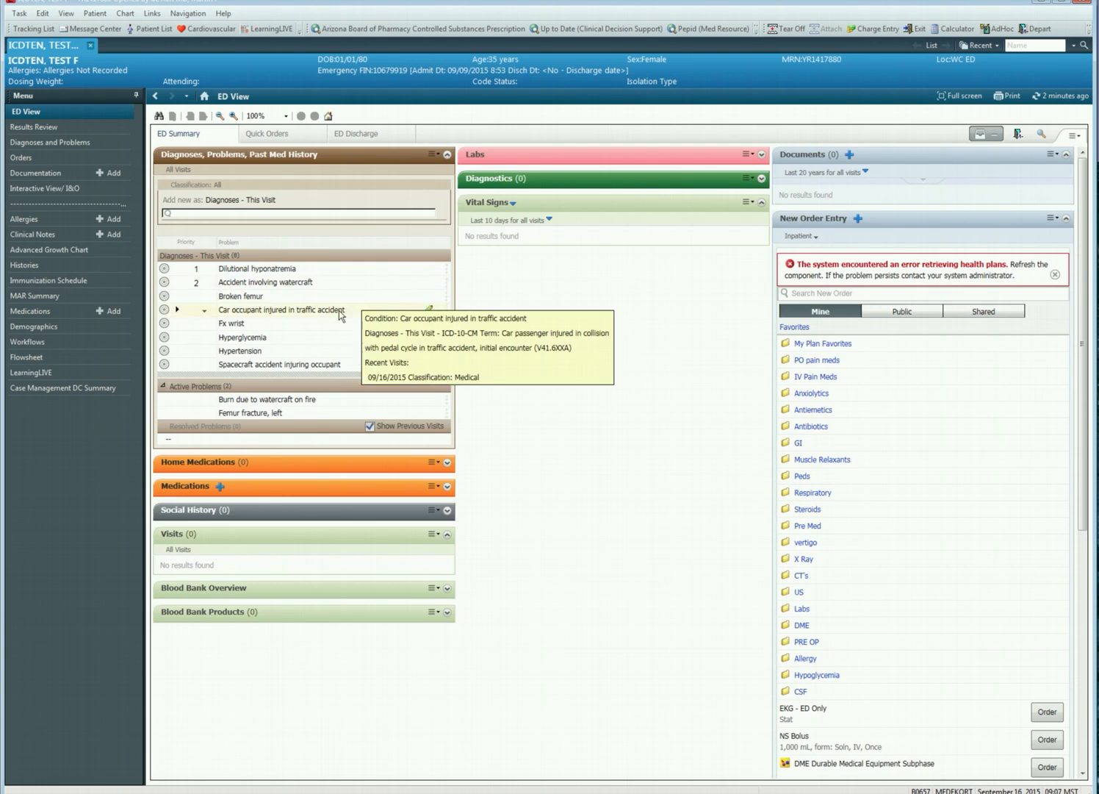
{"action": "scroll", "coordinate": [355, 307], "scroll_direction": "down", "scroll_amount": 5}
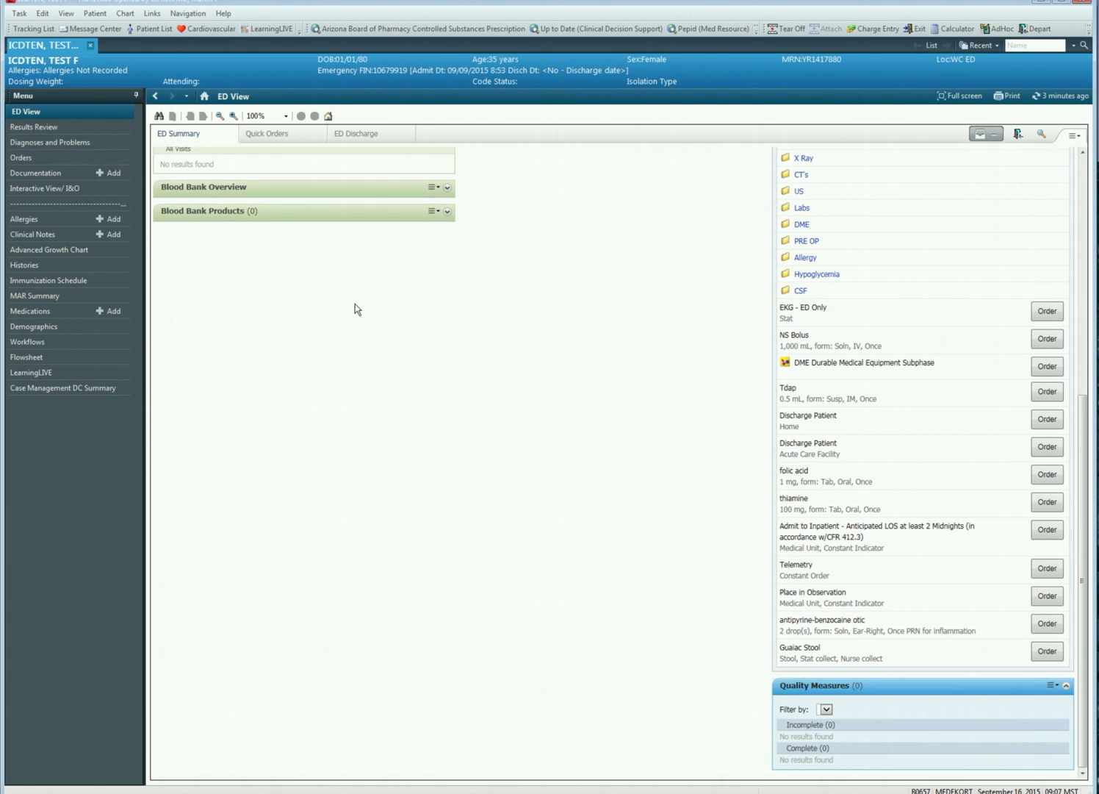
{"action": "scroll", "coordinate": [355, 304], "scroll_direction": "up", "scroll_amount": 5}
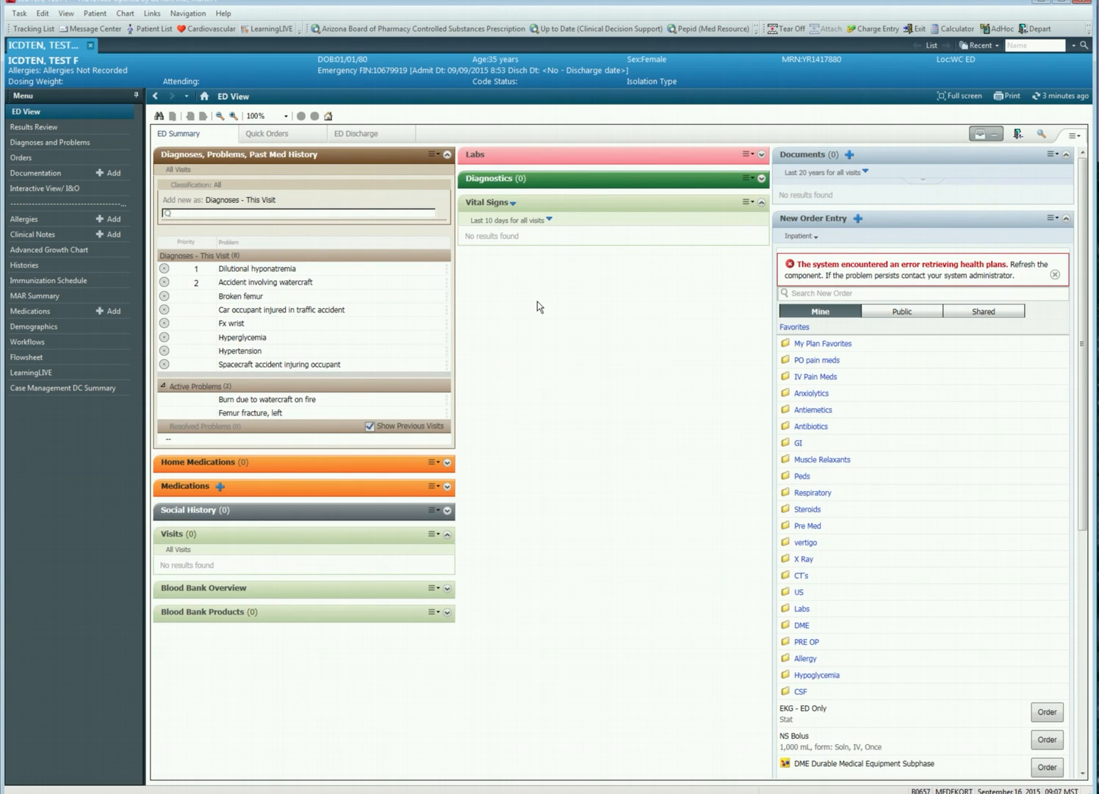